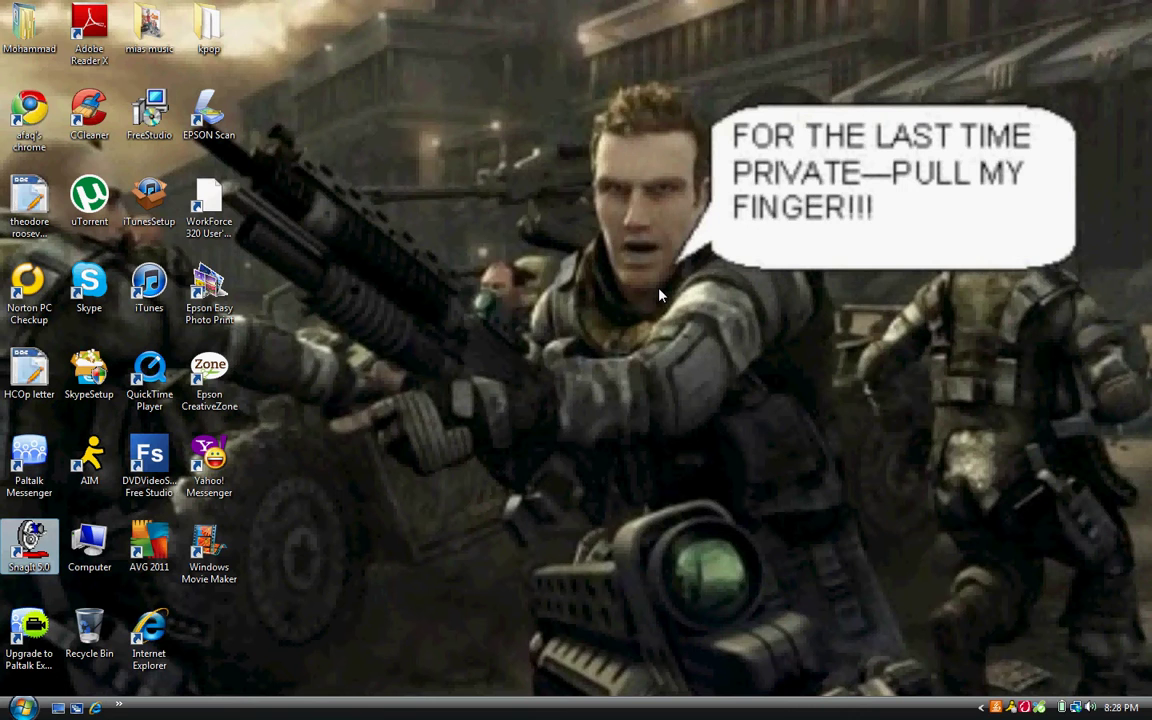
# Start the Chrome browser and sign in to YouTube with the account's username and password.
pyautogui.click(22, 707)
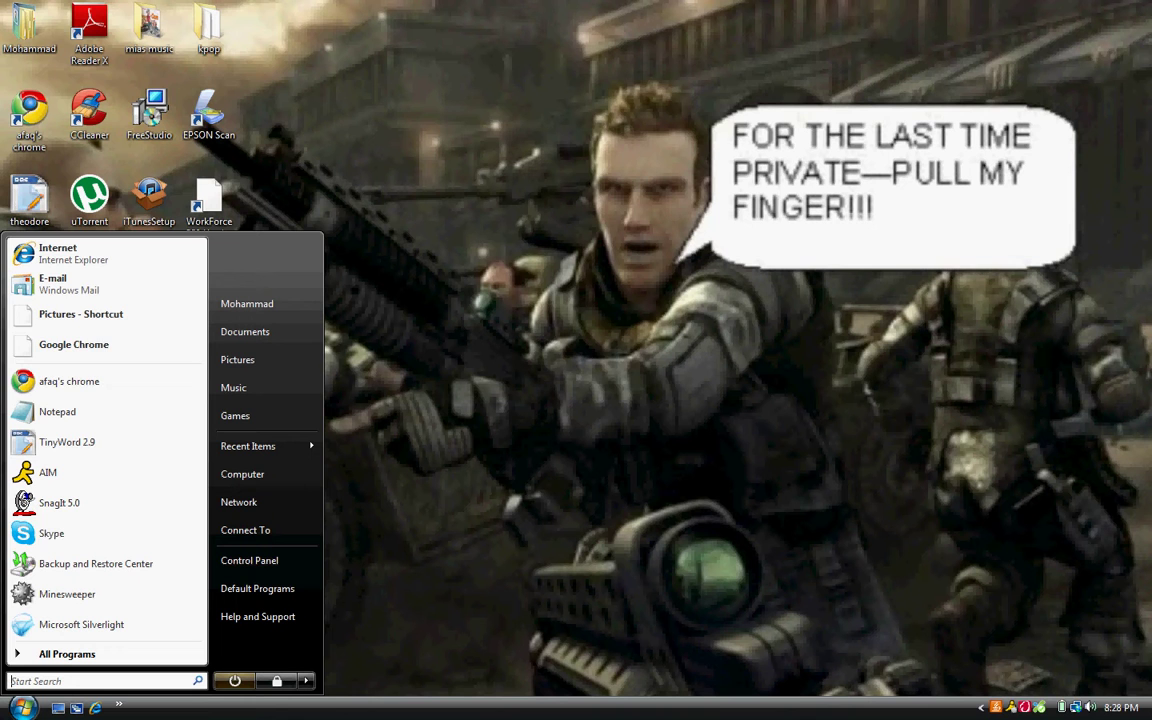
pyautogui.click(76, 381)
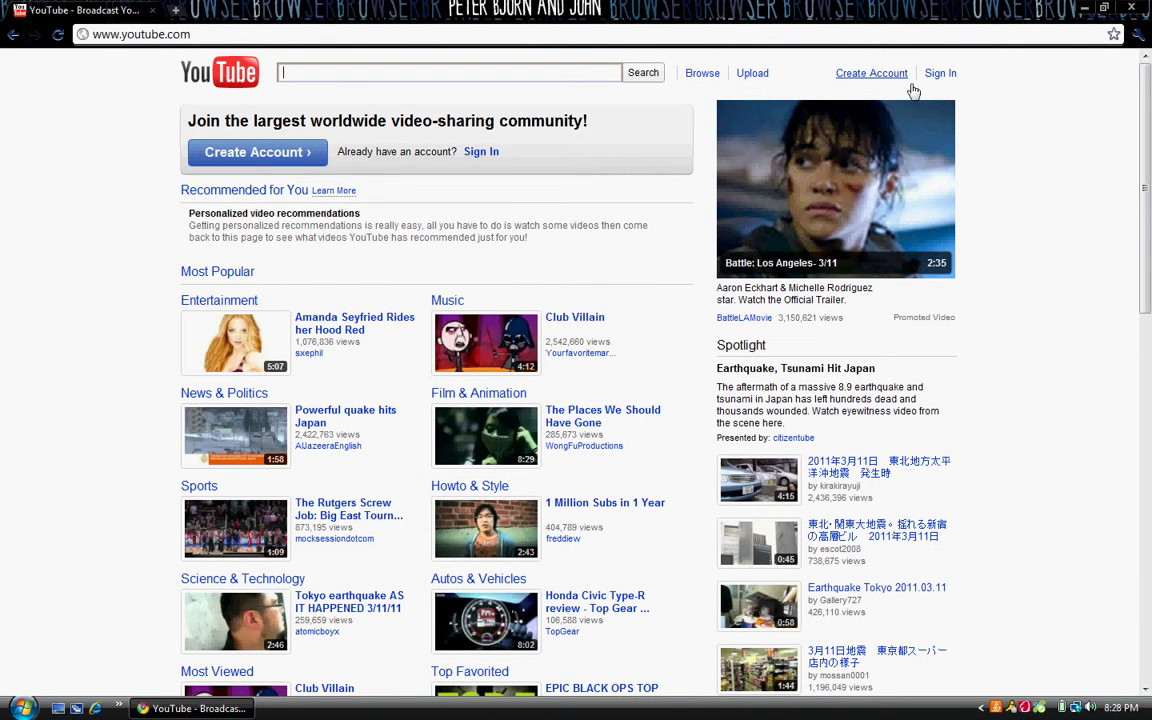
pyautogui.click(940, 74)
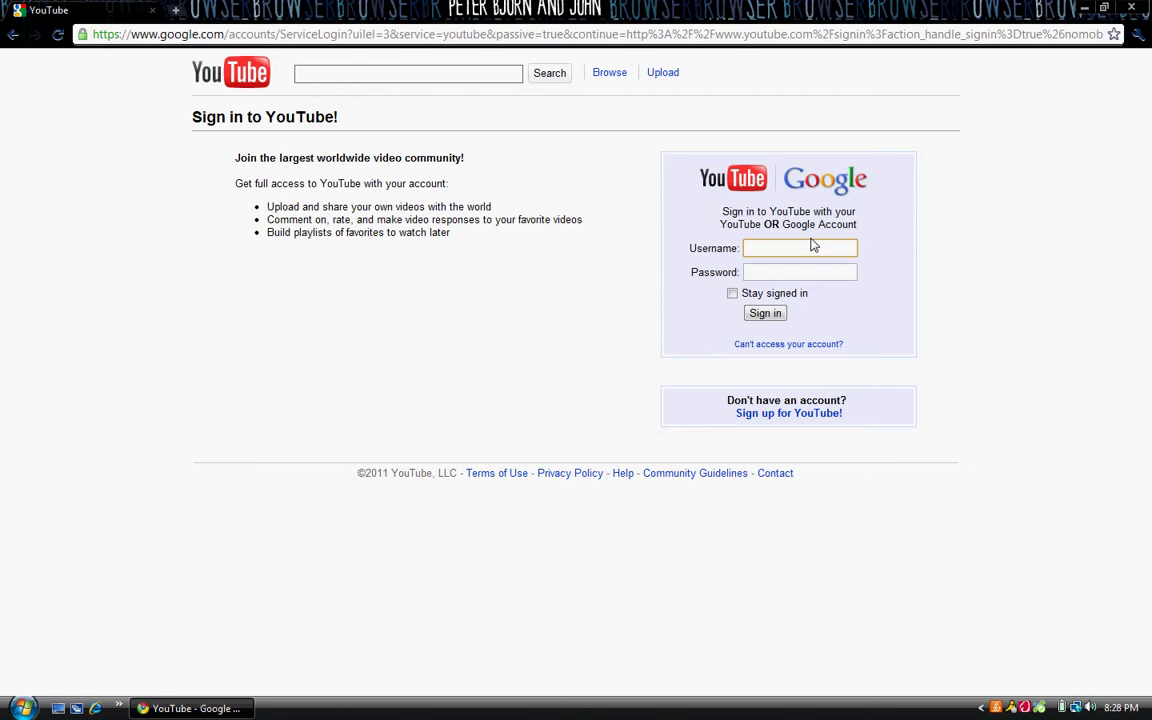
pyautogui.write('skater')
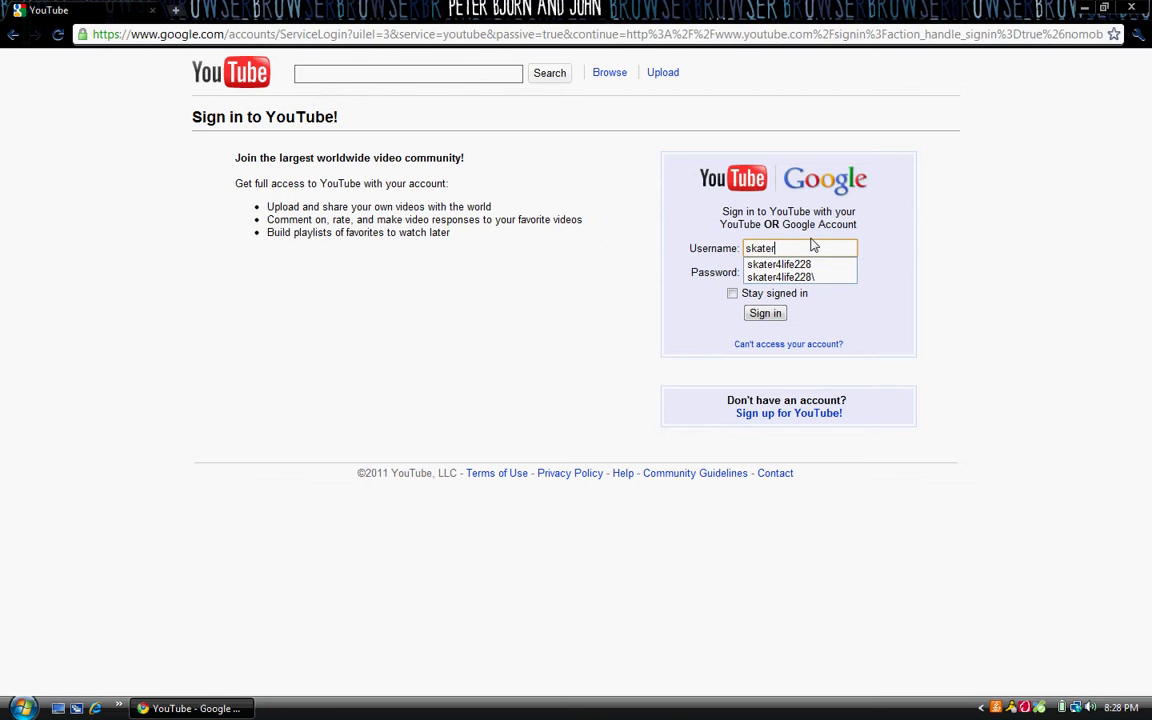
pyautogui.press('Down')
pyautogui.press('Tab')
pyautogui.write('****')
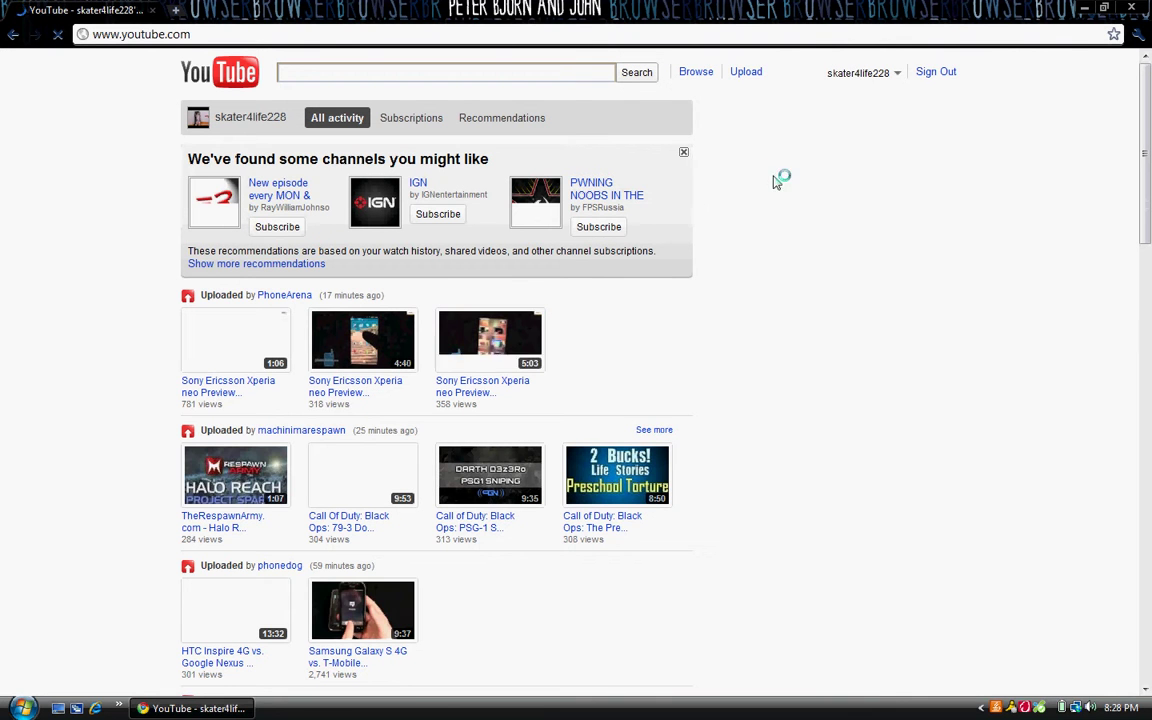
# Subscribe to the recommended channels of RayWilliamJohnson, IGN and FPSRussia on the YouTube homepage.
pyautogui.click(272, 229)
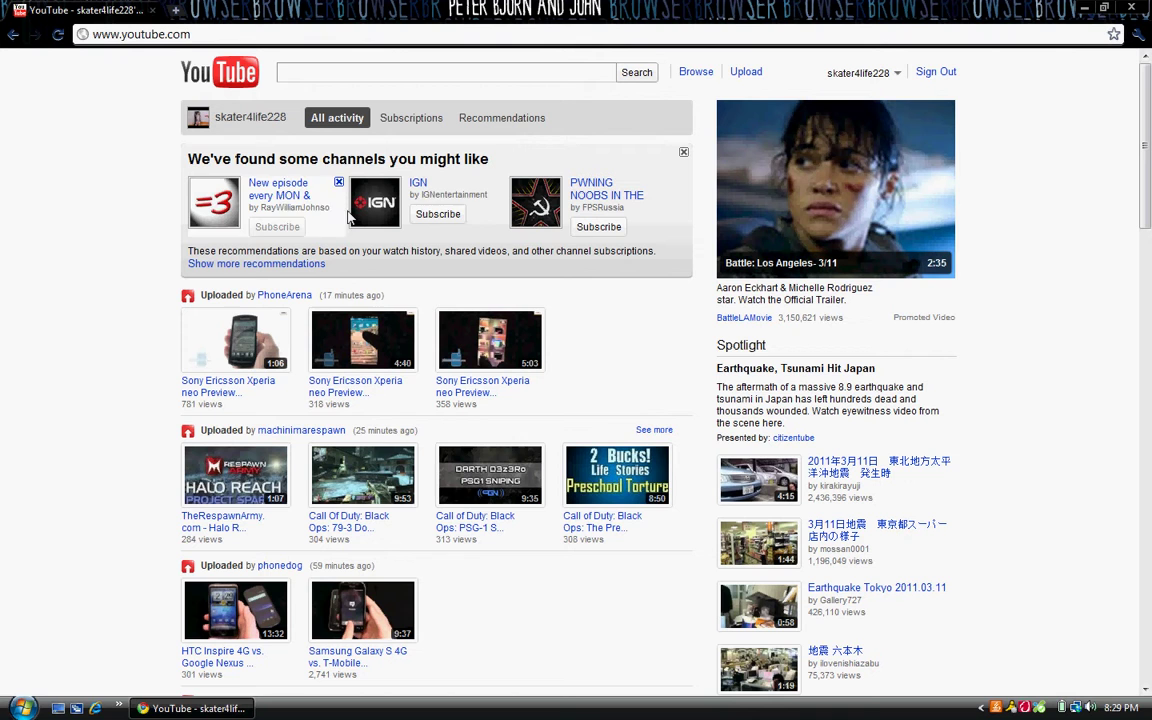
pyautogui.click(433, 218)
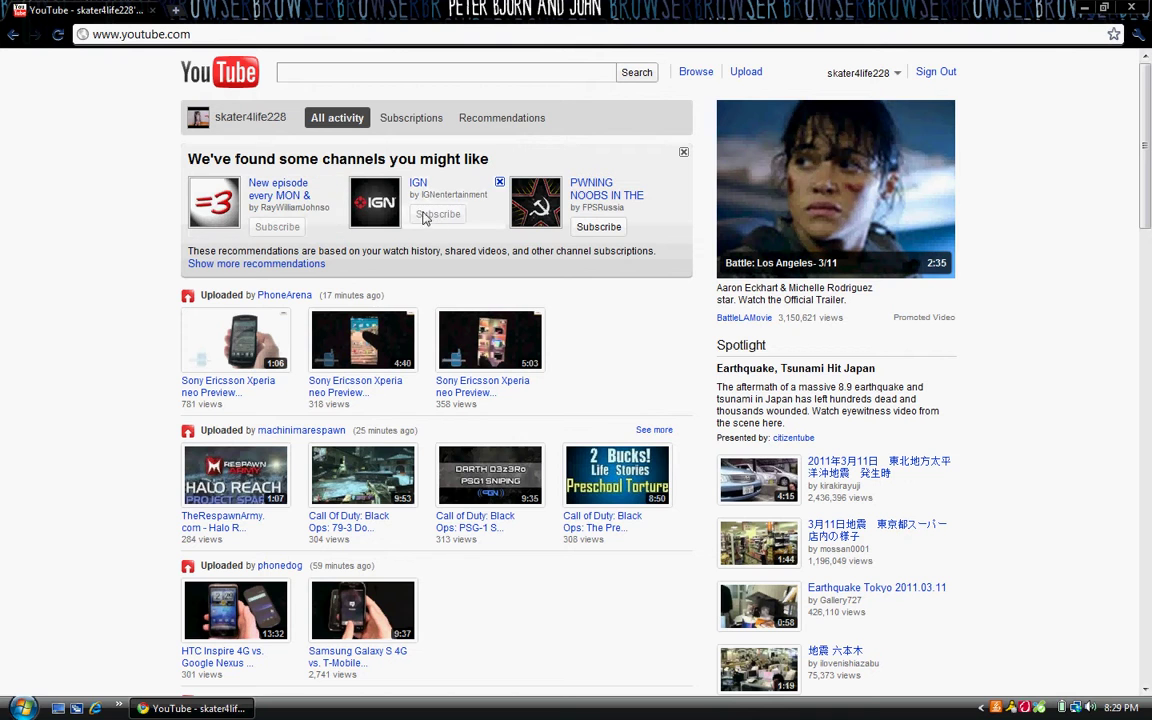
pyautogui.click(599, 229)
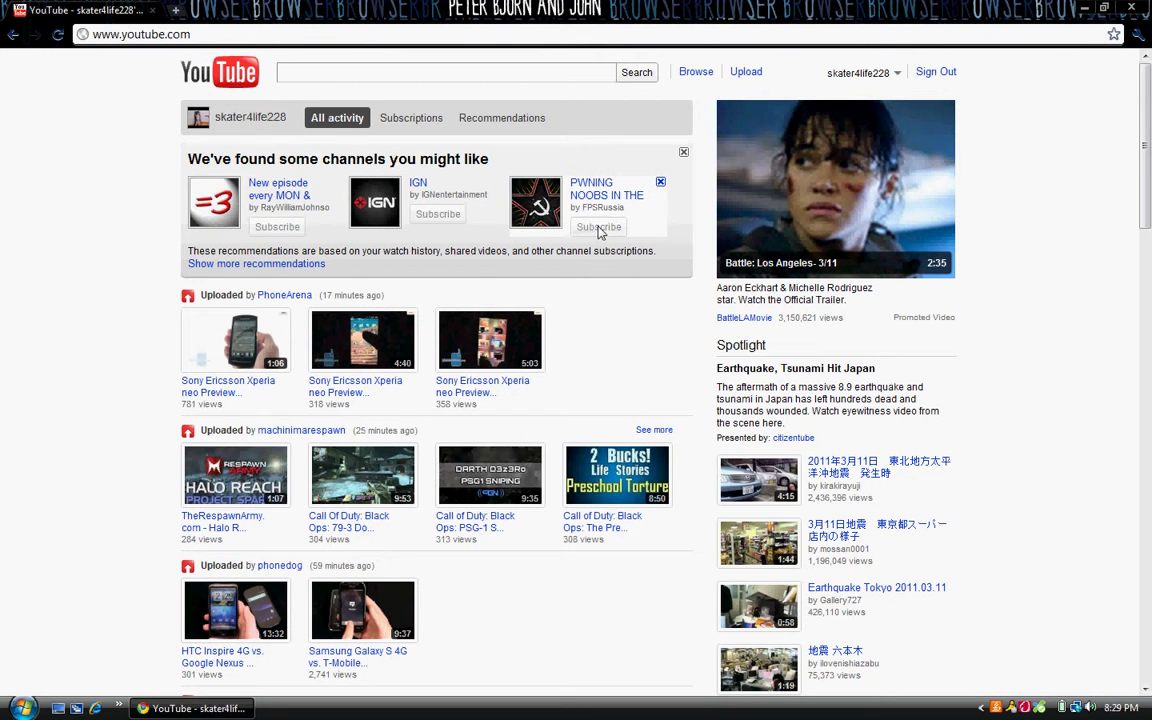
# Expand the channel recommendations, subscribe to WoodysGamertag, shaffeem and FAILblog.org, and collapse the list again.
pyautogui.click(291, 264)
pyautogui.click(264, 303)
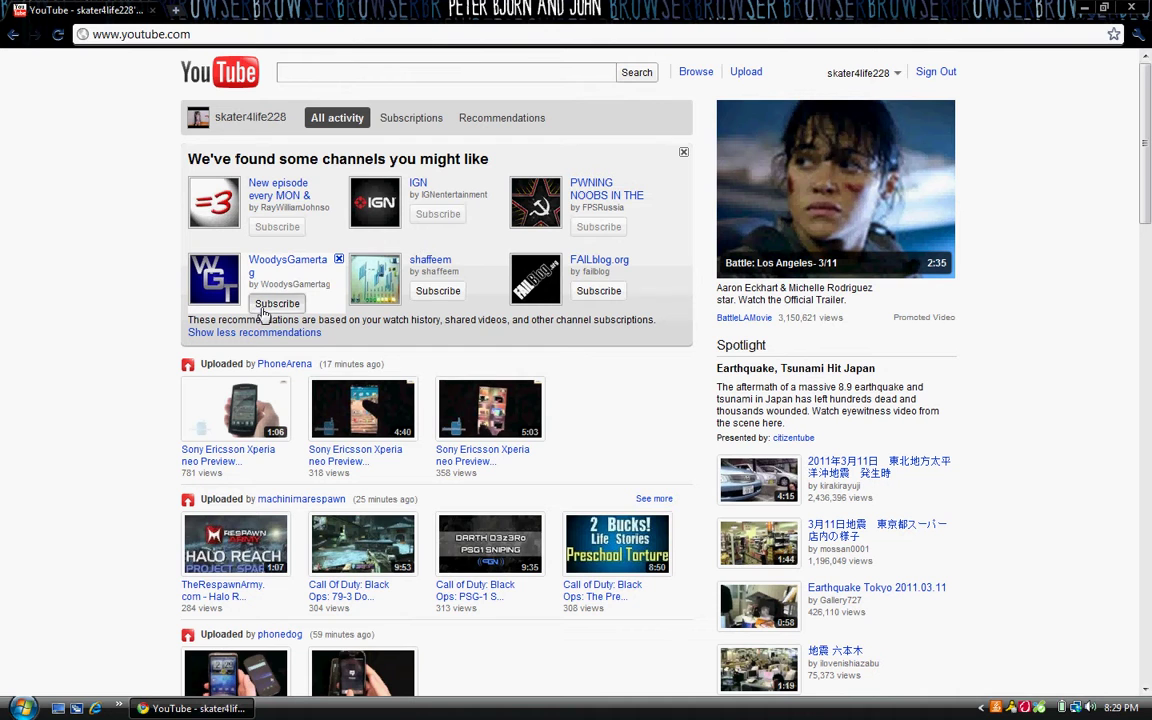
pyautogui.click(440, 292)
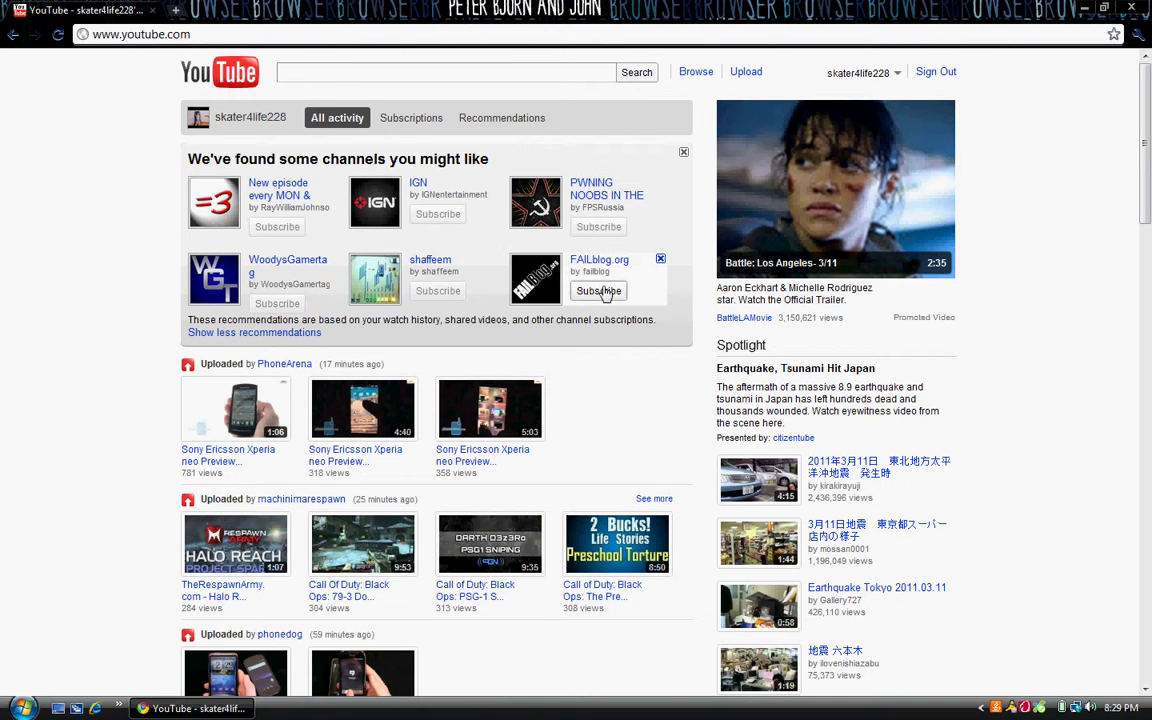
pyautogui.click(598, 291)
pyautogui.click(318, 333)
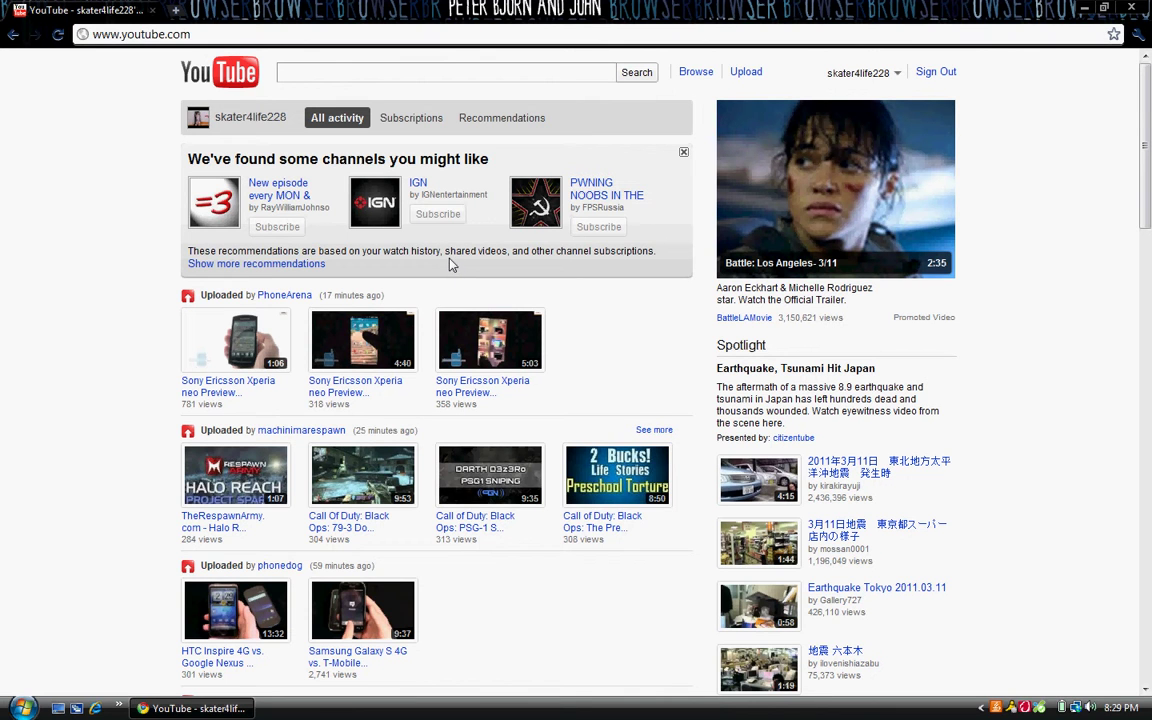
# Open the account's own channel page and look over its background, featured video, profile, subscribers and friends.
pyautogui.click(882, 80)
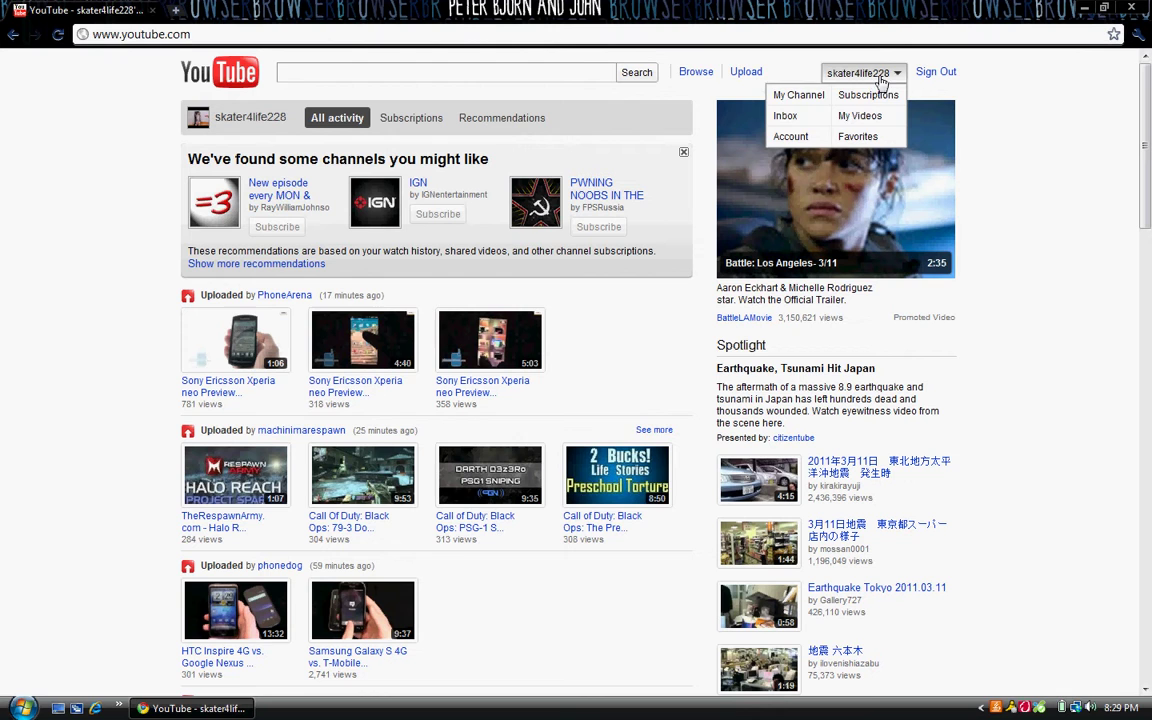
pyautogui.click(795, 95)
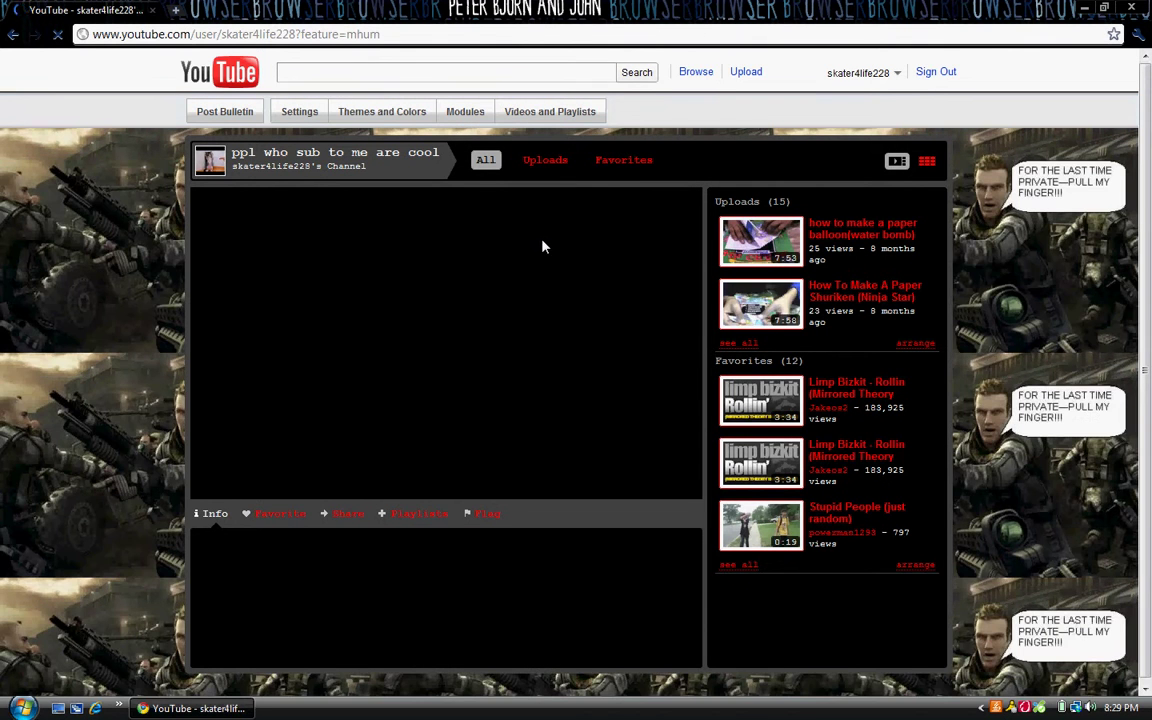
pyautogui.scroll(-6, 535, 252)
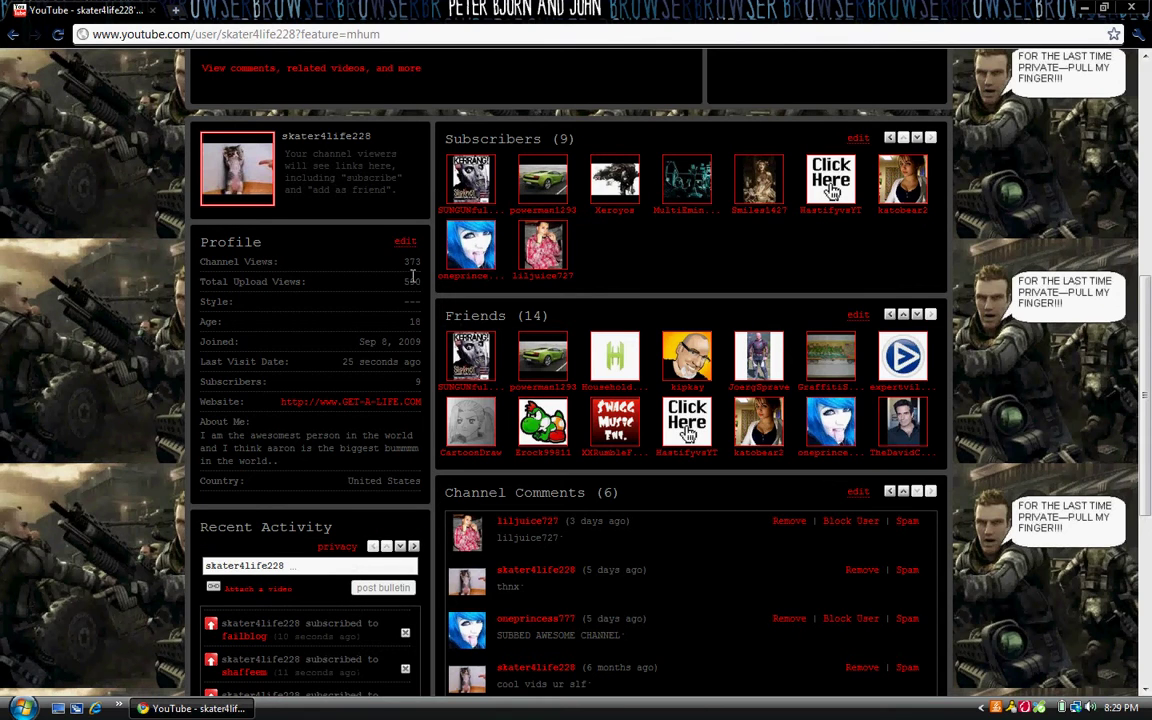
pyautogui.scroll(4, 527, 294)
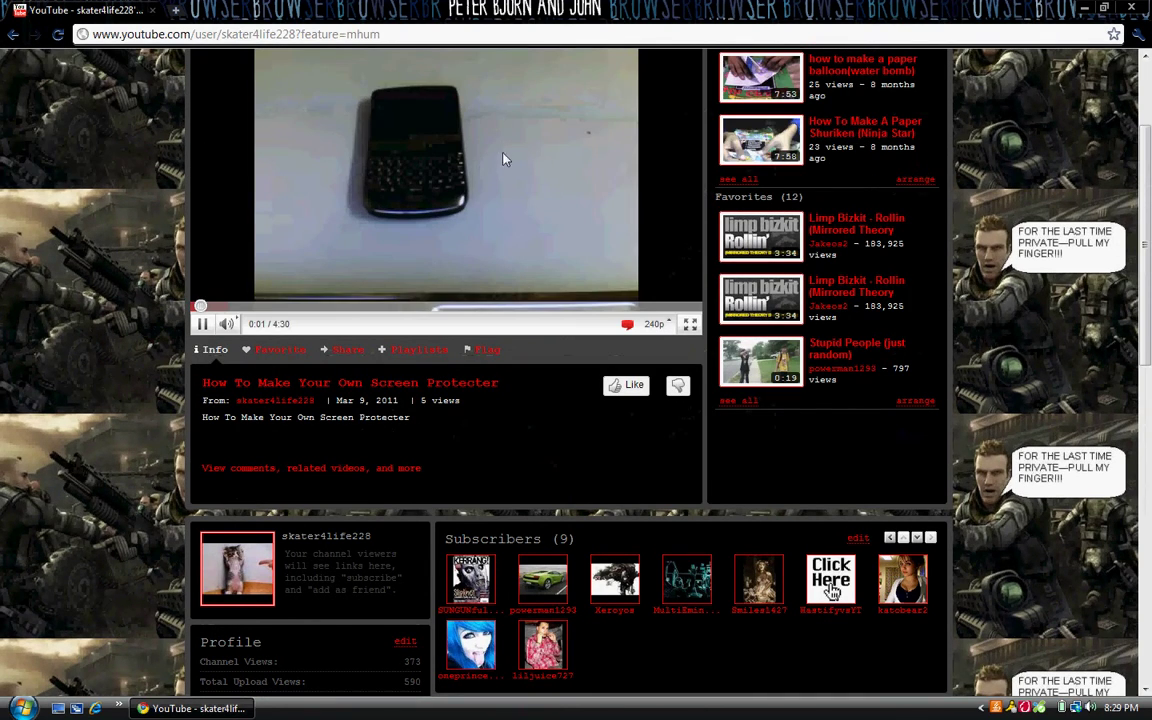
pyautogui.scroll(-4, 313, 330)
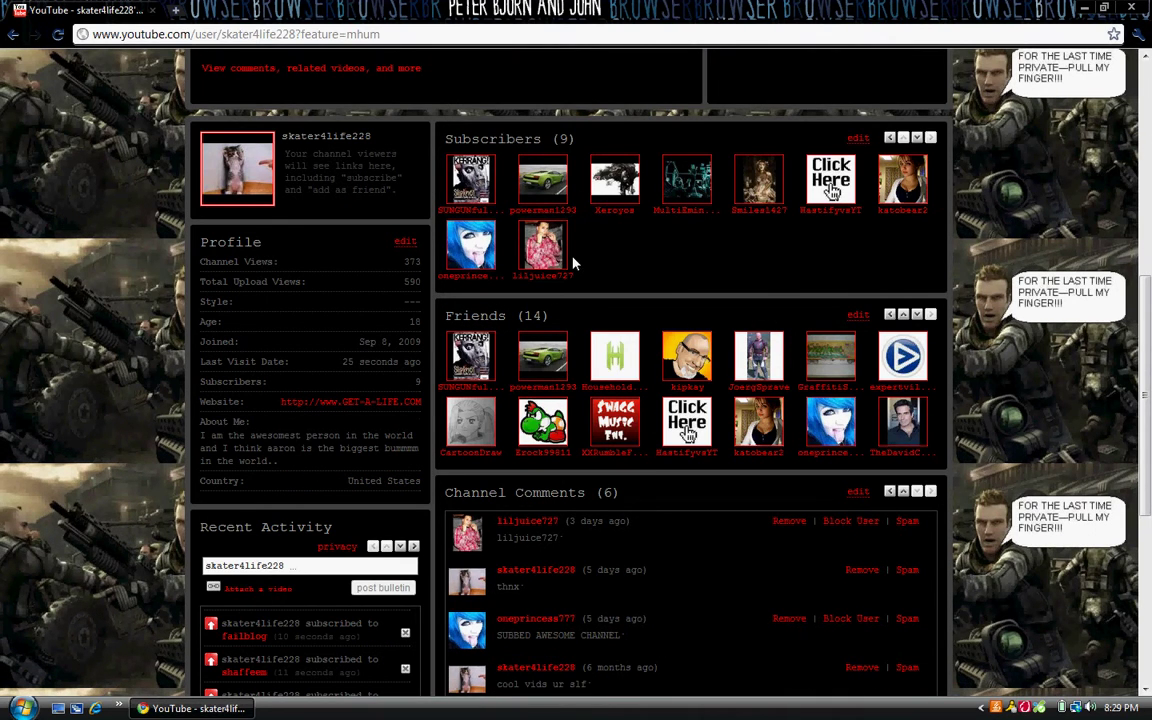
pyautogui.scroll(5, 580, 360)
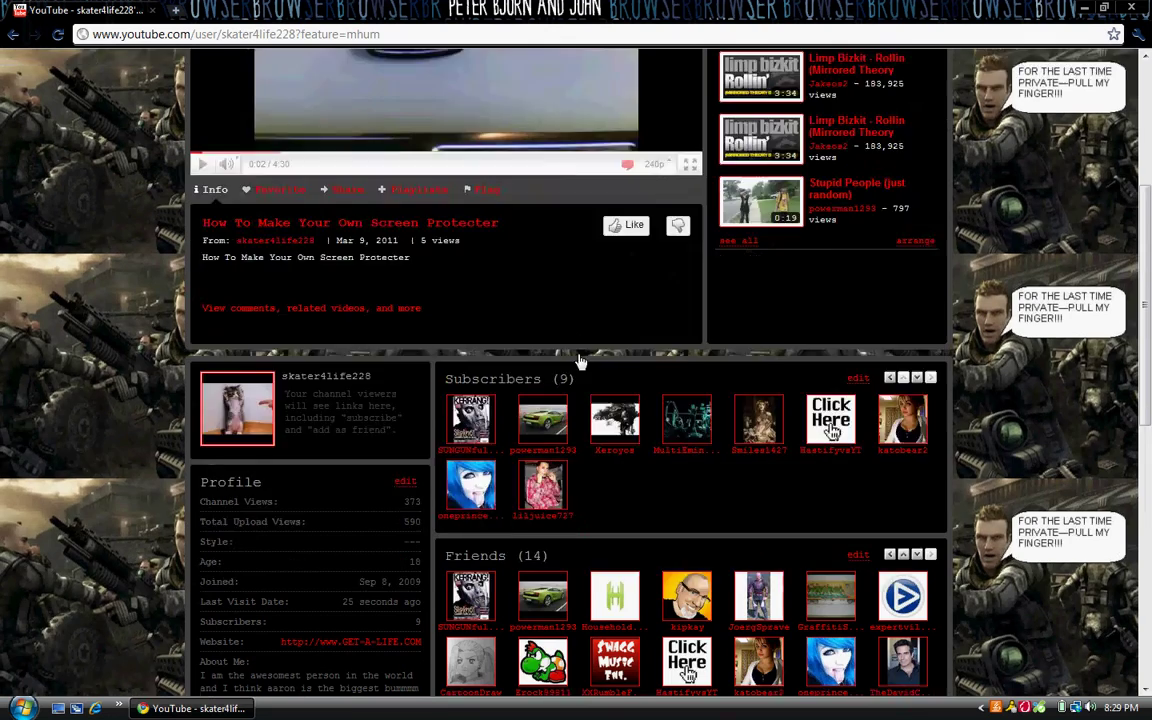
pyautogui.scroll(1, 585, 365)
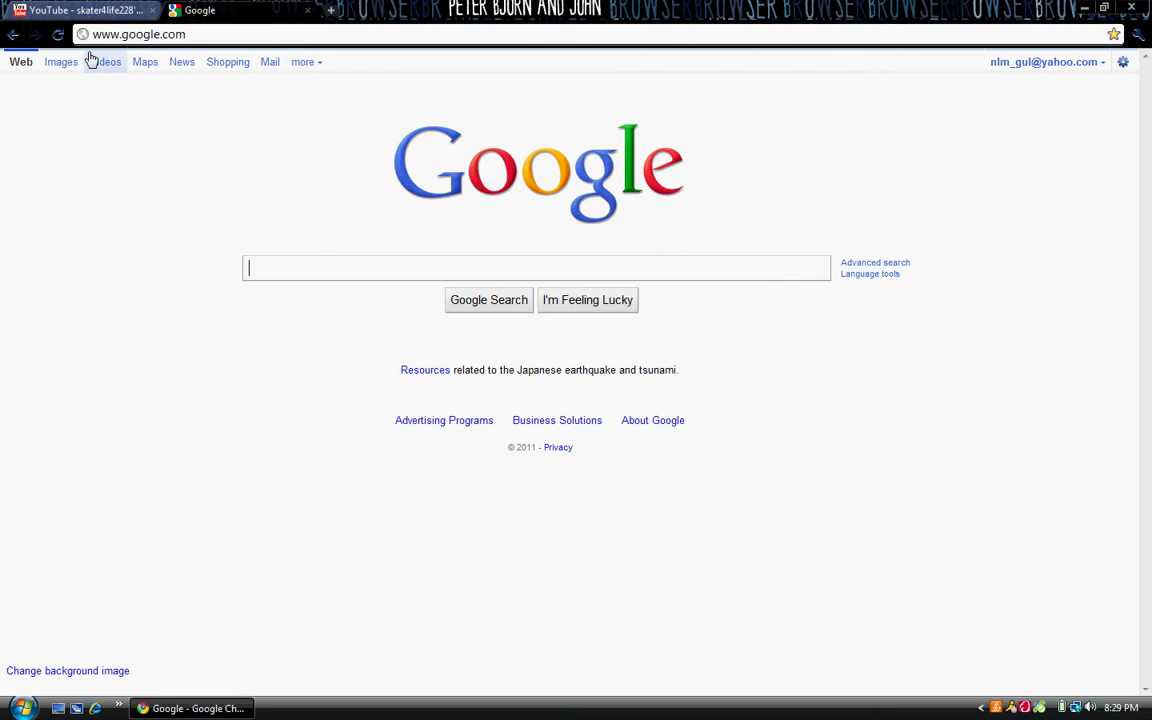
# Search Google Images for "cod black ops".
pyautogui.click(72, 63)
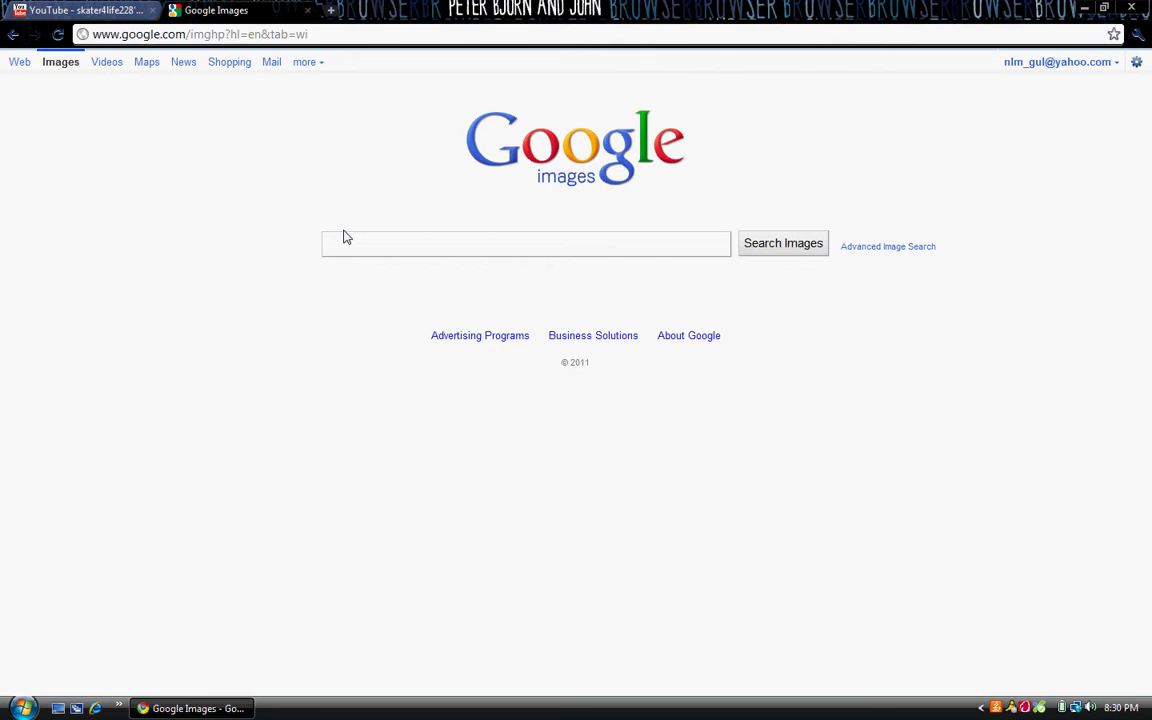
pyautogui.write('coo')
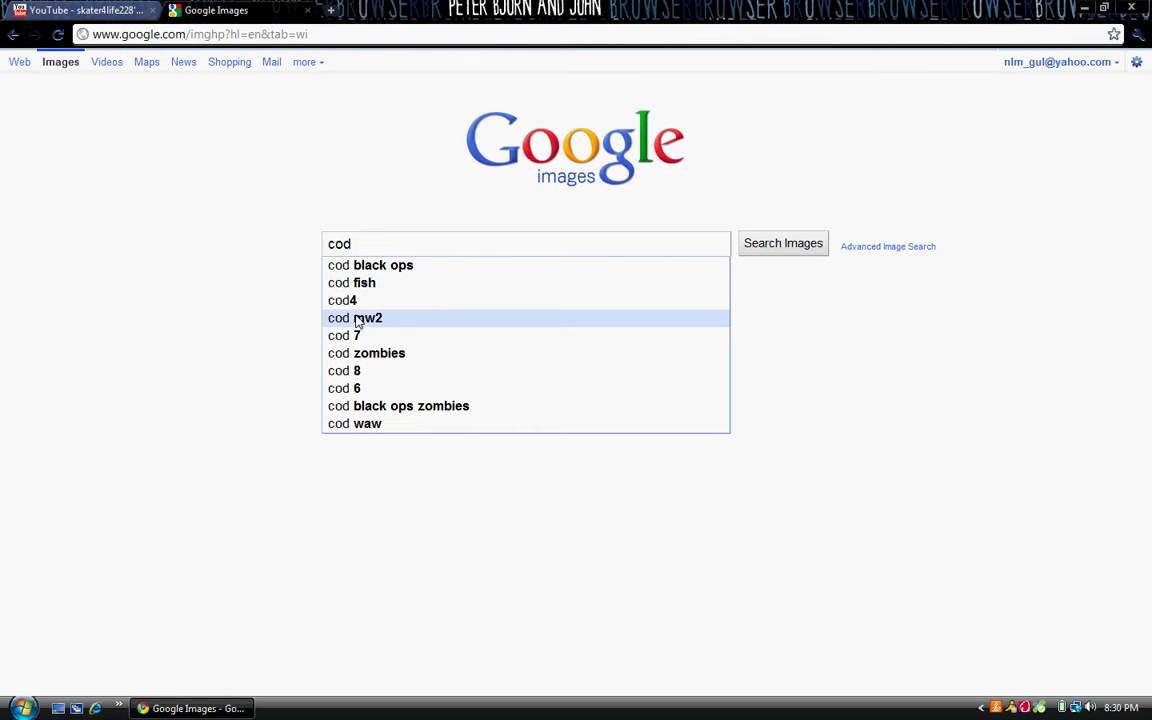
pyautogui.click(411, 267)
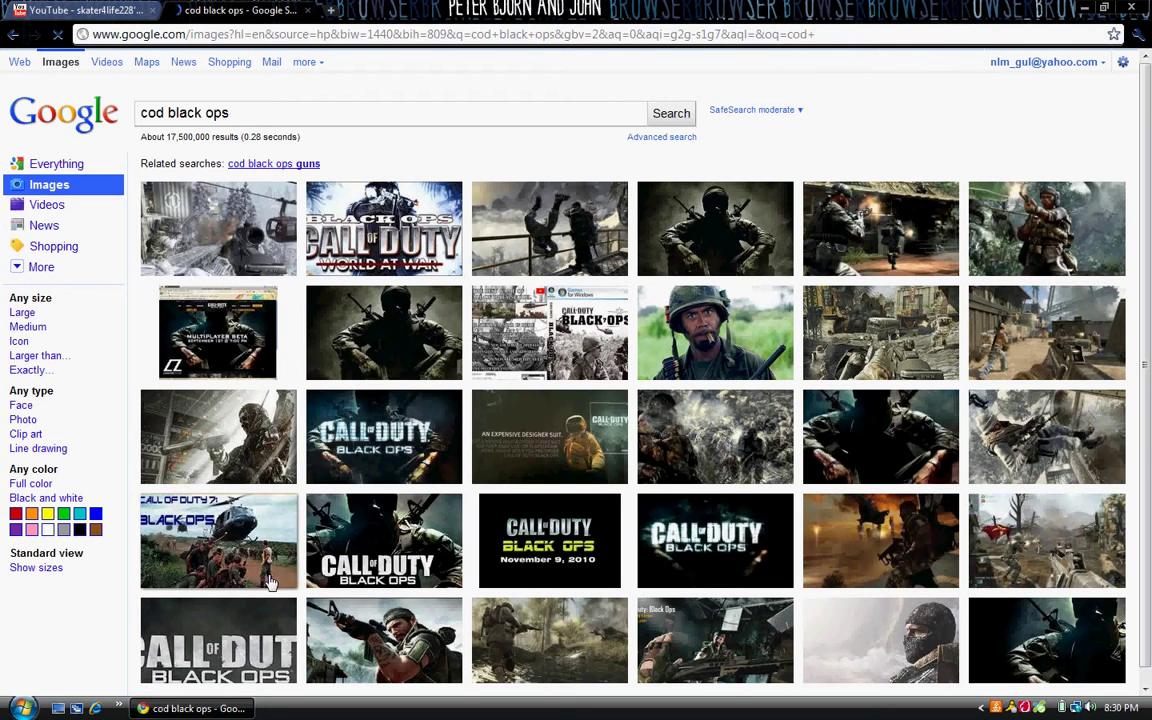
# Open the Call of Duty: Black Ops logo image from gamerfuzion.com and save it to Downloads as JPEG cod-black-ops-patch.
pyautogui.moveTo(392, 424)
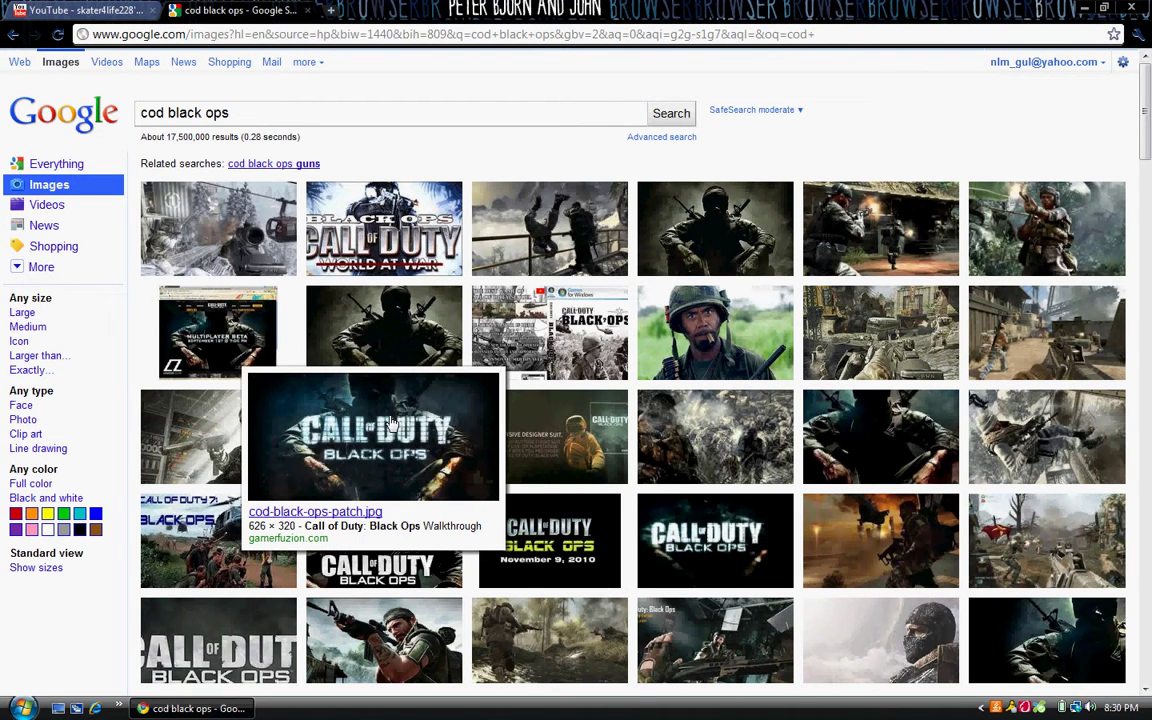
pyautogui.moveTo(246, 589)
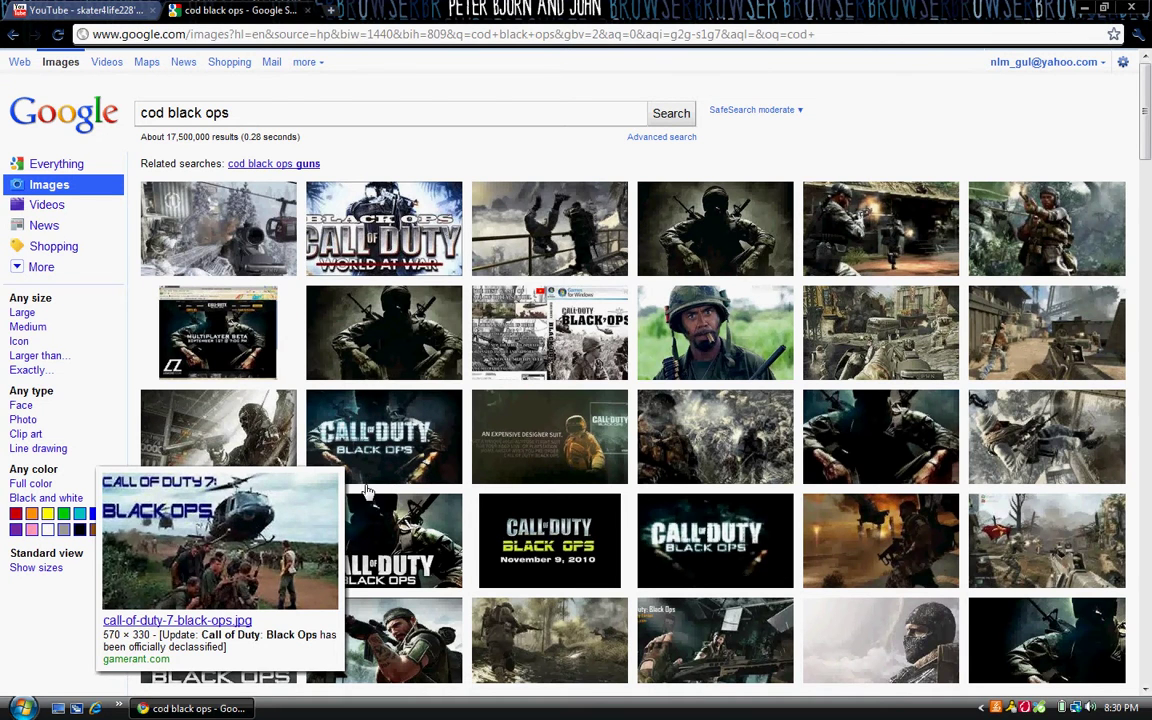
pyautogui.click(404, 452)
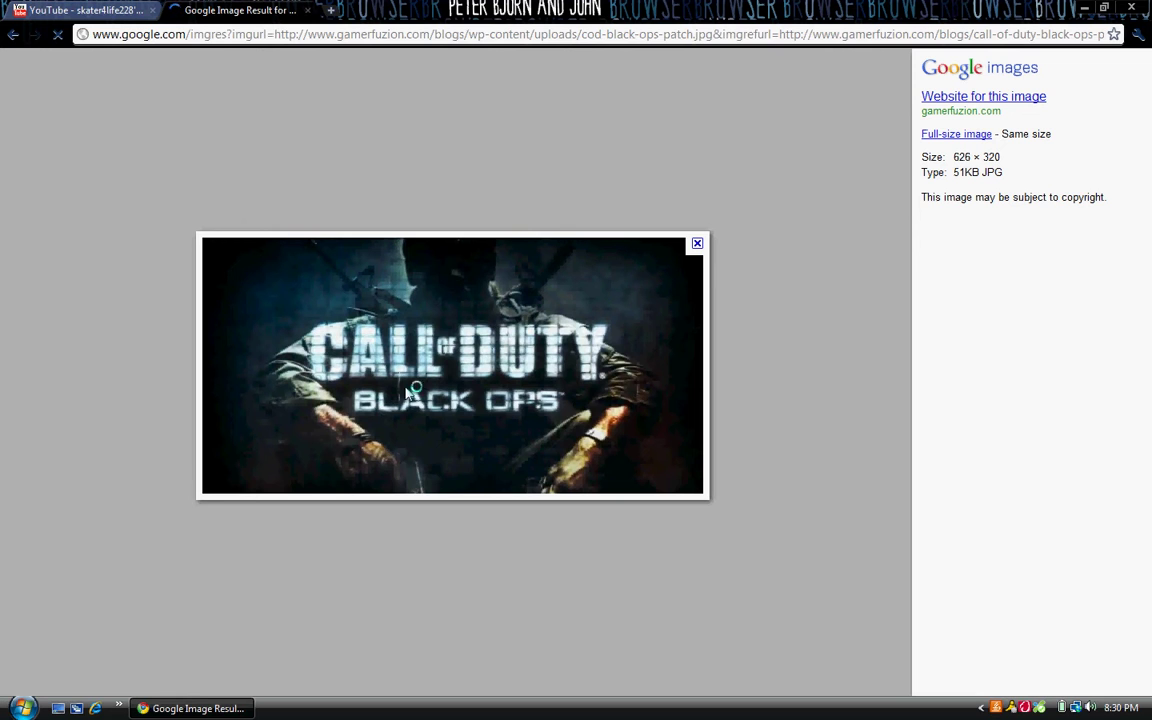
pyautogui.rightClick(413, 389)
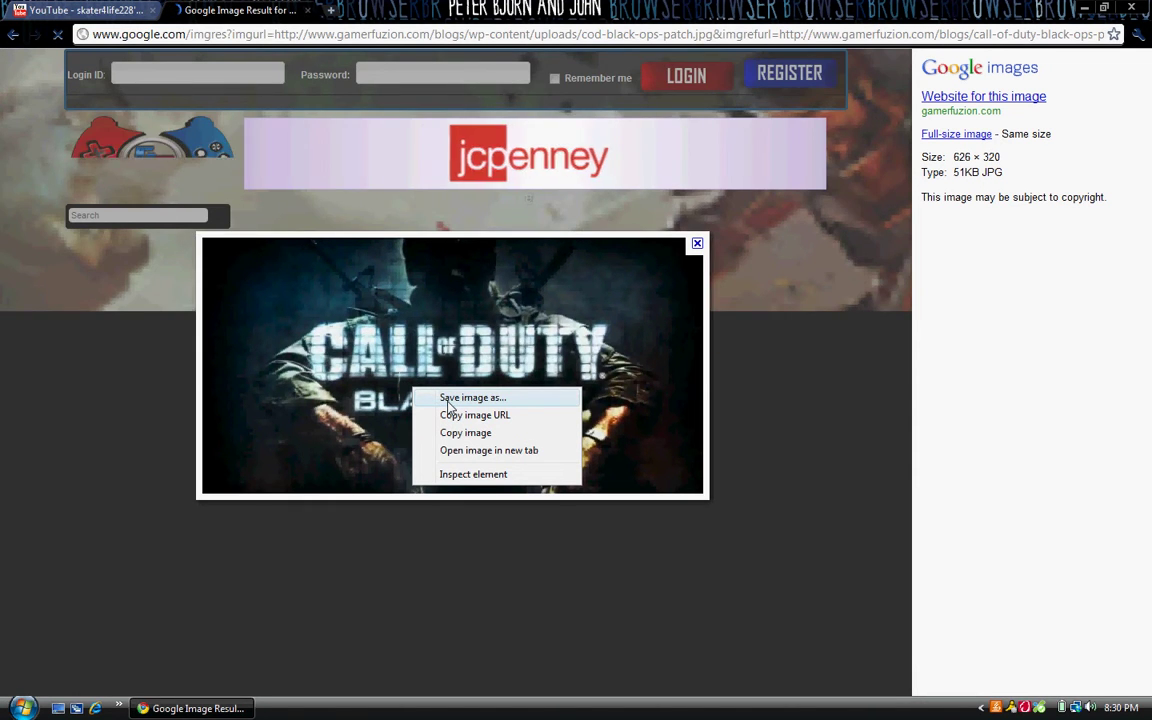
pyautogui.click(427, 430)
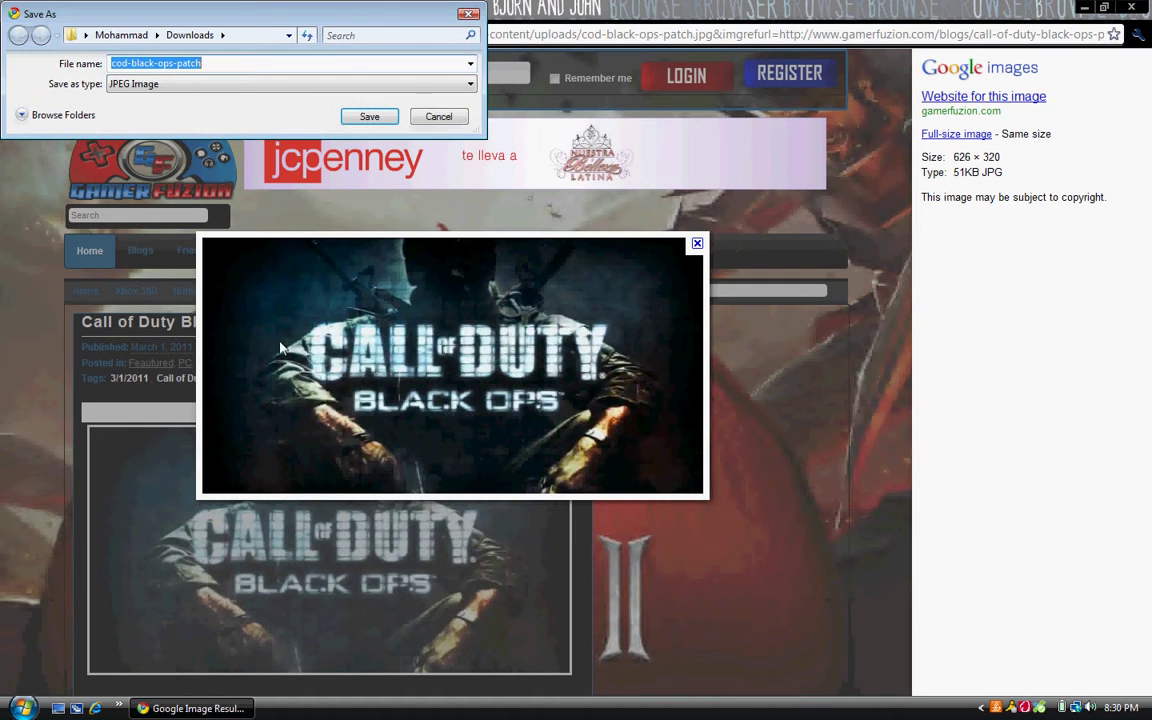
pyautogui.click(394, 120)
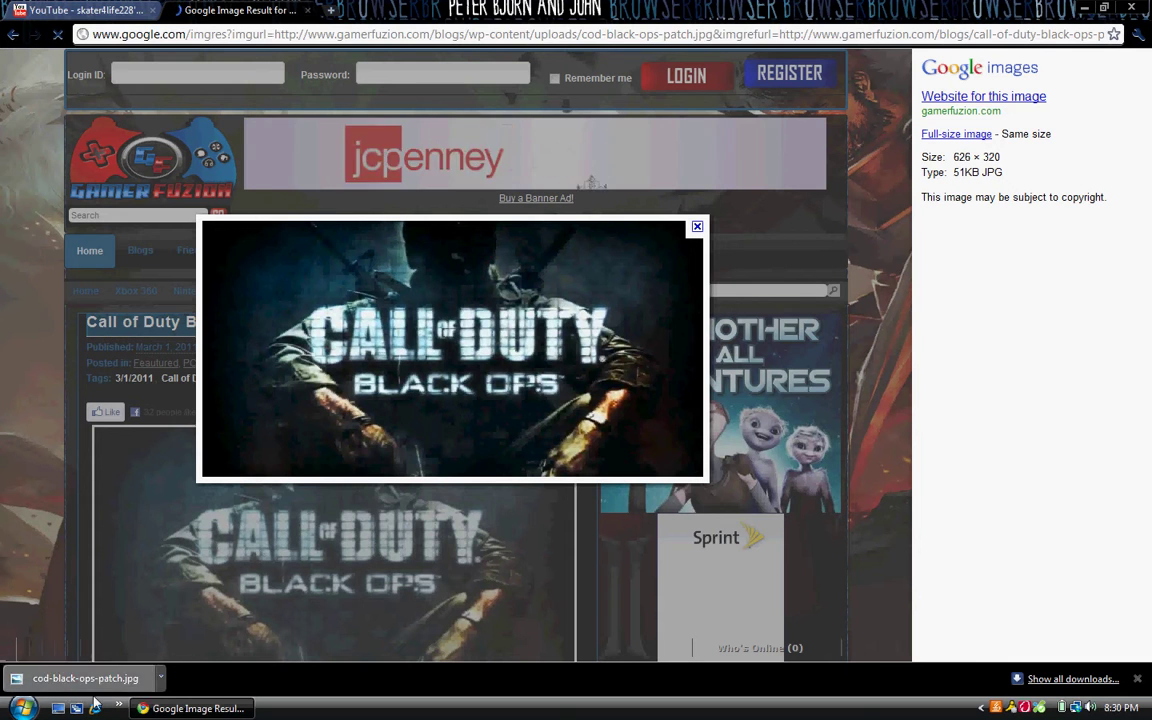
# Return to the YouTube channel page and review its theme, general settings, module, video and playlist, and bulletin options.
pyautogui.click(139, 10)
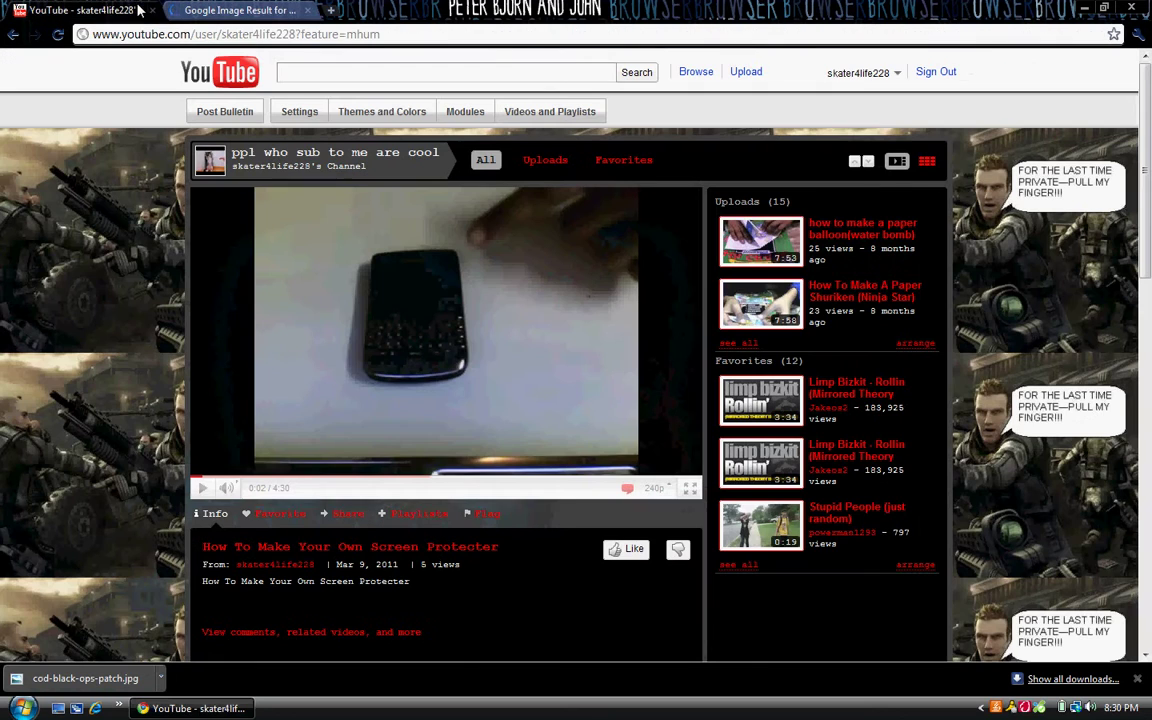
pyautogui.click(346, 118)
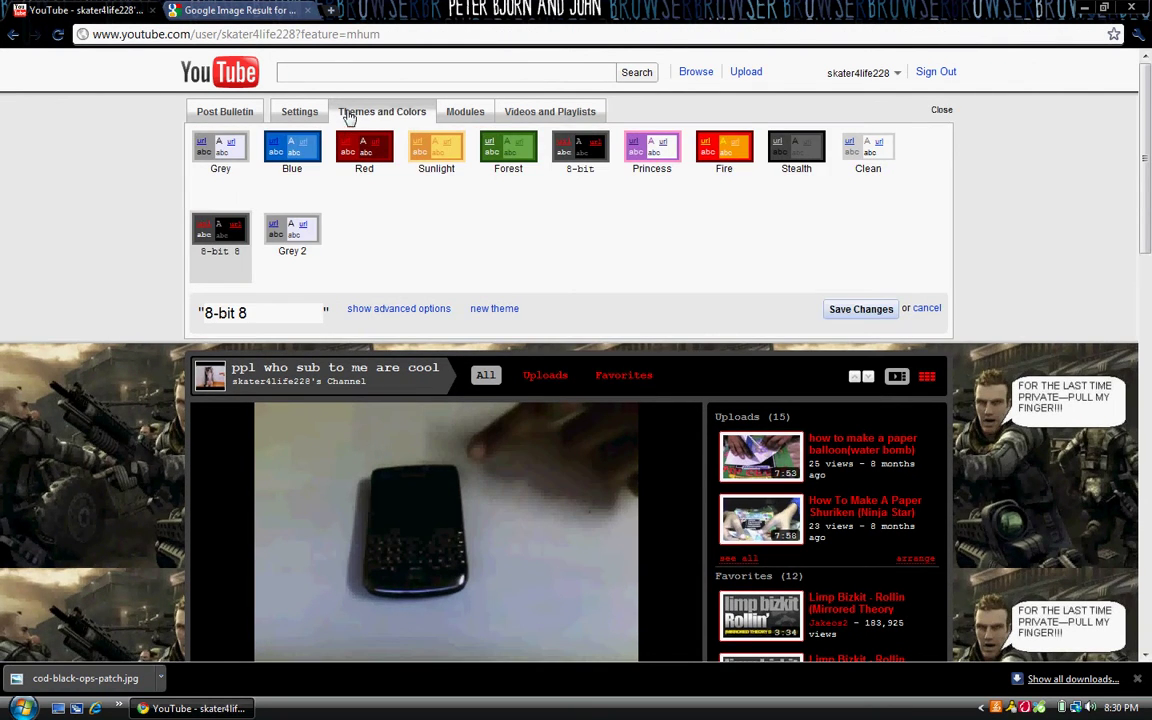
pyautogui.click(300, 112)
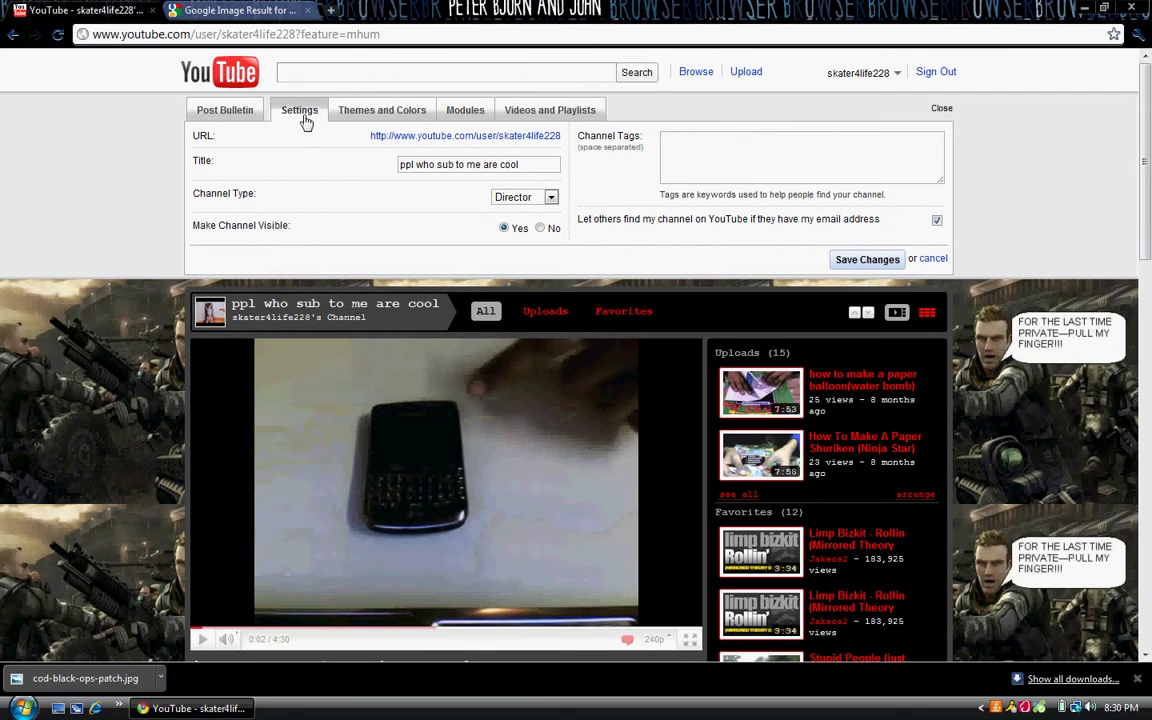
pyautogui.click(478, 118)
pyautogui.click(518, 114)
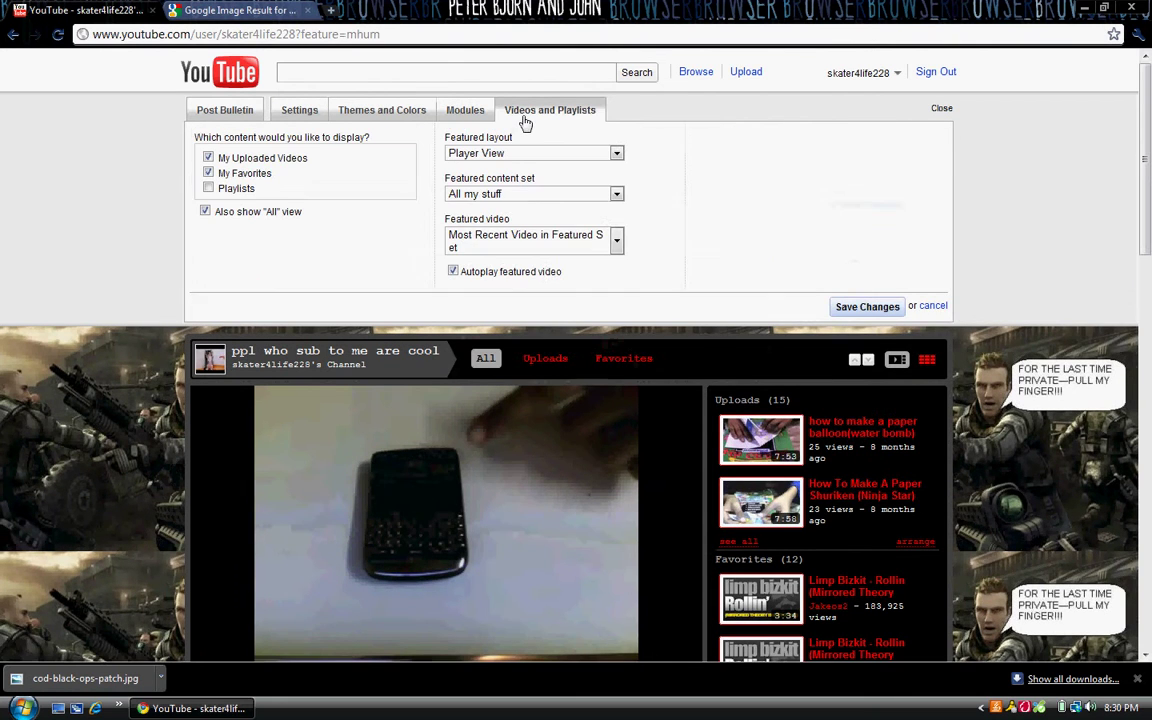
pyautogui.click(226, 120)
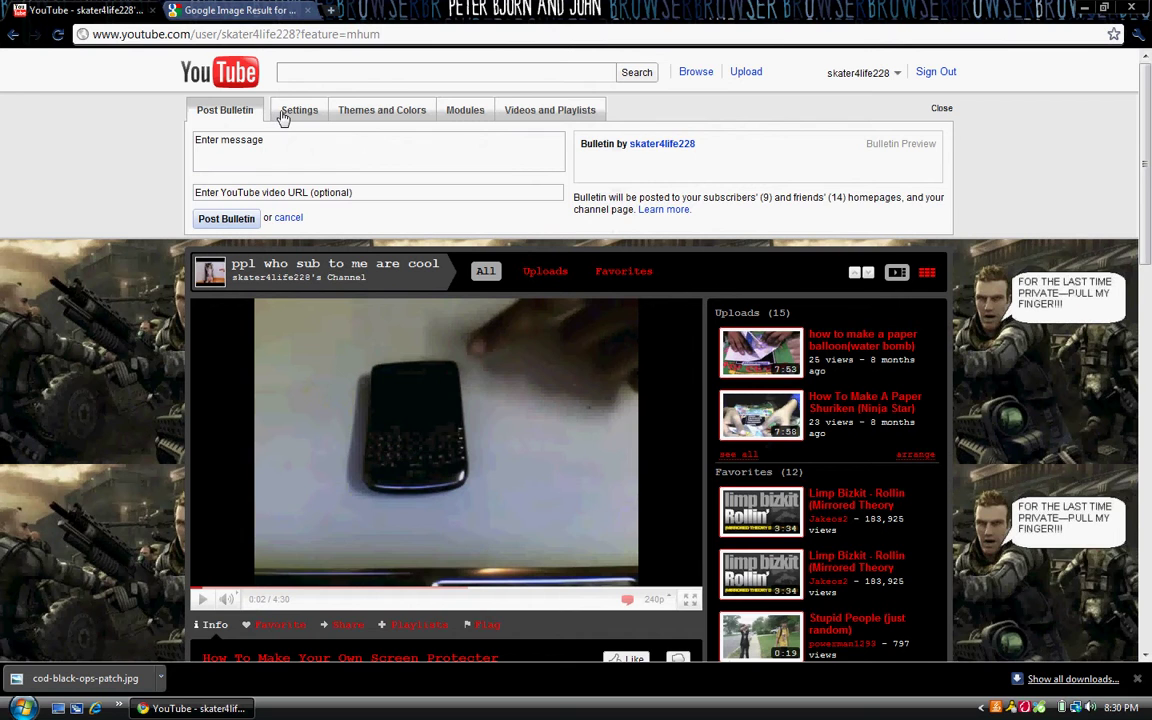
pyautogui.click(283, 117)
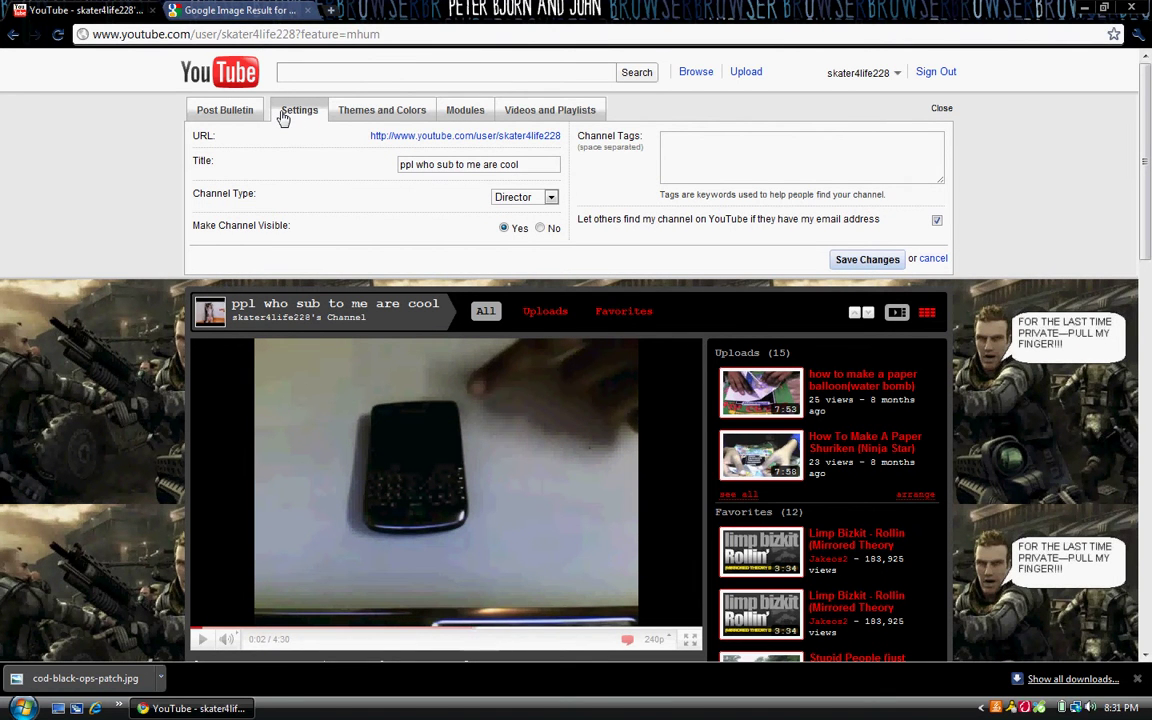
pyautogui.click(365, 116)
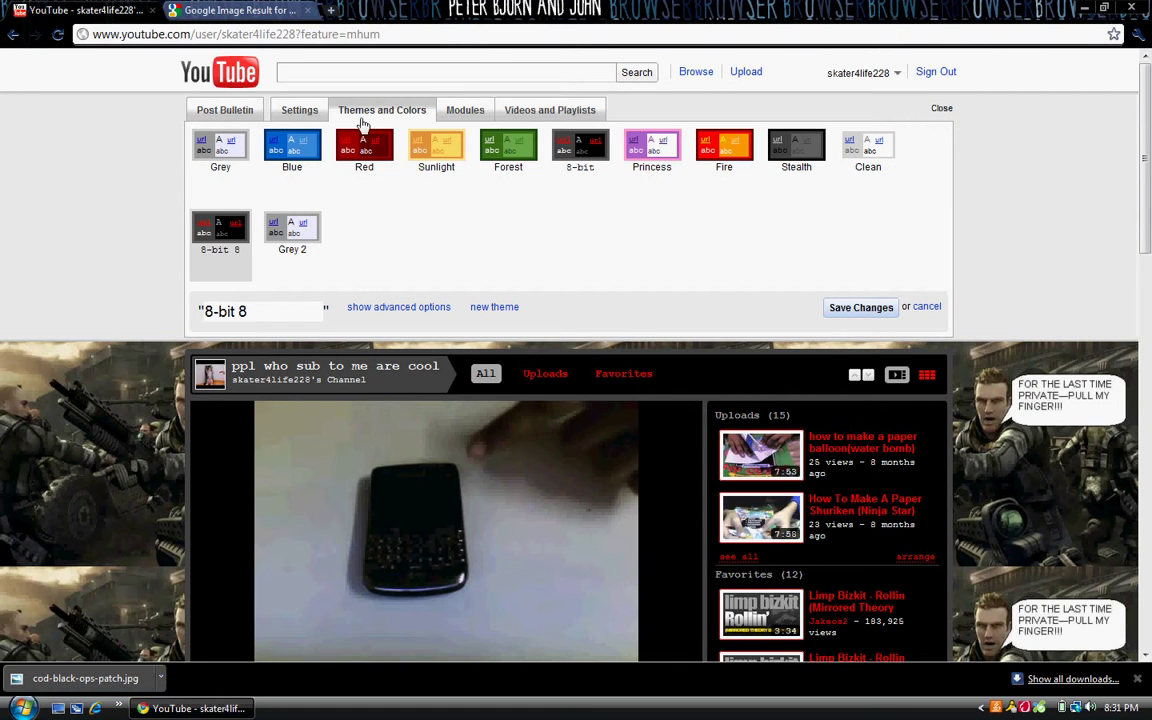
pyautogui.click(467, 112)
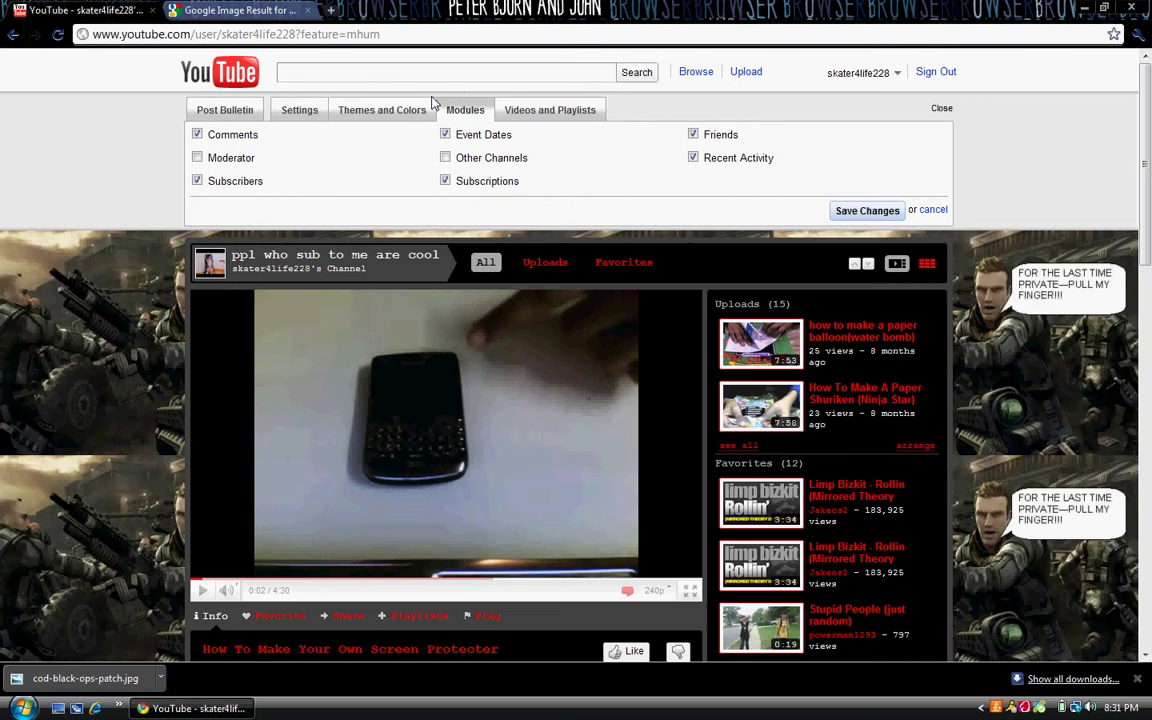
# Include Playlists in the content displayed on the channel.
pyautogui.click(540, 110)
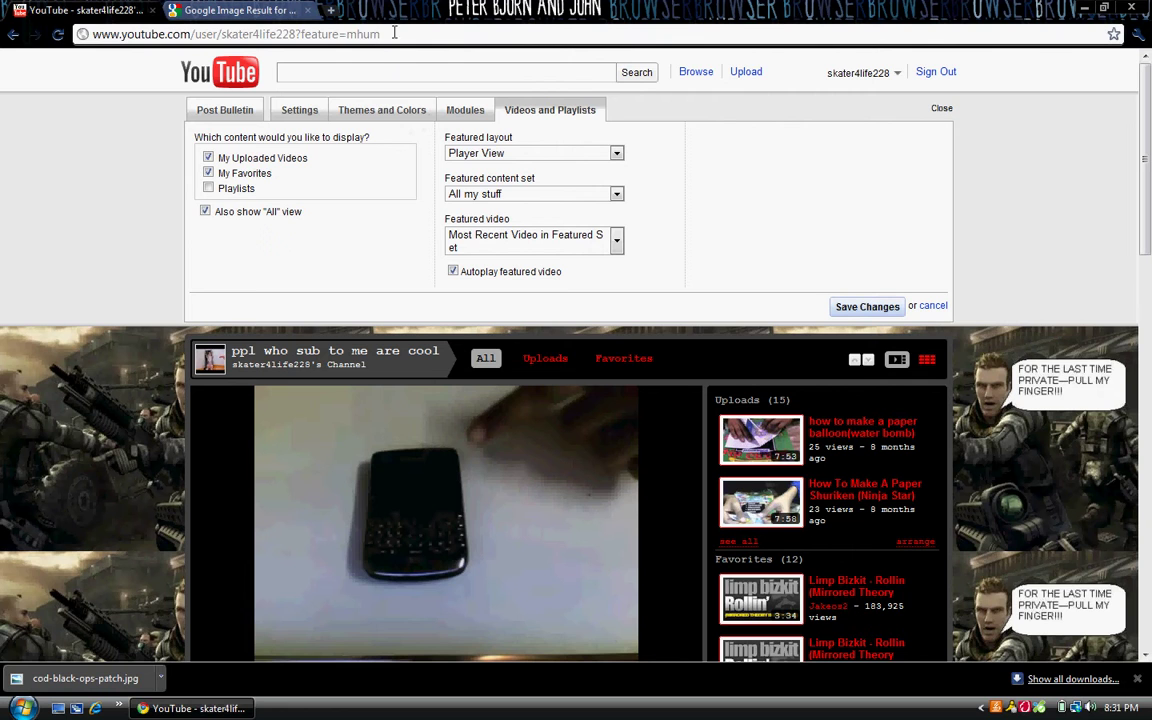
pyautogui.click(209, 189)
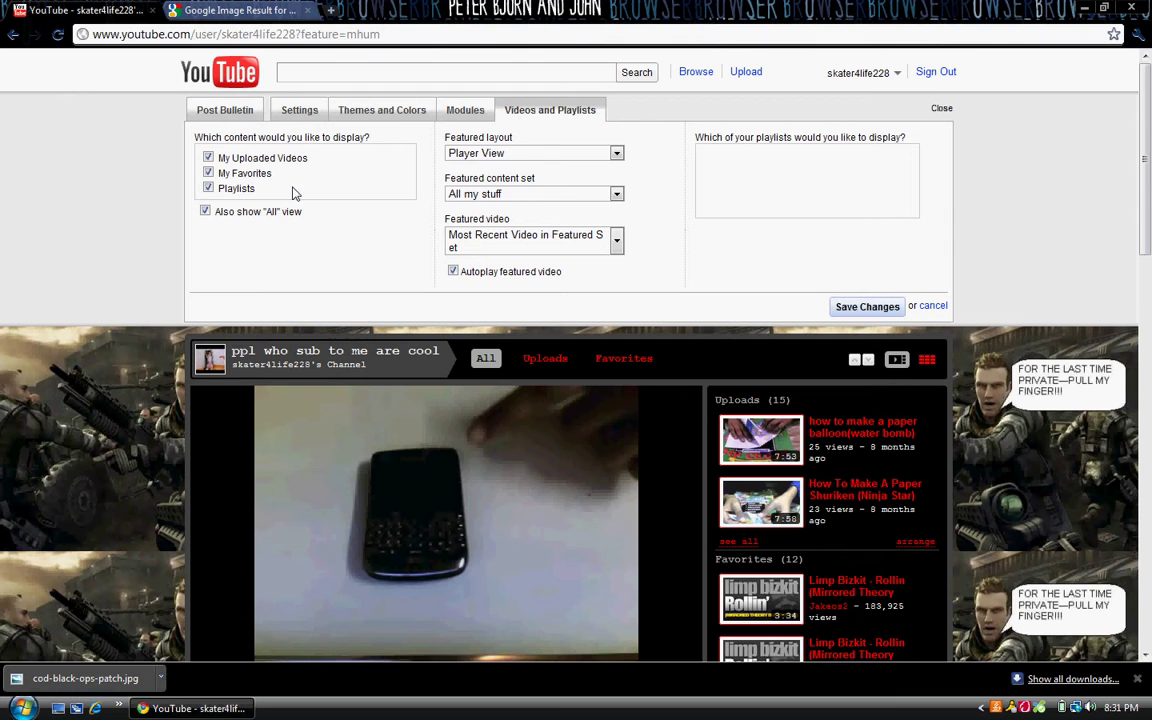
# Set the channel type to YouTuber, save the changes and dismiss the confirmation message.
pyautogui.click(300, 111)
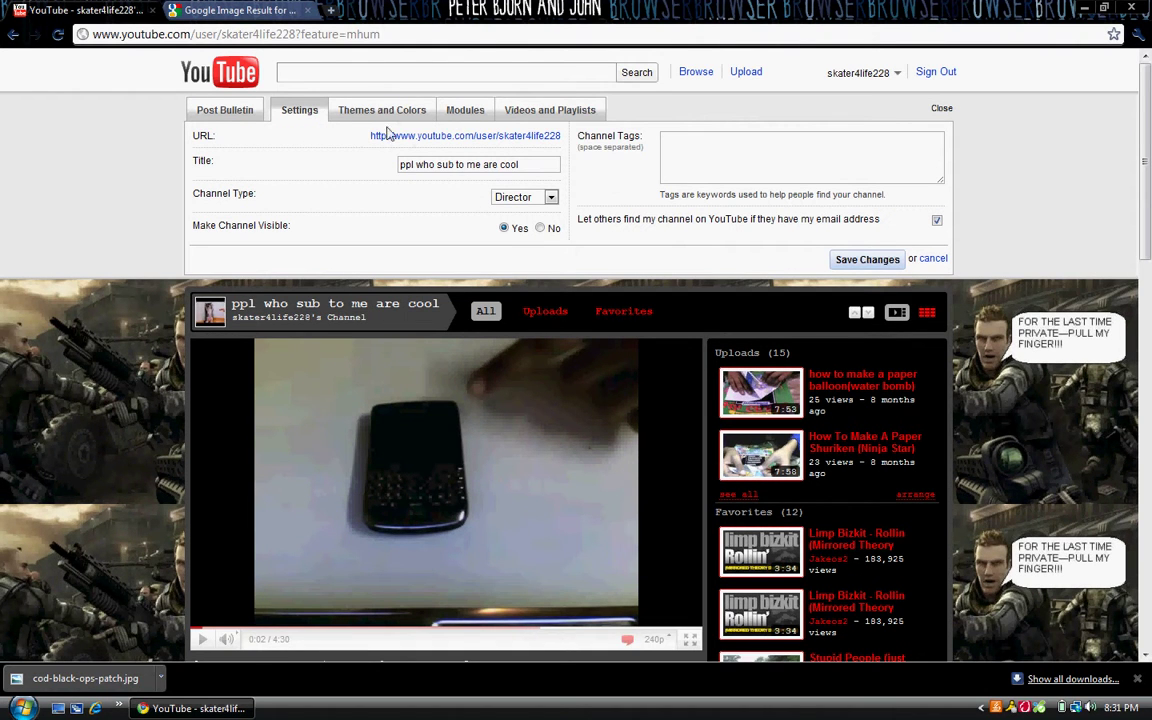
pyautogui.click(555, 203)
pyautogui.click(500, 209)
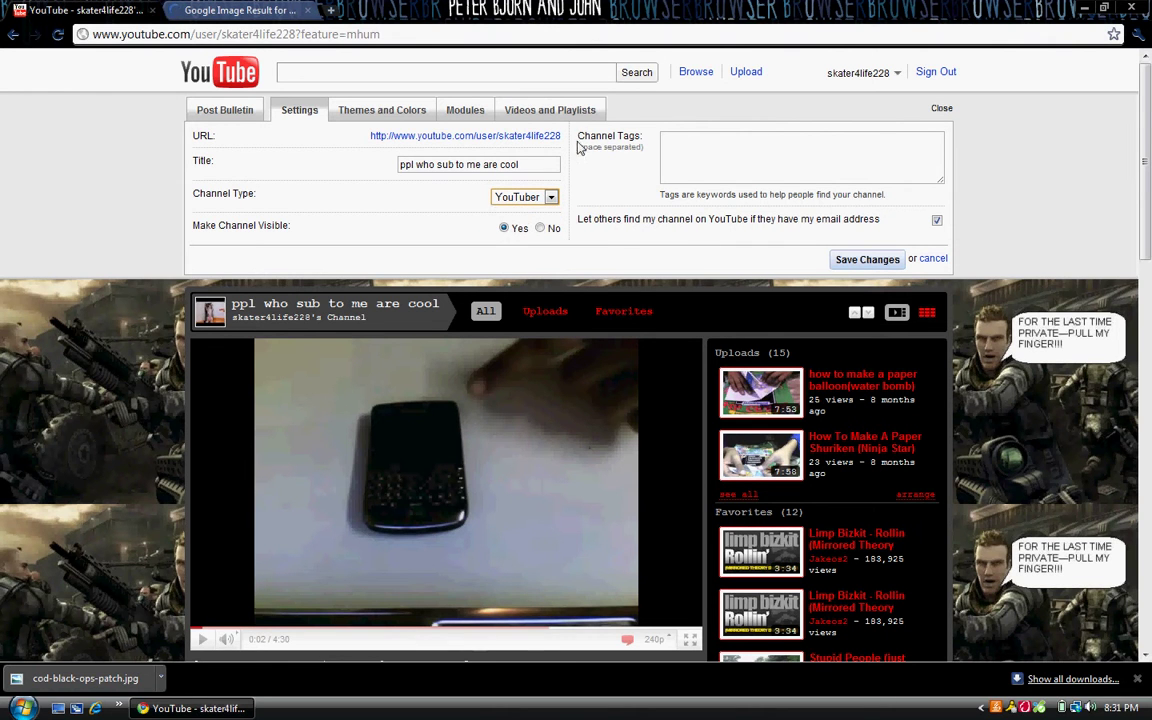
pyautogui.click(870, 259)
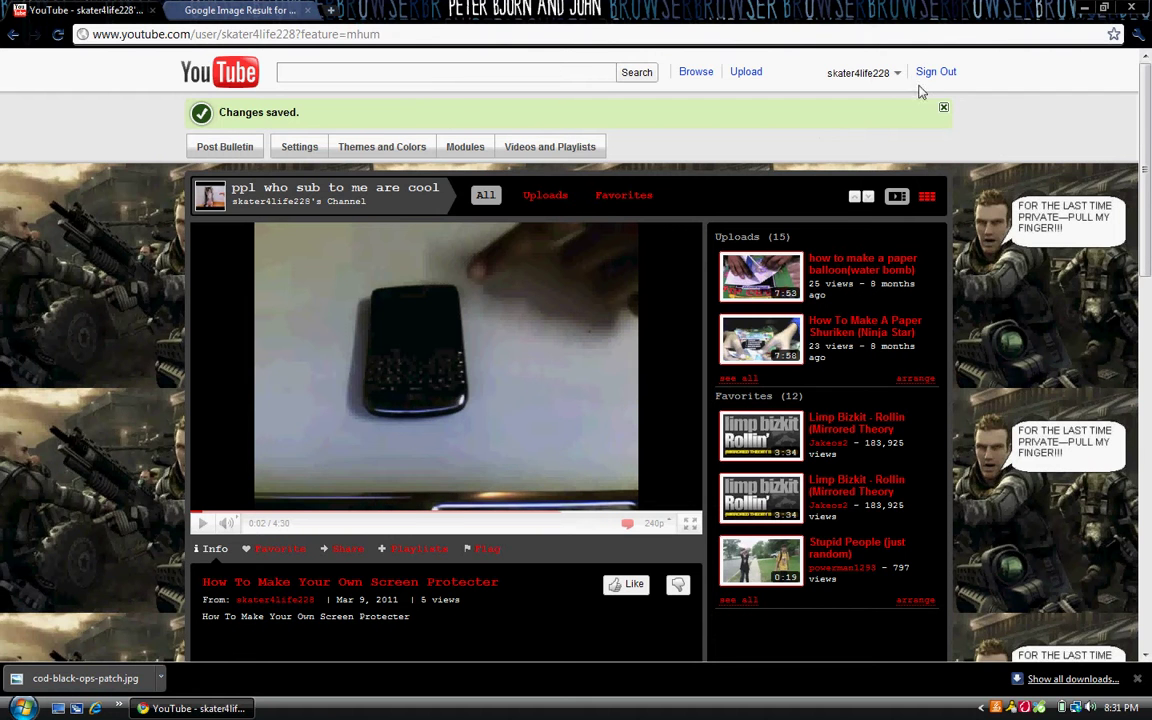
pyautogui.click(943, 112)
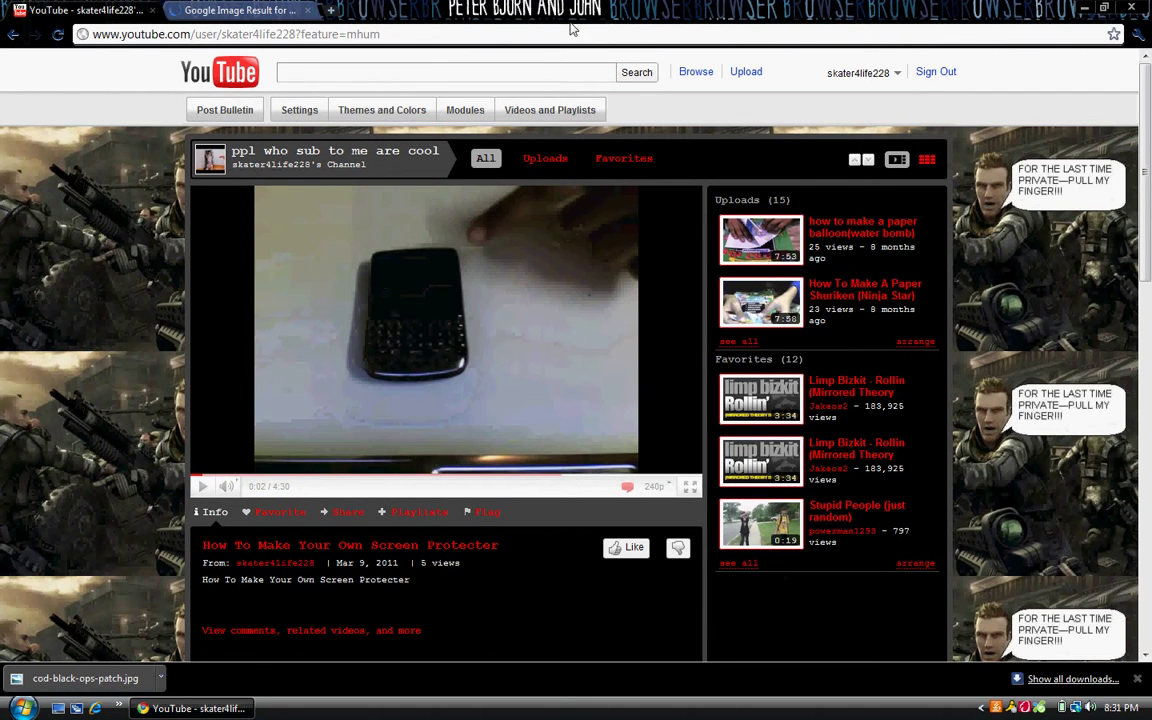
# Show the advanced options of the channel's 8-bit 8 theme.
pyautogui.click(390, 112)
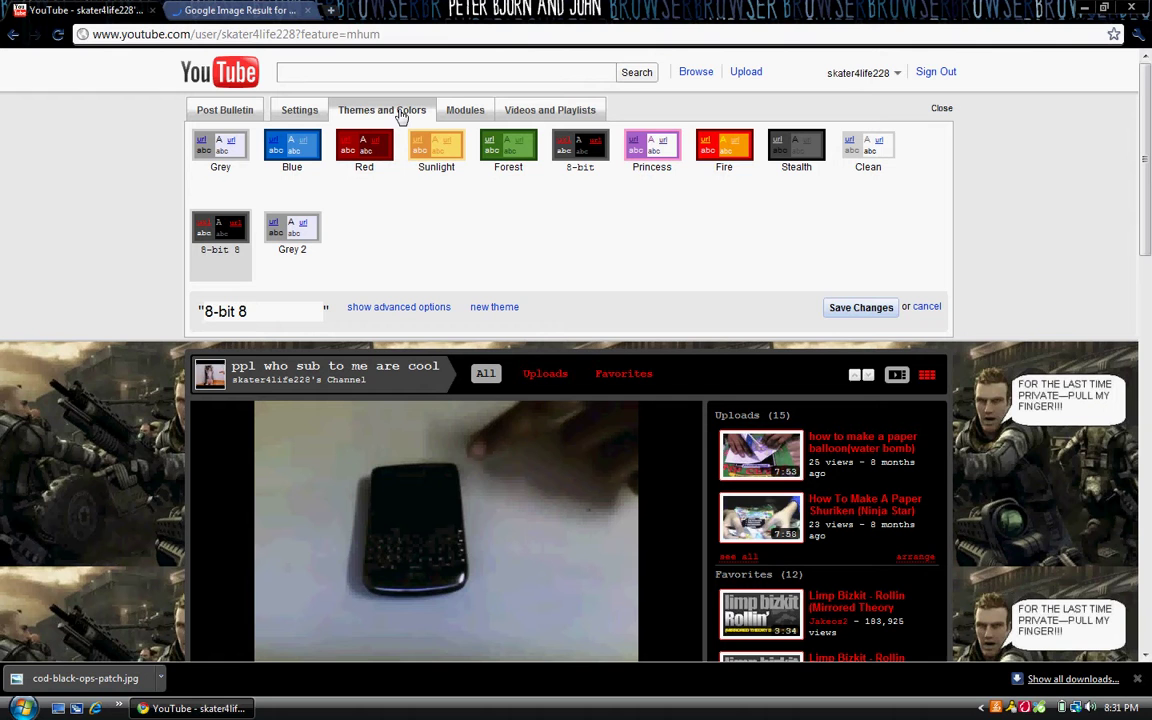
pyautogui.click(428, 309)
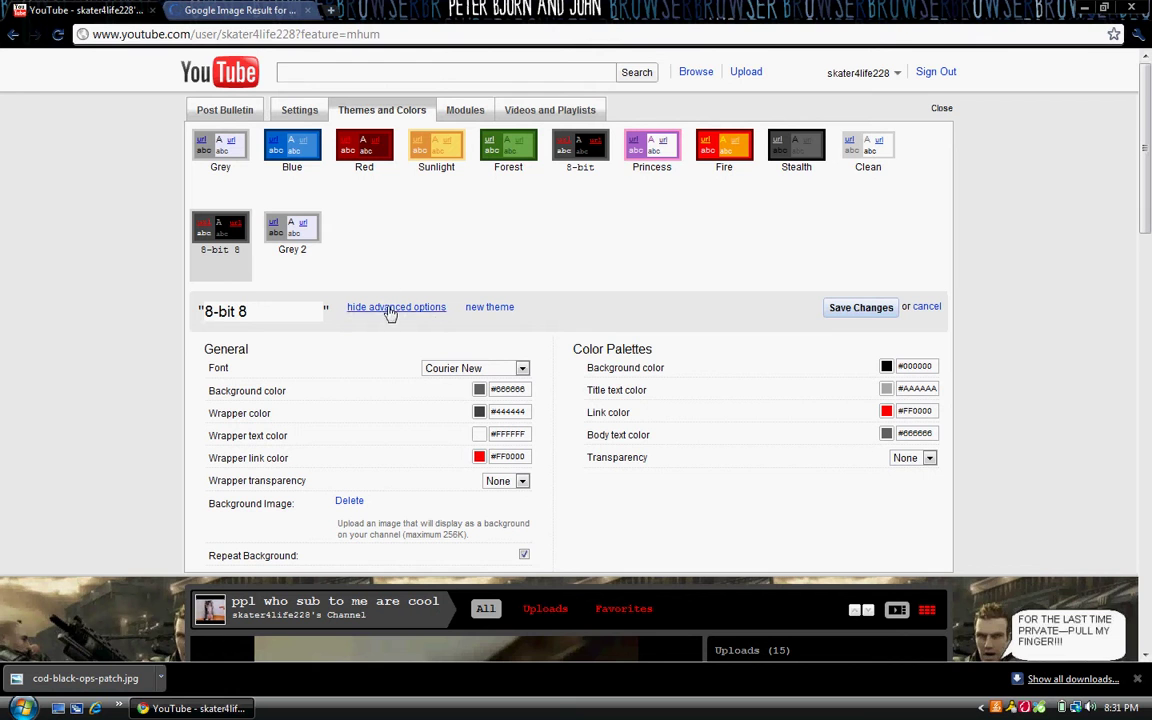
pyautogui.click(398, 118)
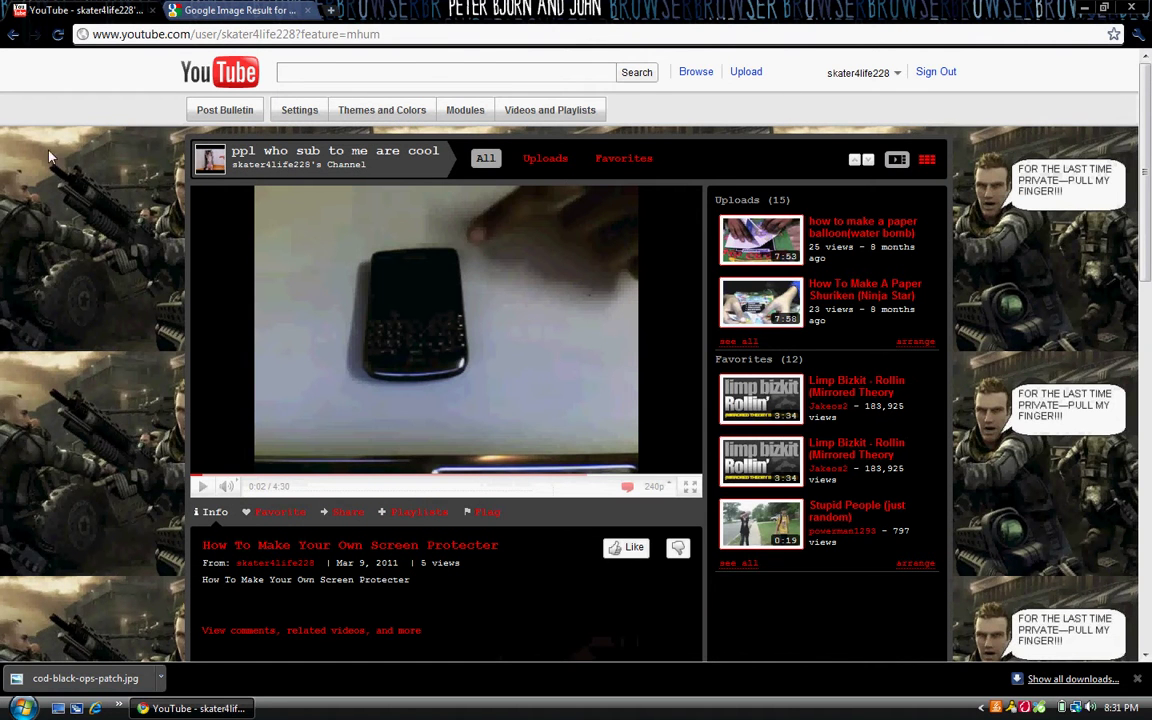
pyautogui.click(367, 112)
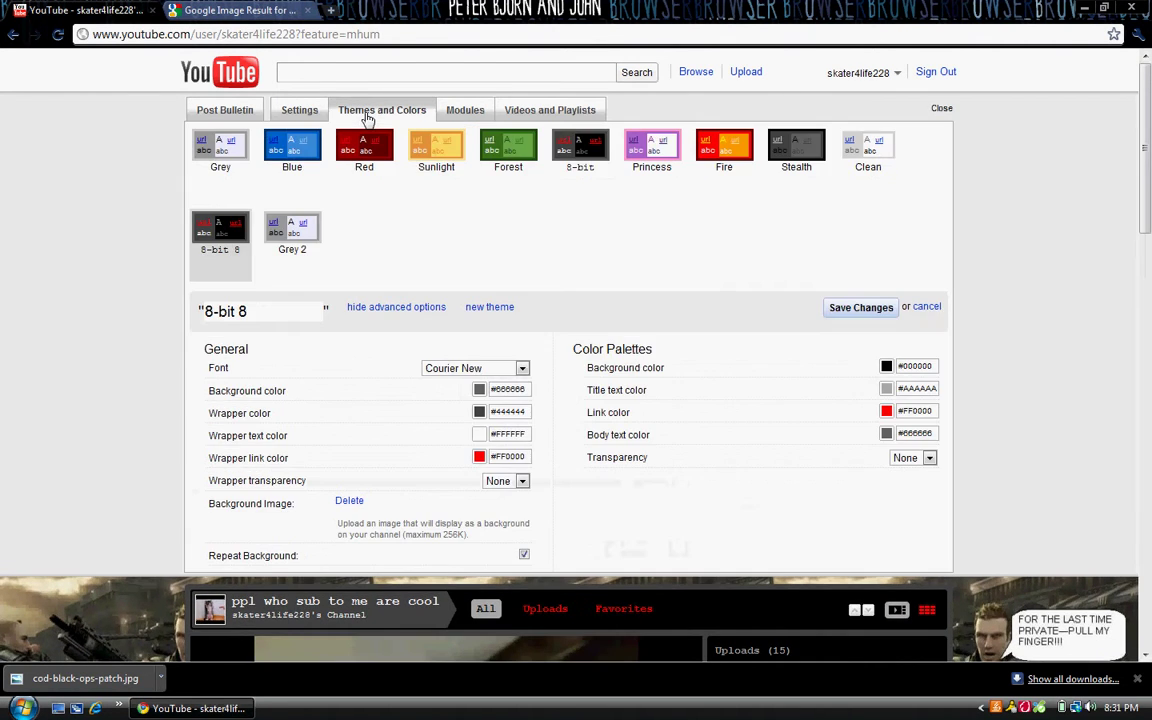
pyautogui.click(398, 309)
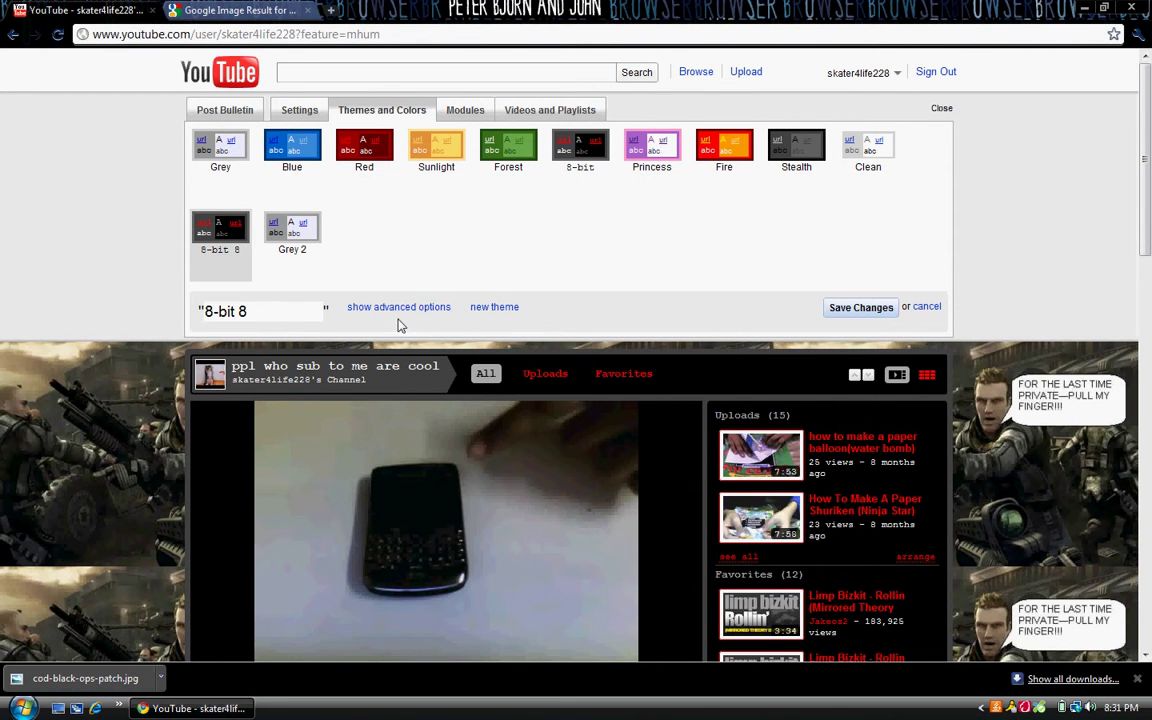
pyautogui.click(400, 308)
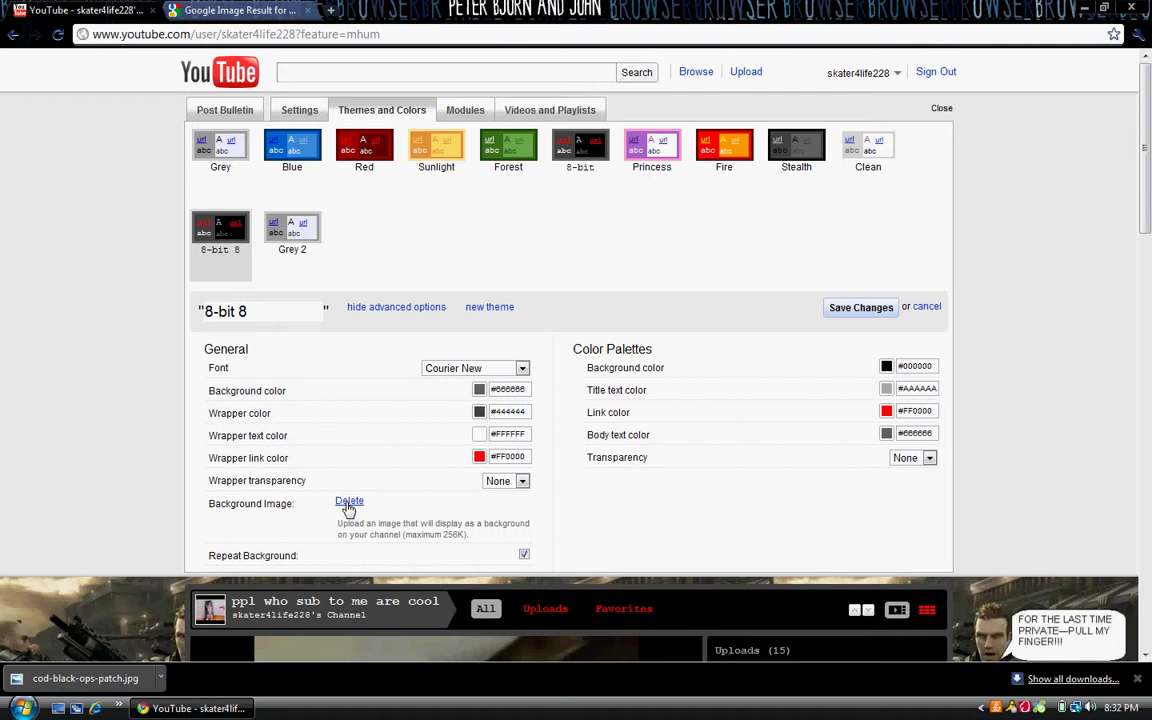
# Delete the theme's current background image and check the channel page without it.
pyautogui.scroll(-4, 240, 495)
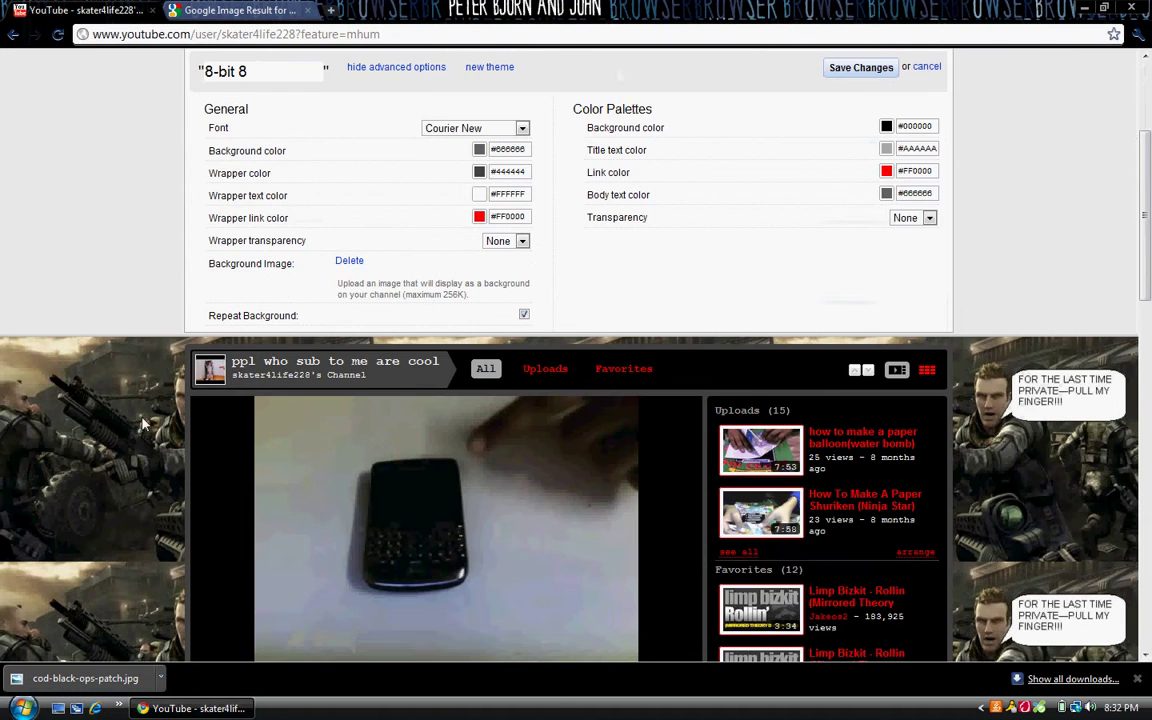
pyautogui.scroll(-1, 703, 476)
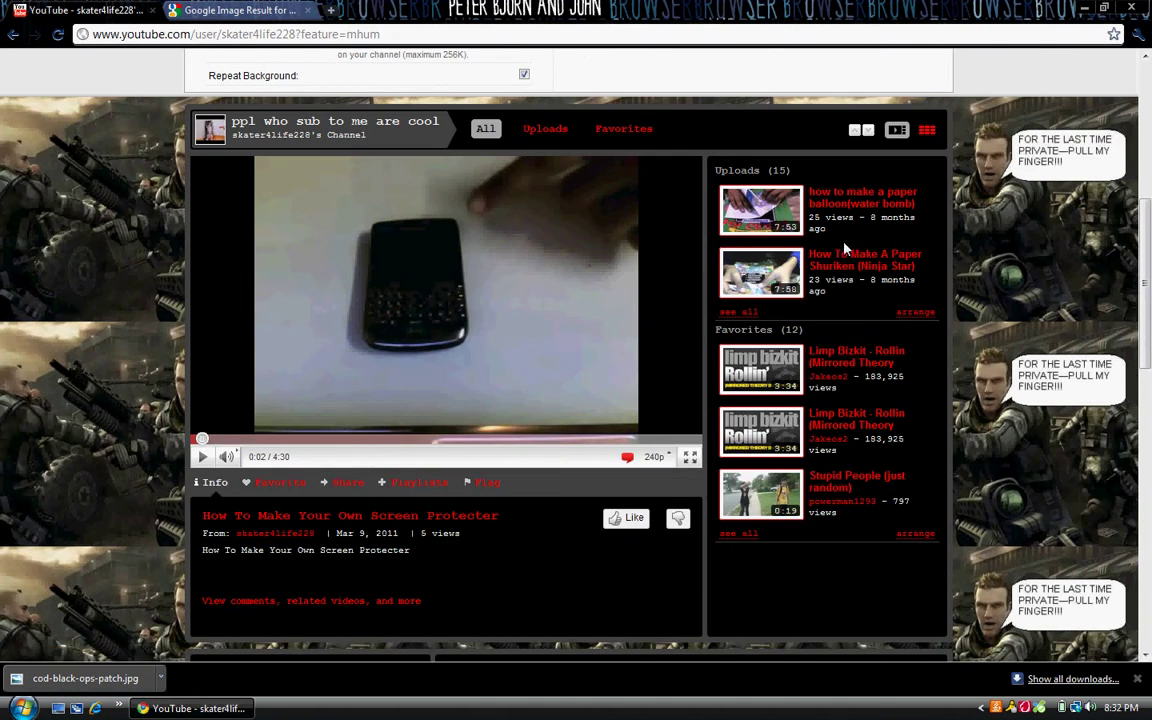
pyautogui.scroll(5, 600, 360)
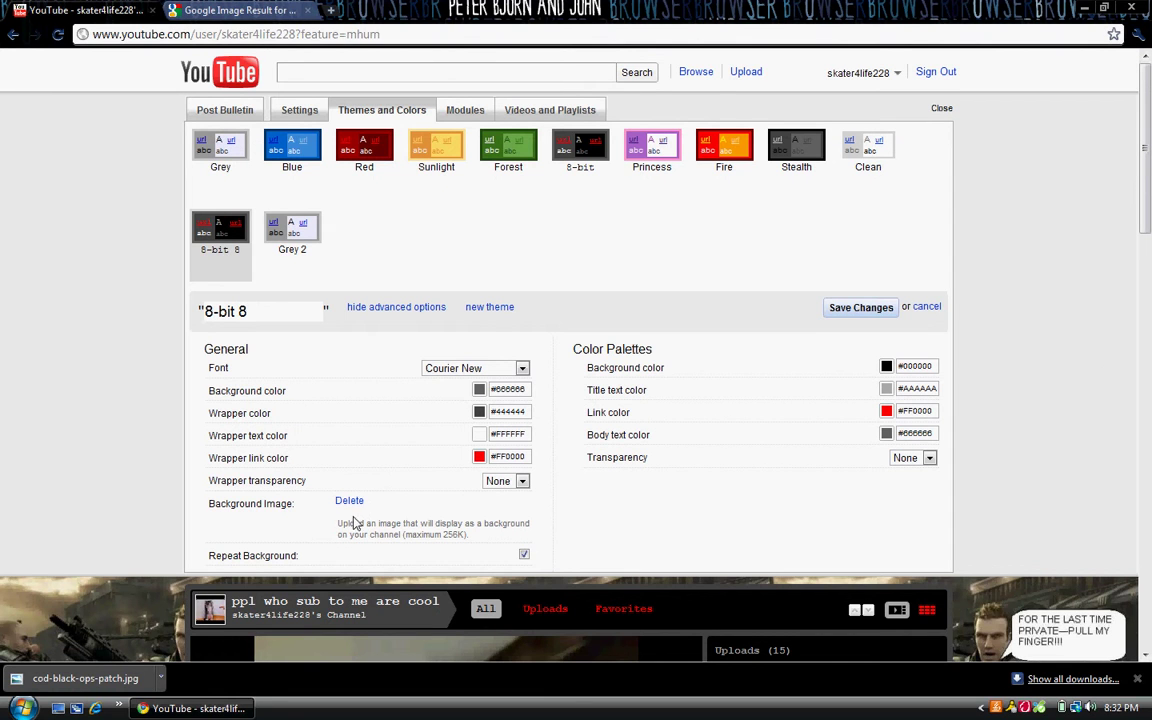
pyautogui.click(349, 502)
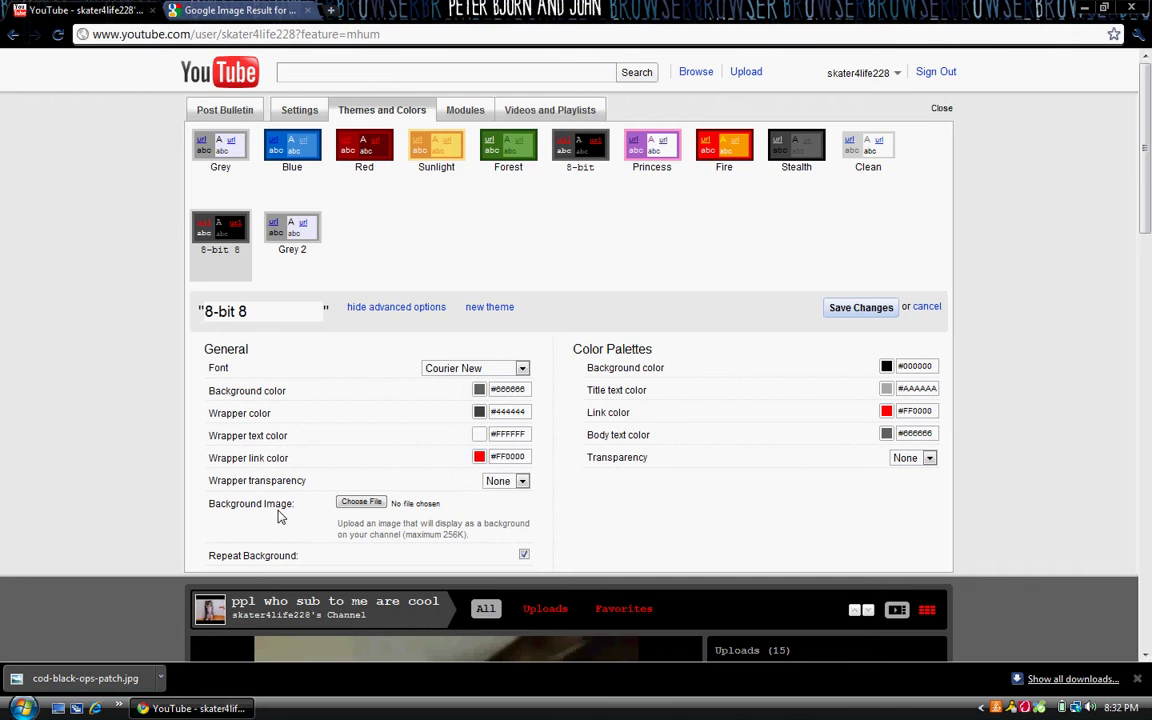
pyautogui.scroll(-10, 332, 471)
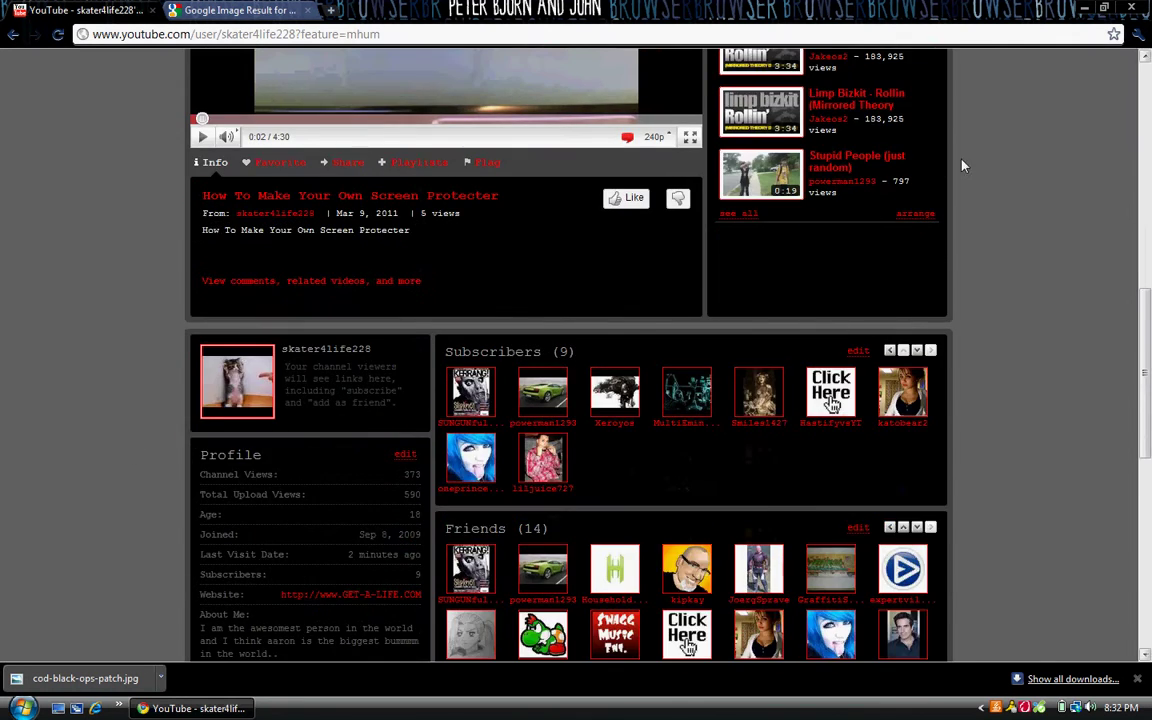
pyautogui.scroll(10, 322, 382)
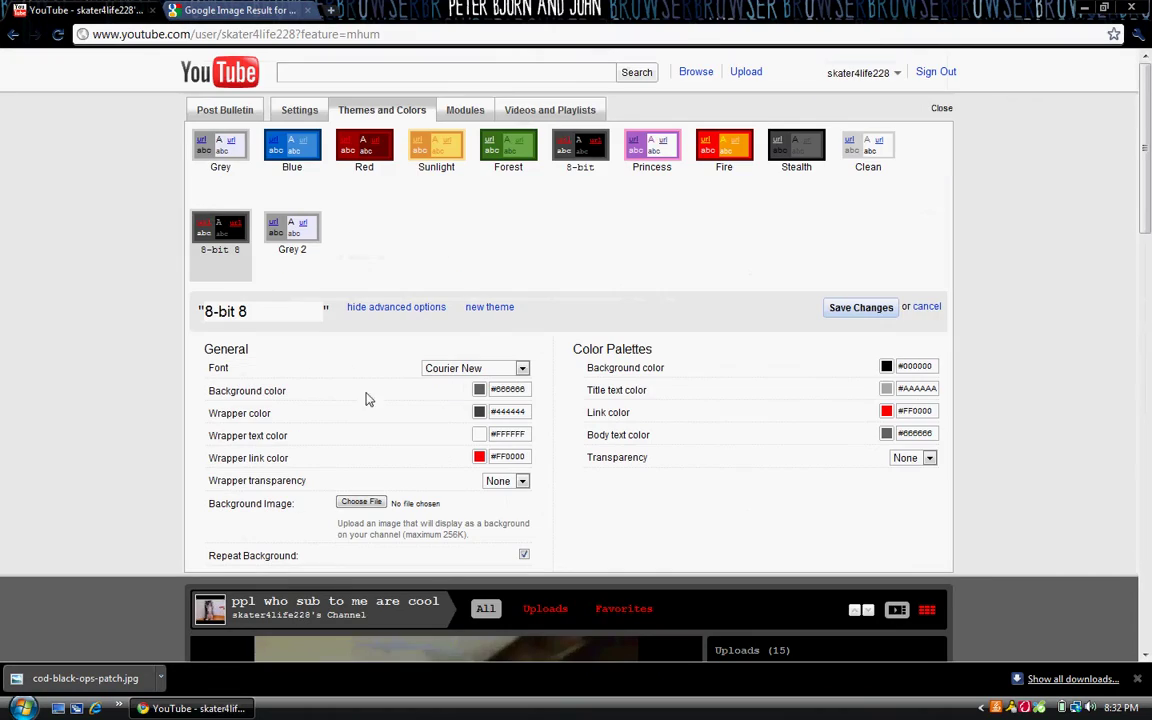
# Find cod-black-ops-patch in Downloads by searching "cod", upload it as the repeating background image and save the theme changes.
pyautogui.click(345, 507)
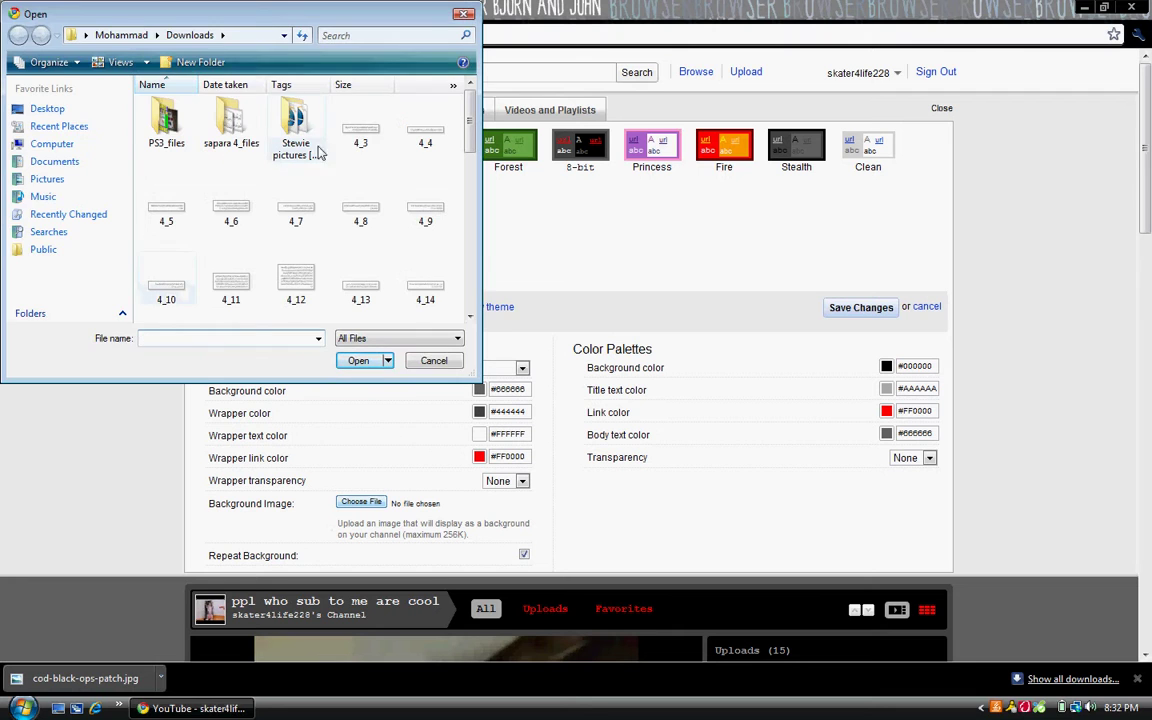
pyautogui.click(354, 35)
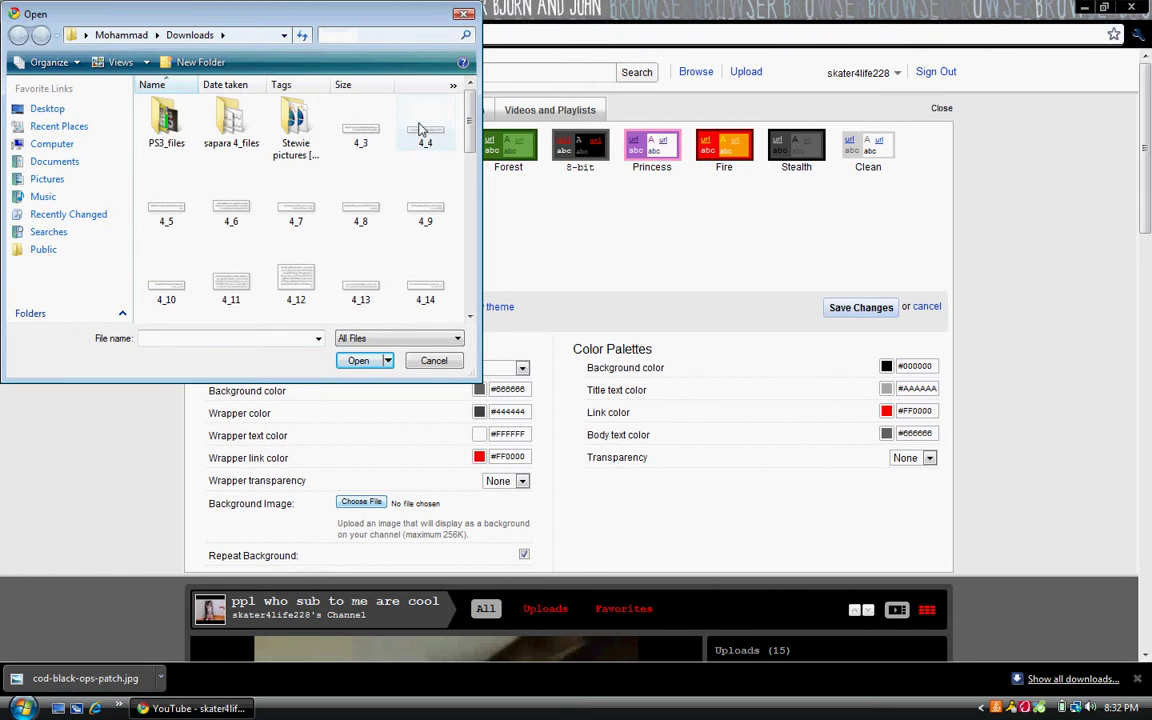
pyautogui.write('cod')
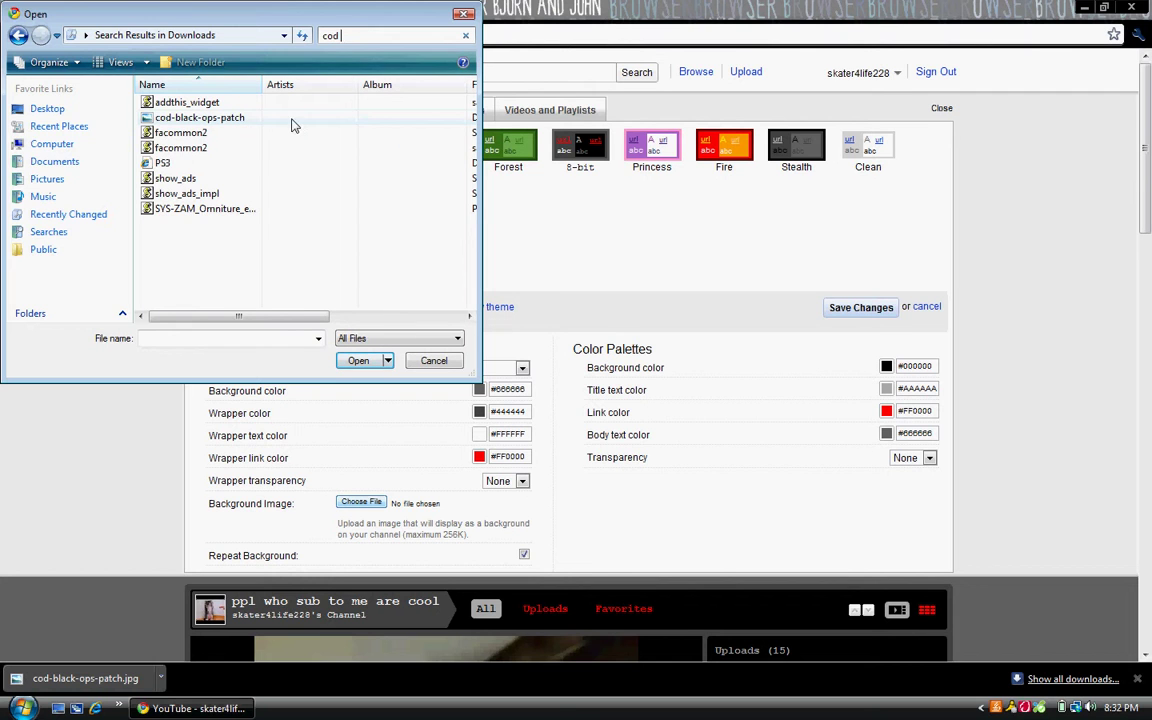
pyautogui.doubleClick(240, 118)
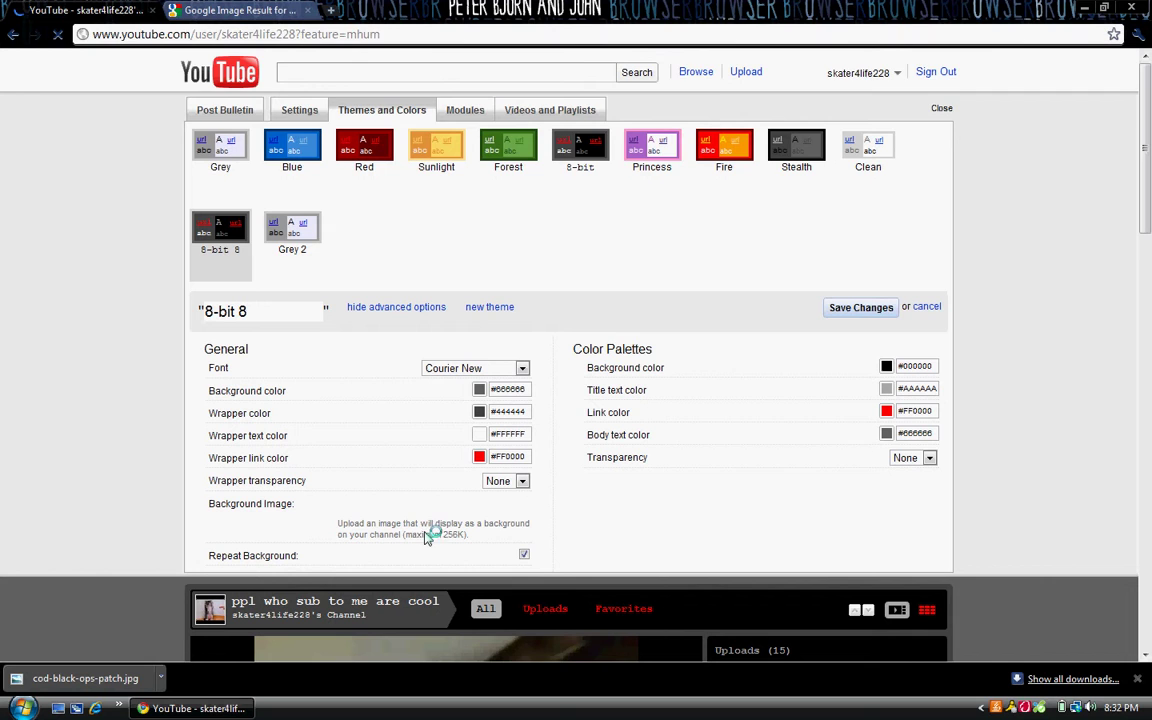
pyautogui.scroll(-5, 436, 507)
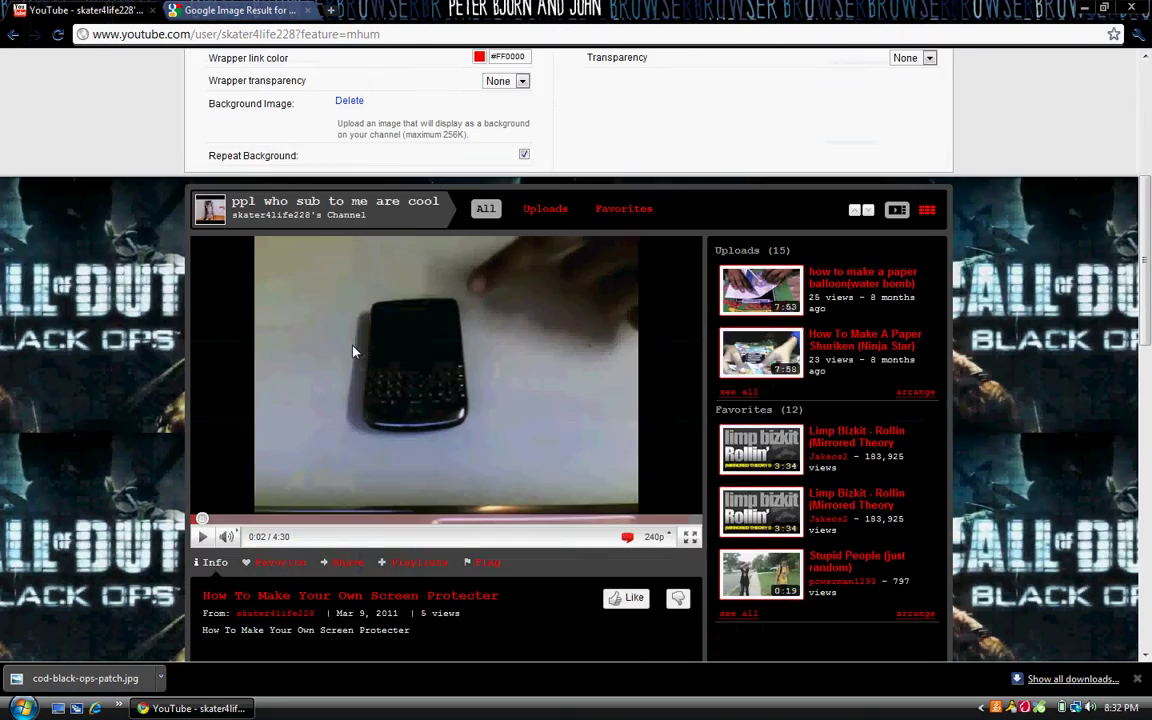
pyautogui.scroll(-10, 350, 347)
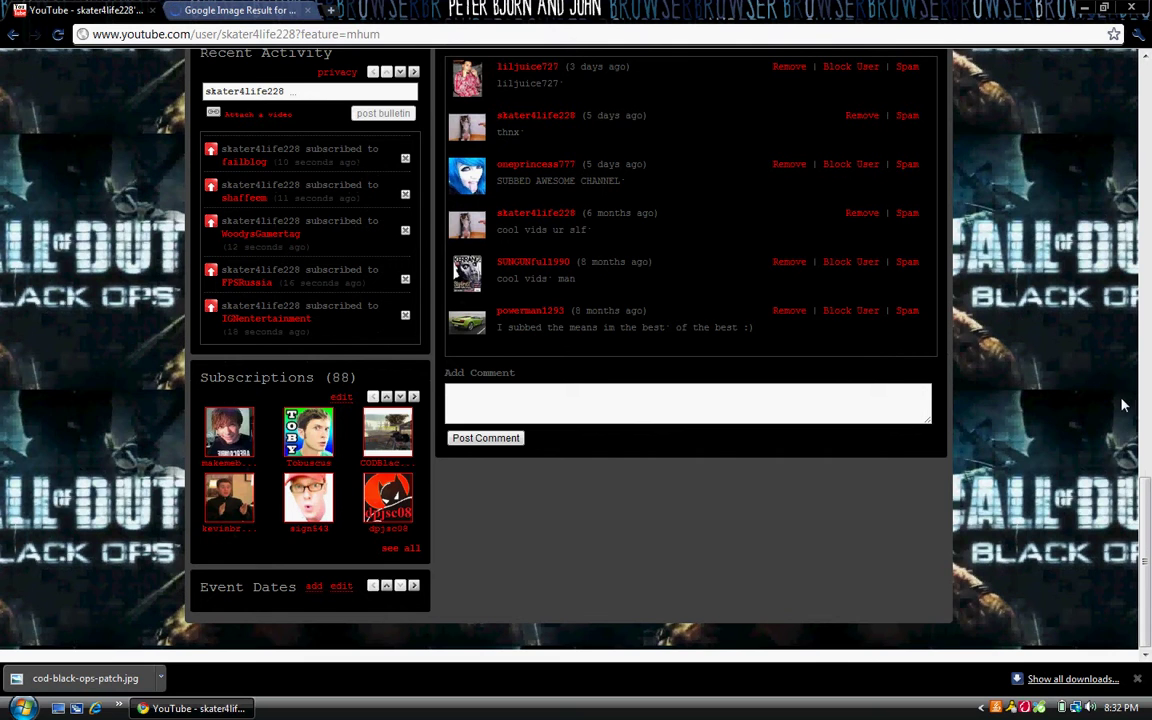
pyautogui.scroll(15, 250, 388)
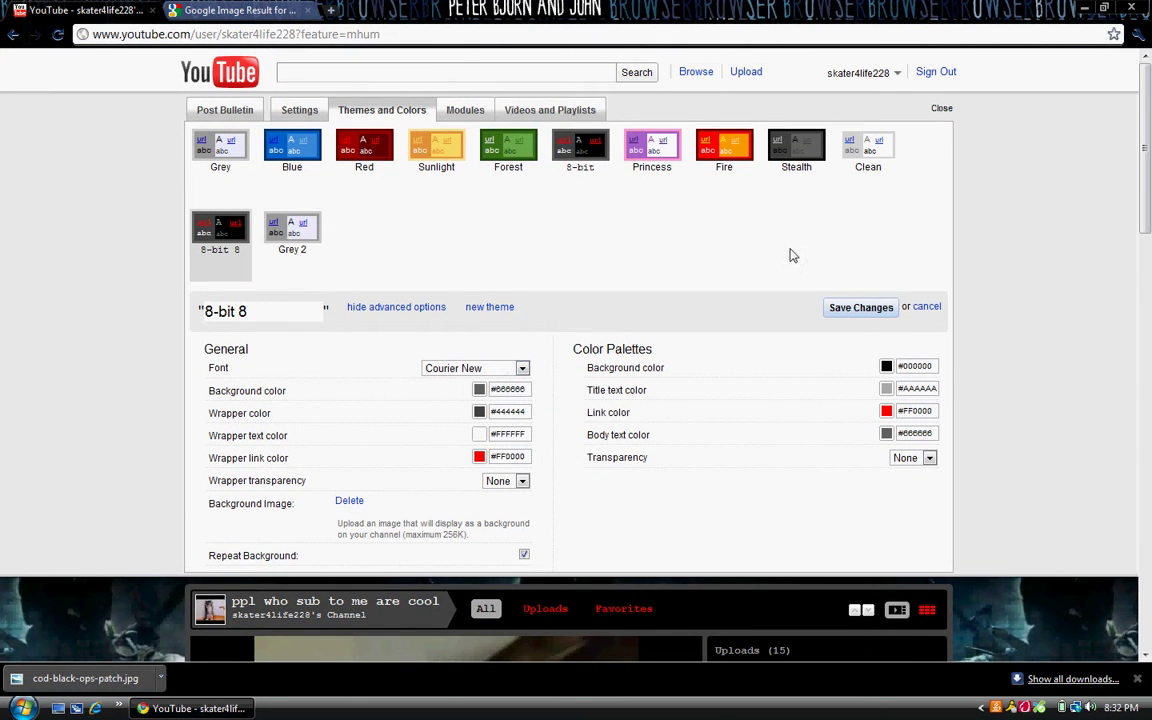
pyautogui.click(853, 312)
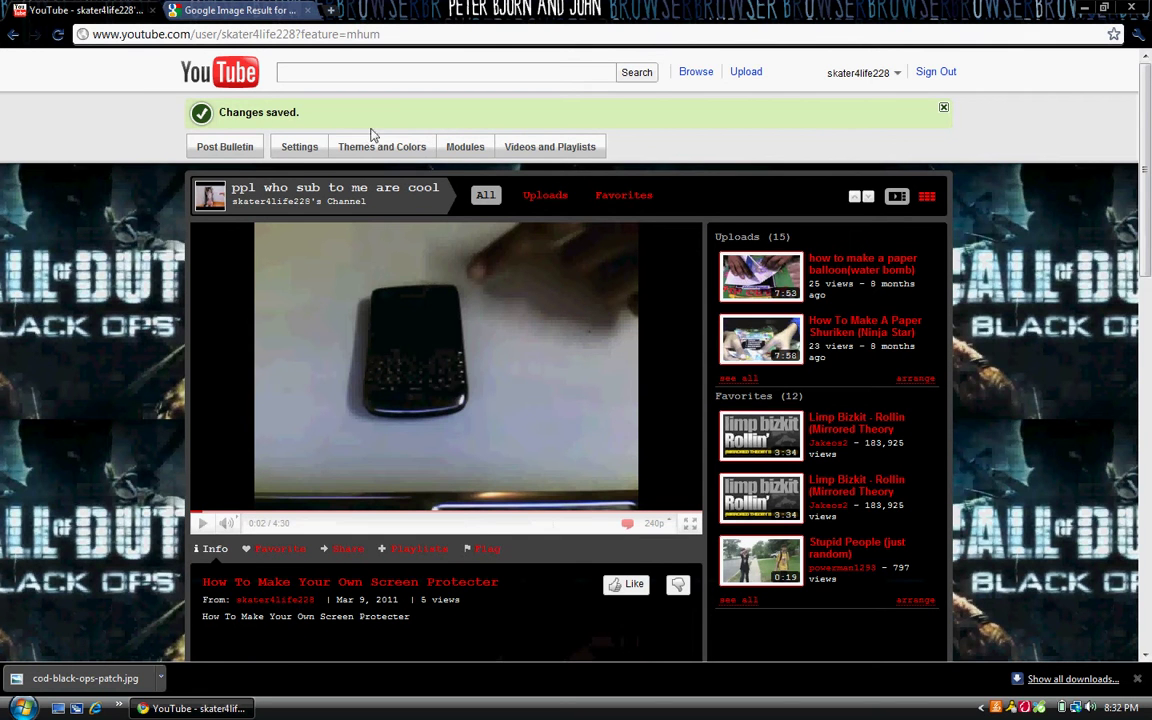
# Reopen the theme settings and rename the 8-bit 8 theme to 8-bit 10.
pyautogui.click(305, 147)
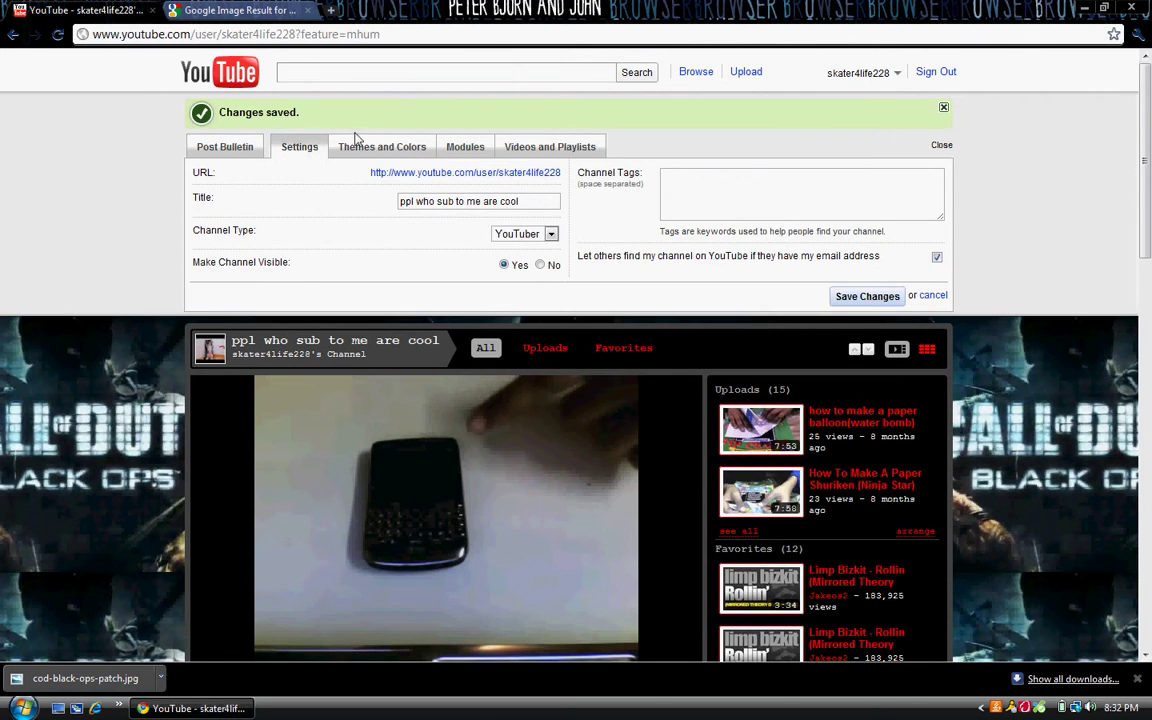
pyautogui.click(362, 148)
pyautogui.click(408, 344)
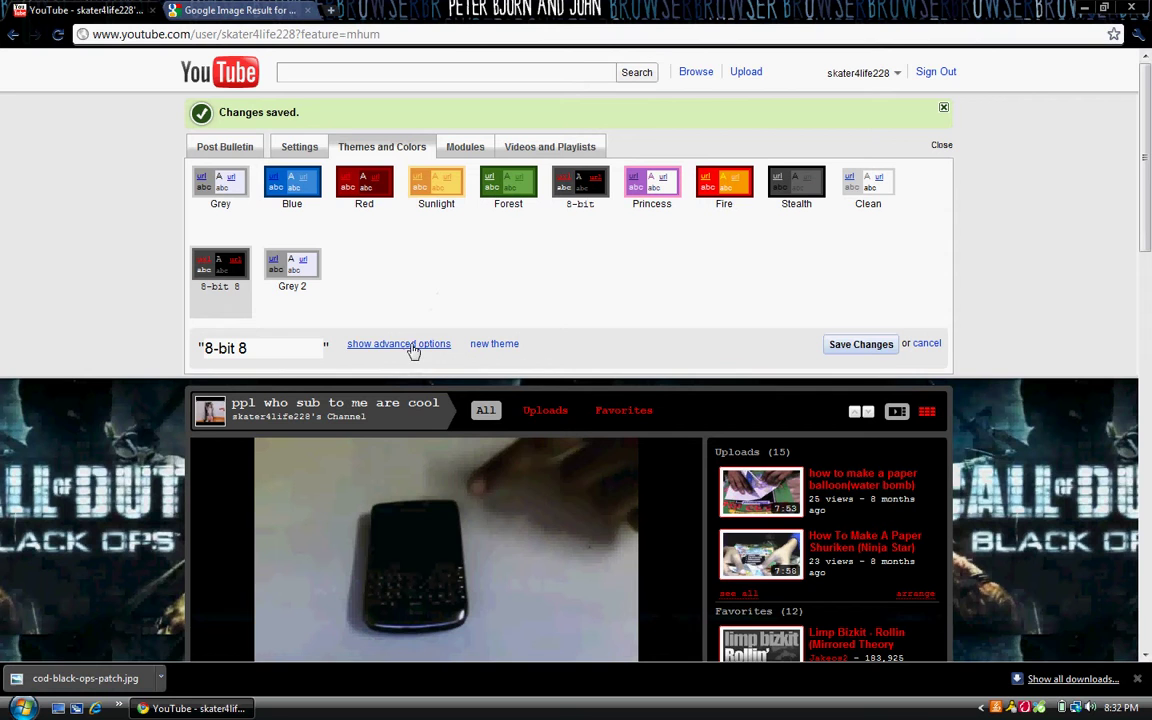
pyautogui.click(265, 352)
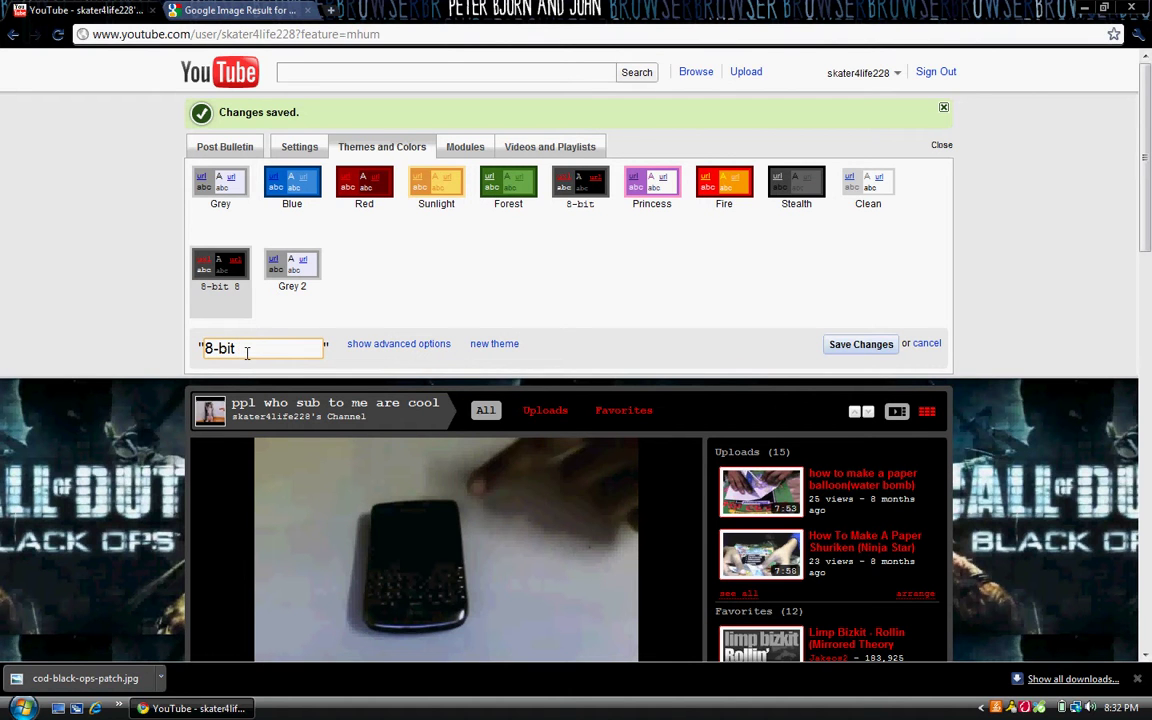
pyautogui.write('10')
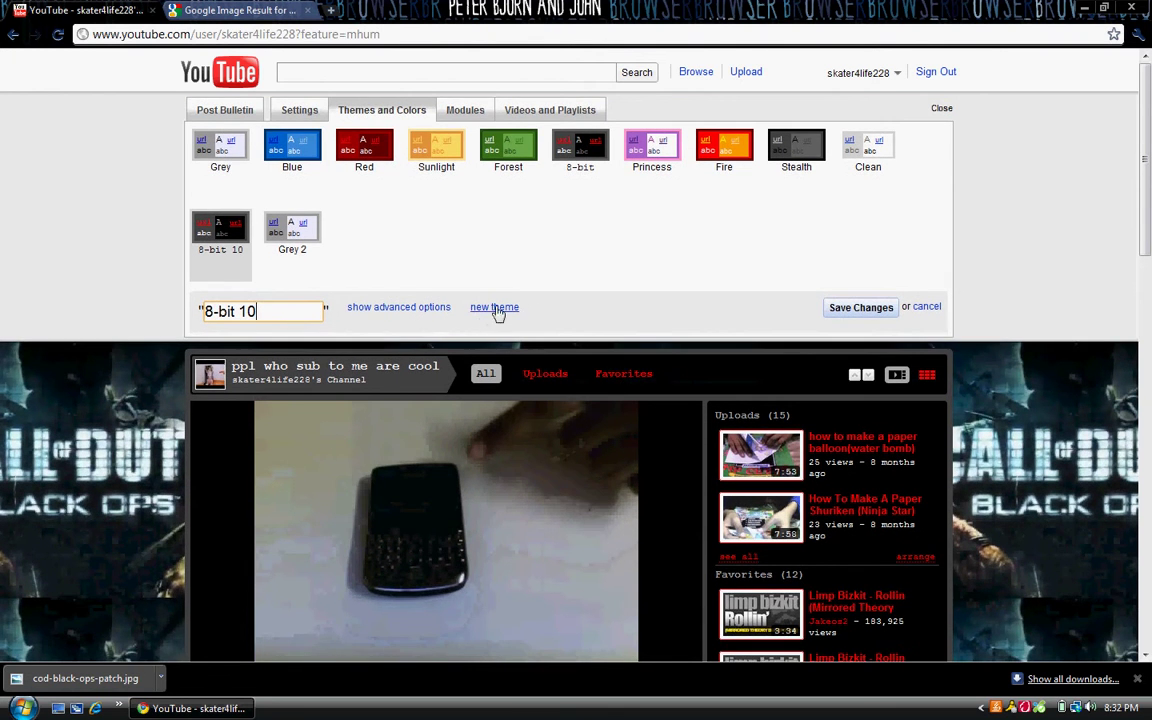
# Look over the channel's new background and change the theme name to 10-bit 10.
pyautogui.scroll(-2, 575, 320)
pyautogui.scroll(-9, 585, 345)
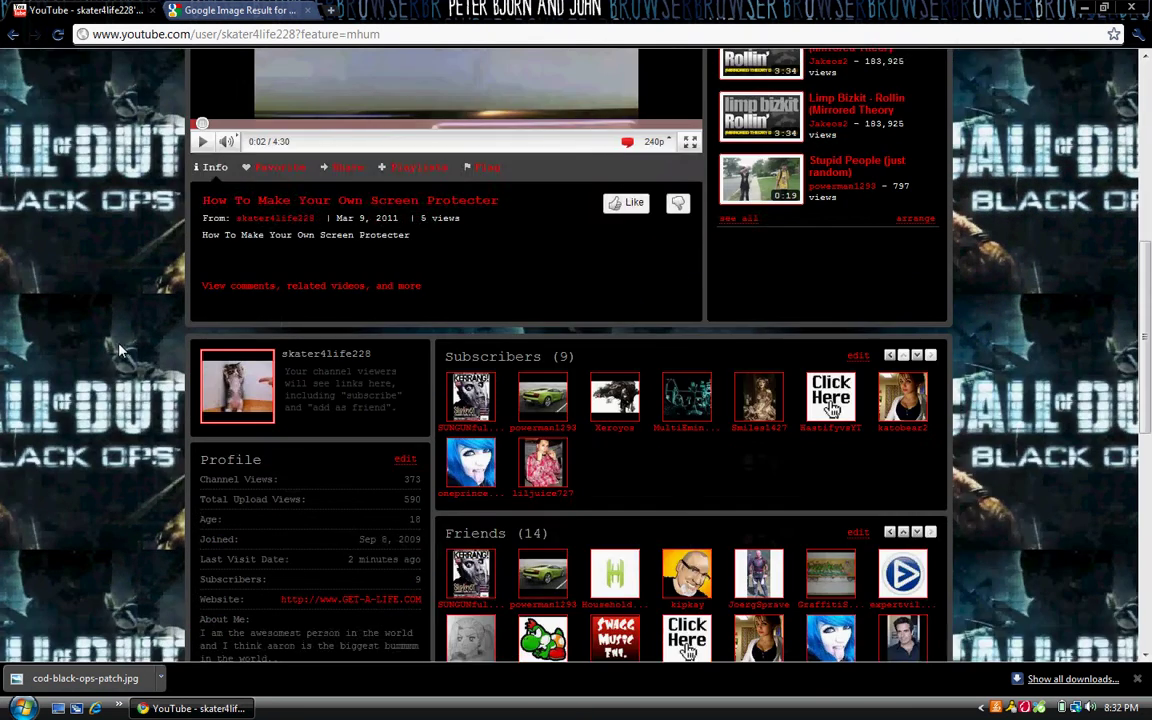
pyautogui.scroll(11, 104, 405)
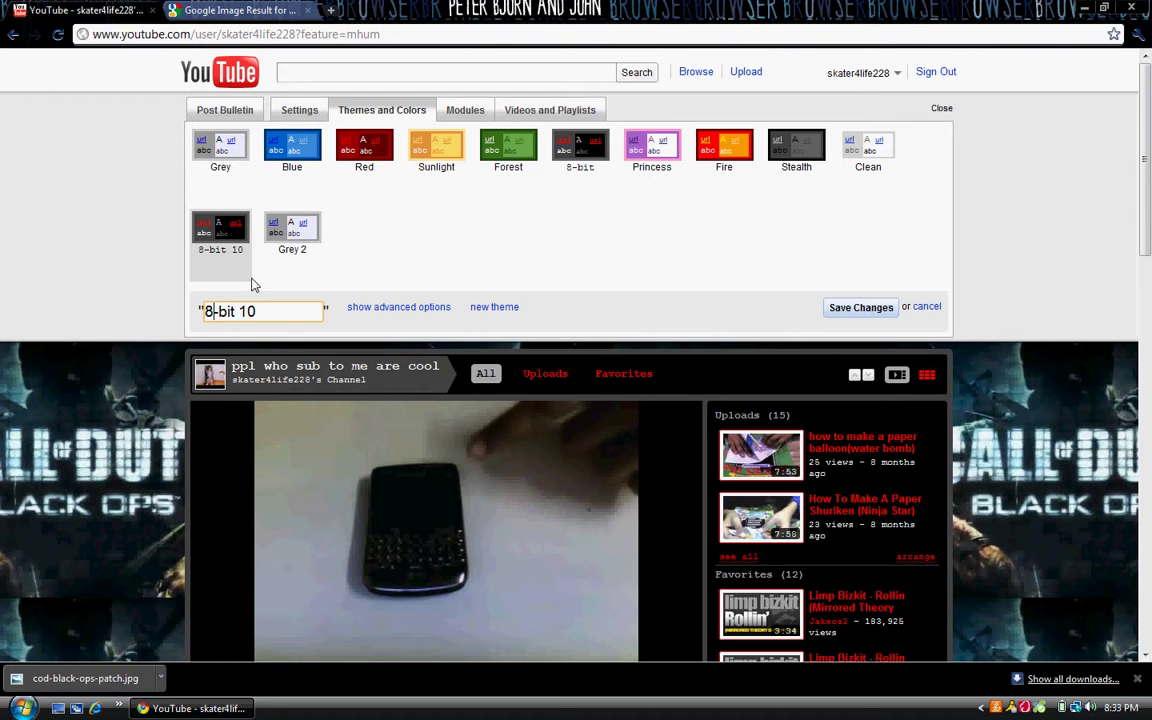
pyautogui.press('BackSpace')
pyautogui.write('10')
pyautogui.scroll(-3, 210, 337)
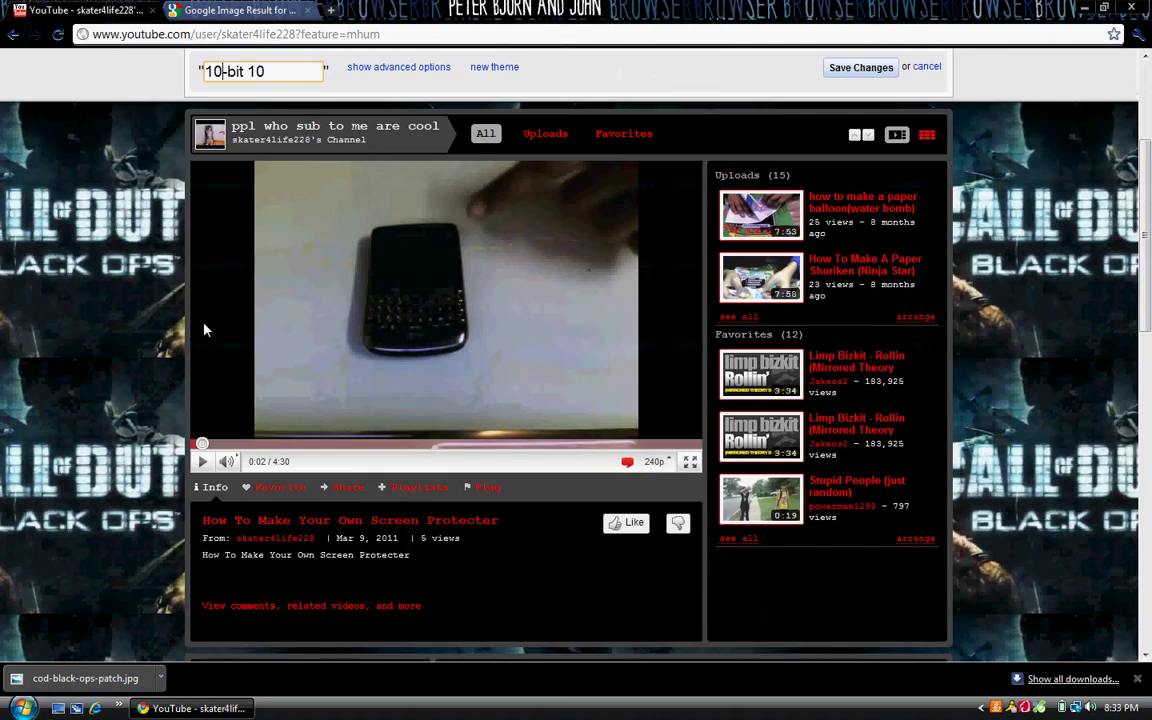
pyautogui.scroll(3, 203, 327)
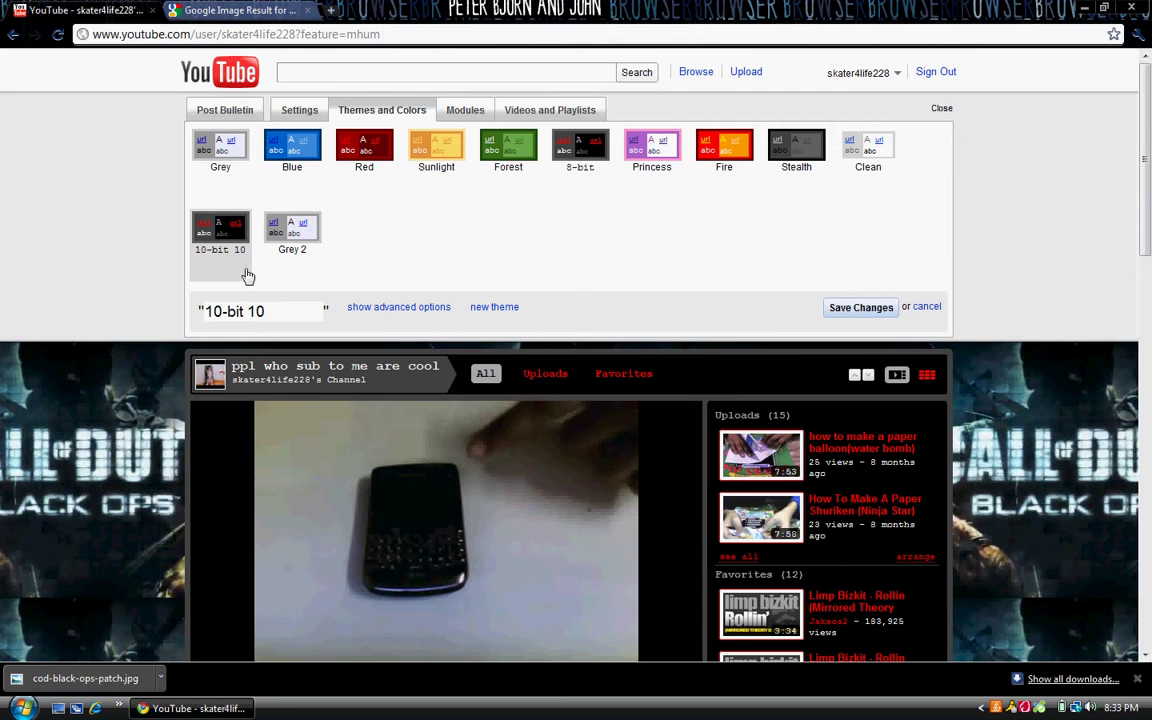
pyautogui.scroll(-5, 255, 345)
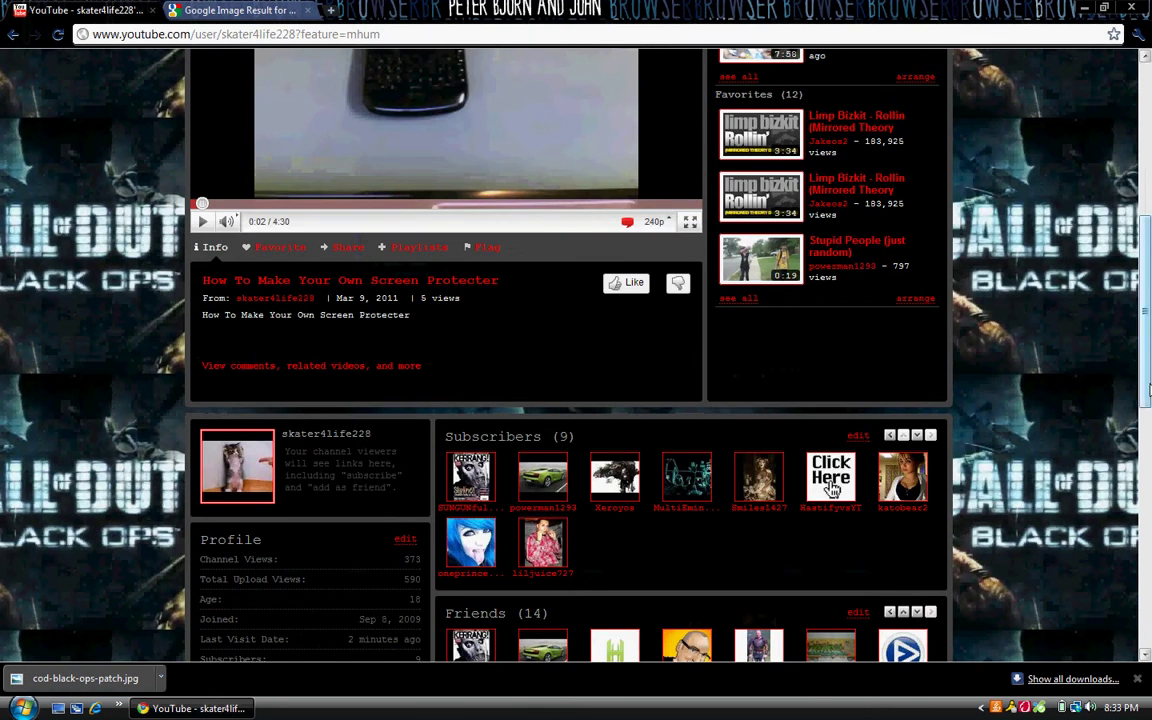
# Save the 10-bit 10 theme changes on the channel page and dismiss the confirmation.
pyautogui.scroll(5, 940, 400)
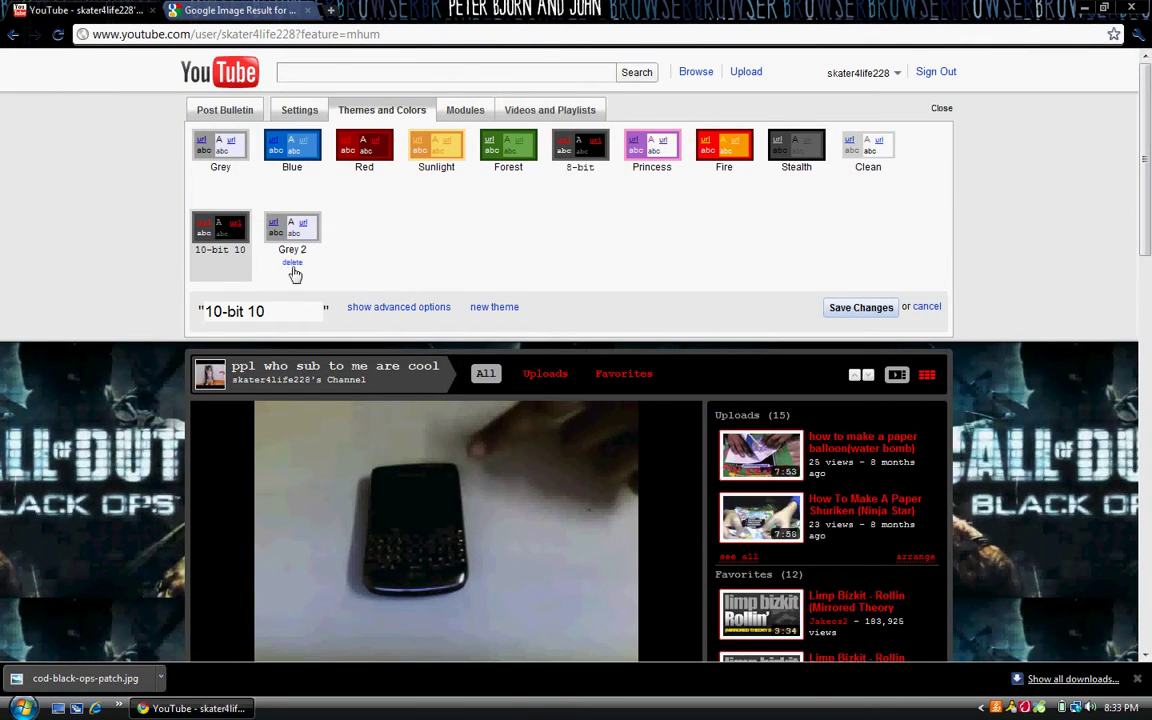
pyautogui.click(884, 308)
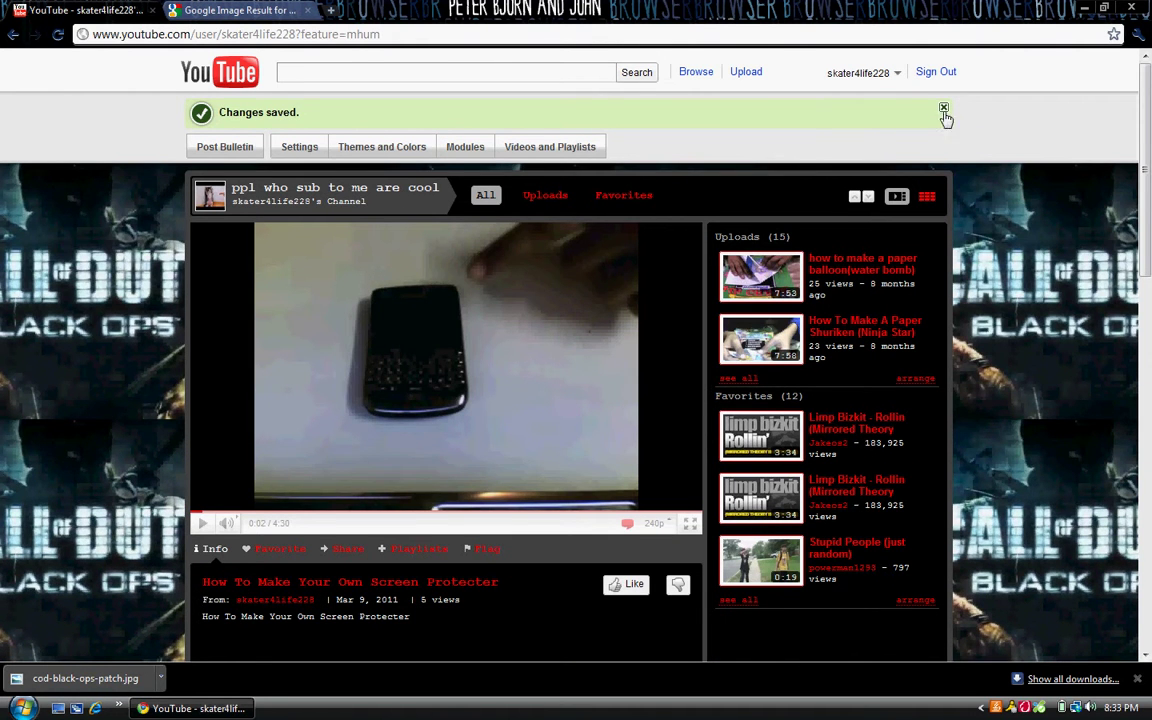
pyautogui.click(944, 110)
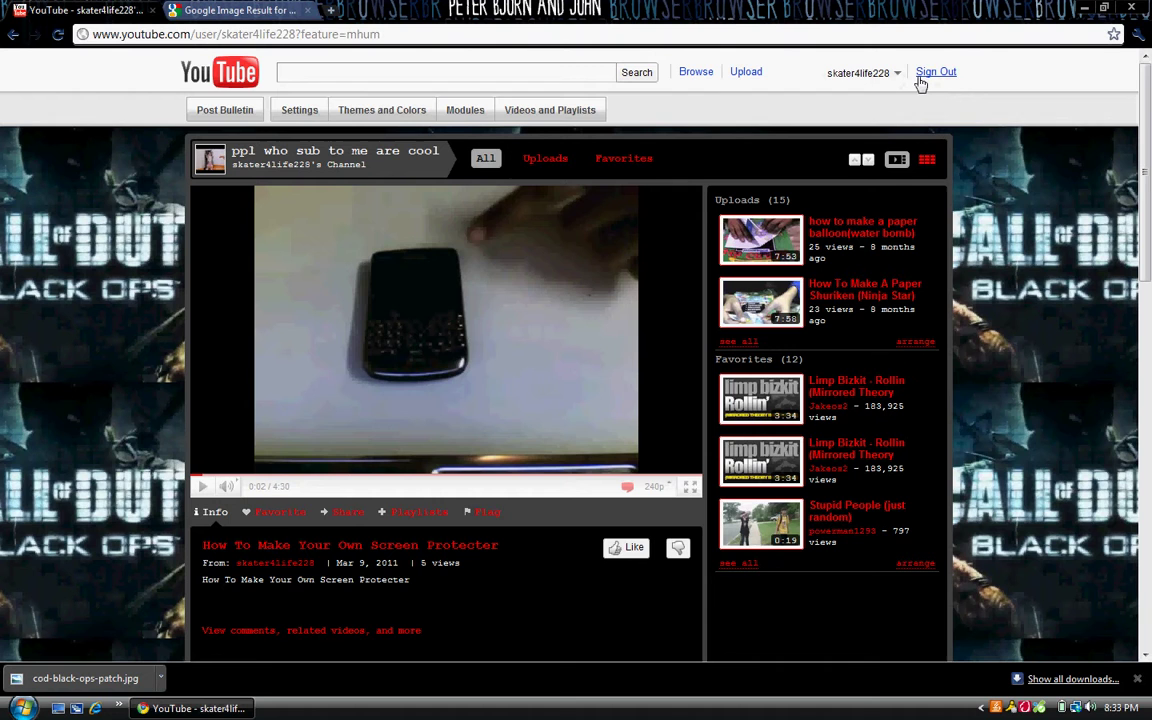
# Sign out of the account and sign back in with the account's username and password.
pyautogui.click(921, 77)
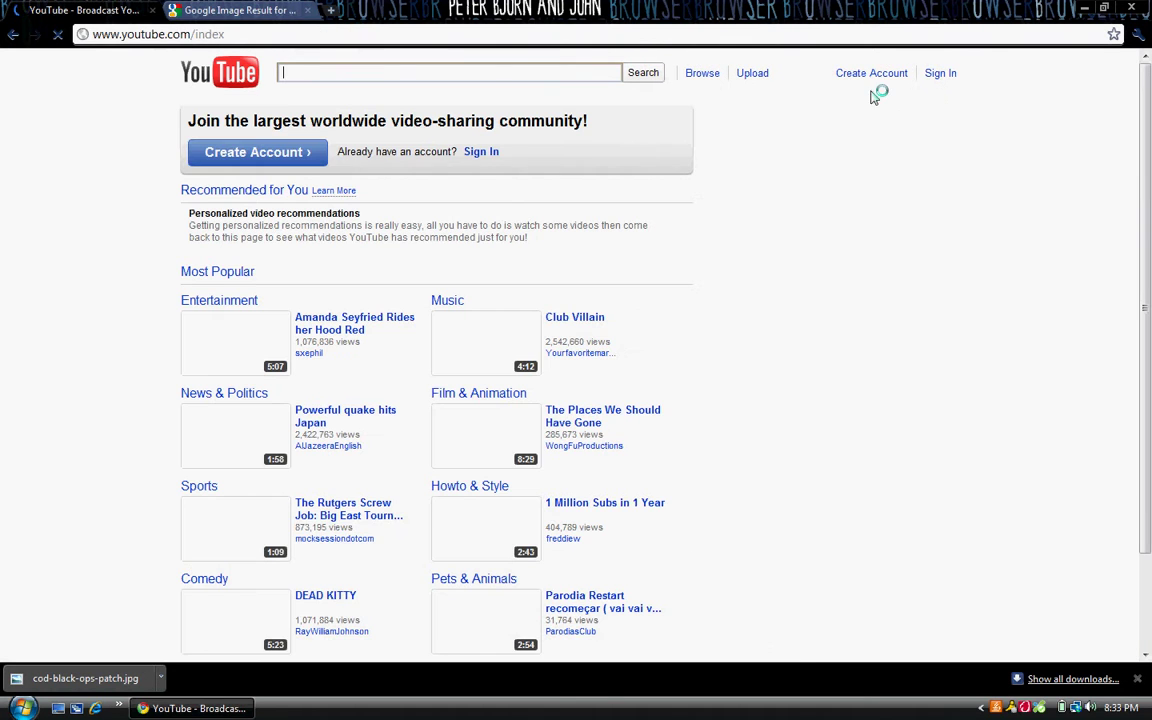
pyautogui.click(938, 78)
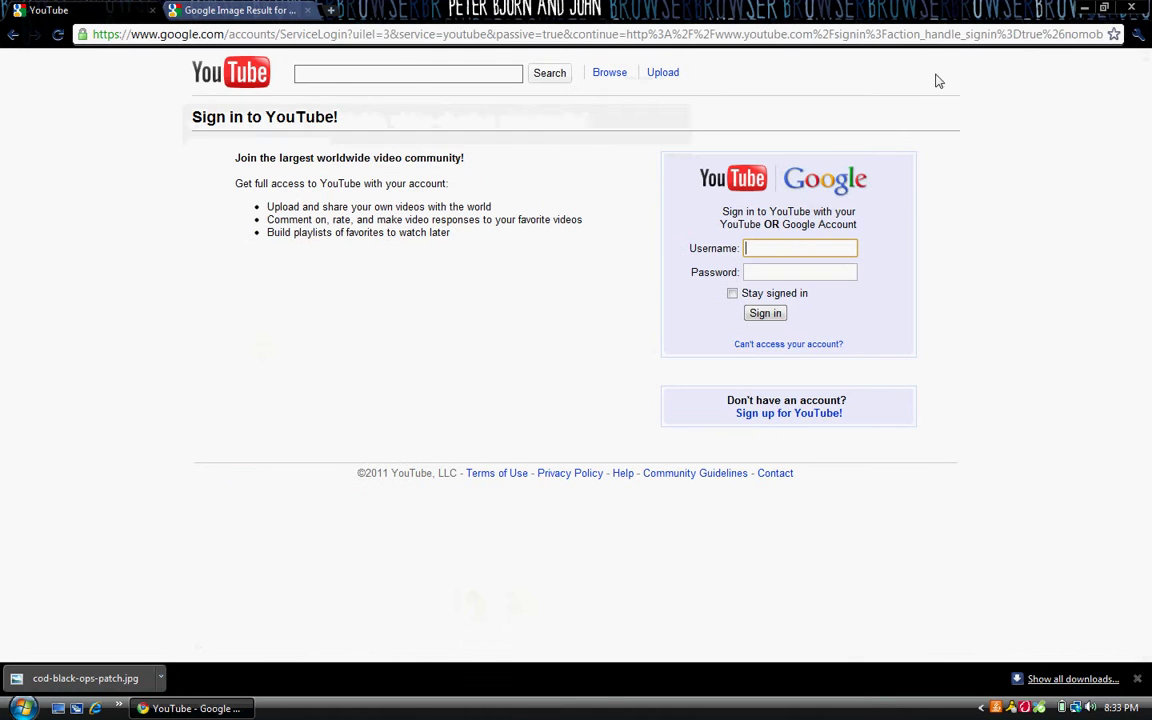
pyautogui.write('s')
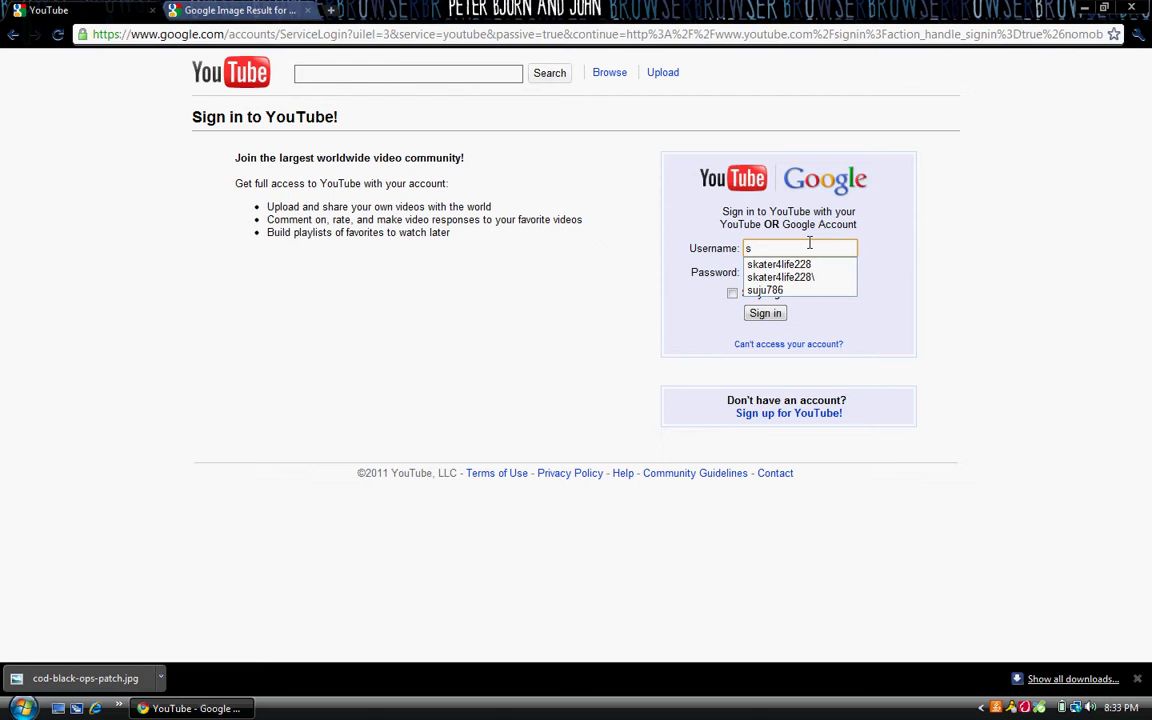
pyautogui.press('Down')
pyautogui.press('Return')
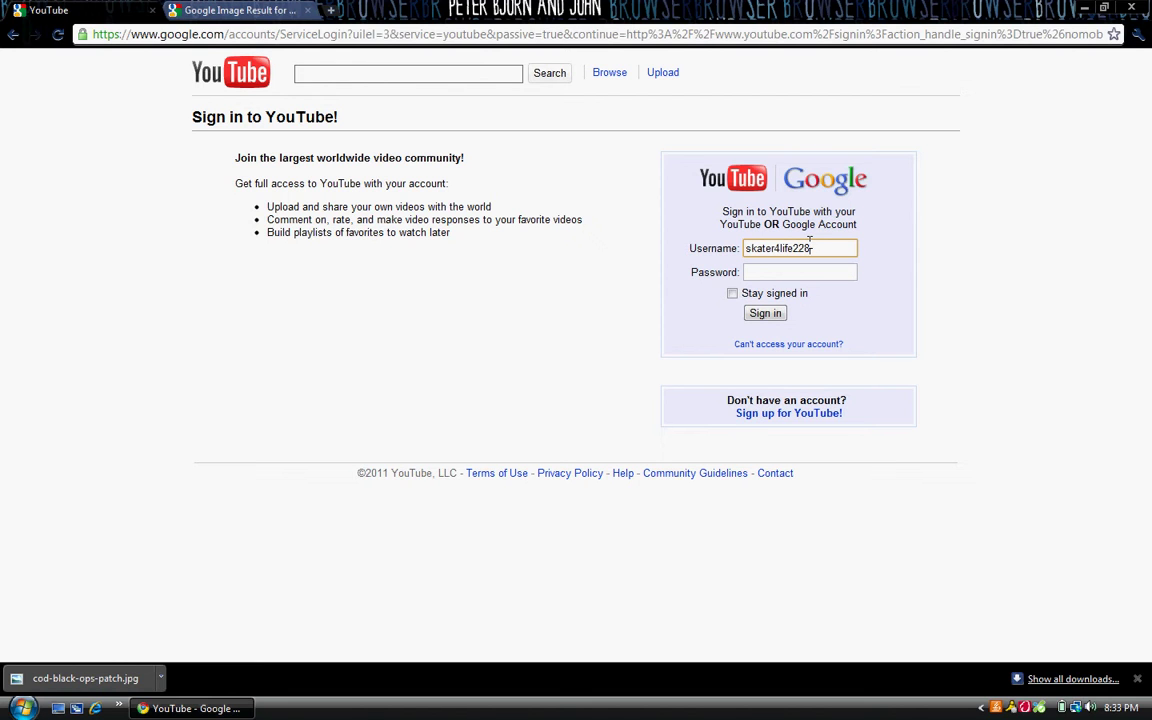
pyautogui.press('Tab')
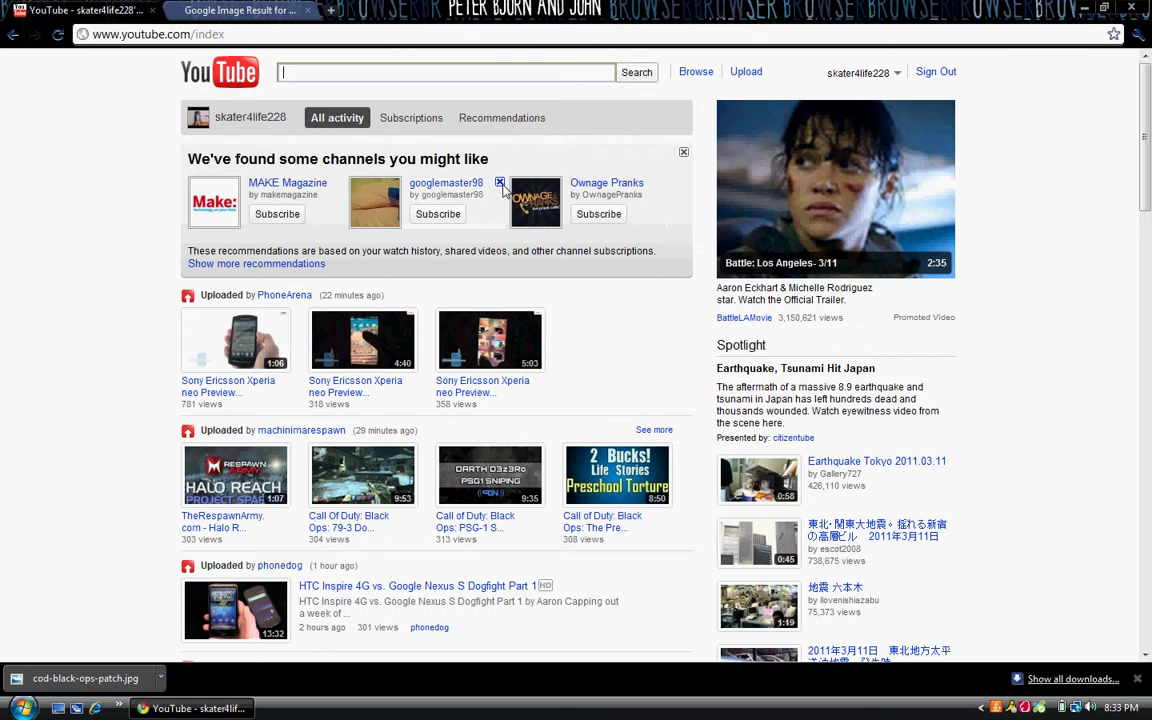
# Subscribe to all six recommended channels: MAKE Magazine, googlemaster98, Ownage Pranks, Rooster Teeth, CrackBerry.com and eAccessSolutions, expanding the recommendations and collapsing them again.
pyautogui.click(280, 216)
pyautogui.click(438, 214)
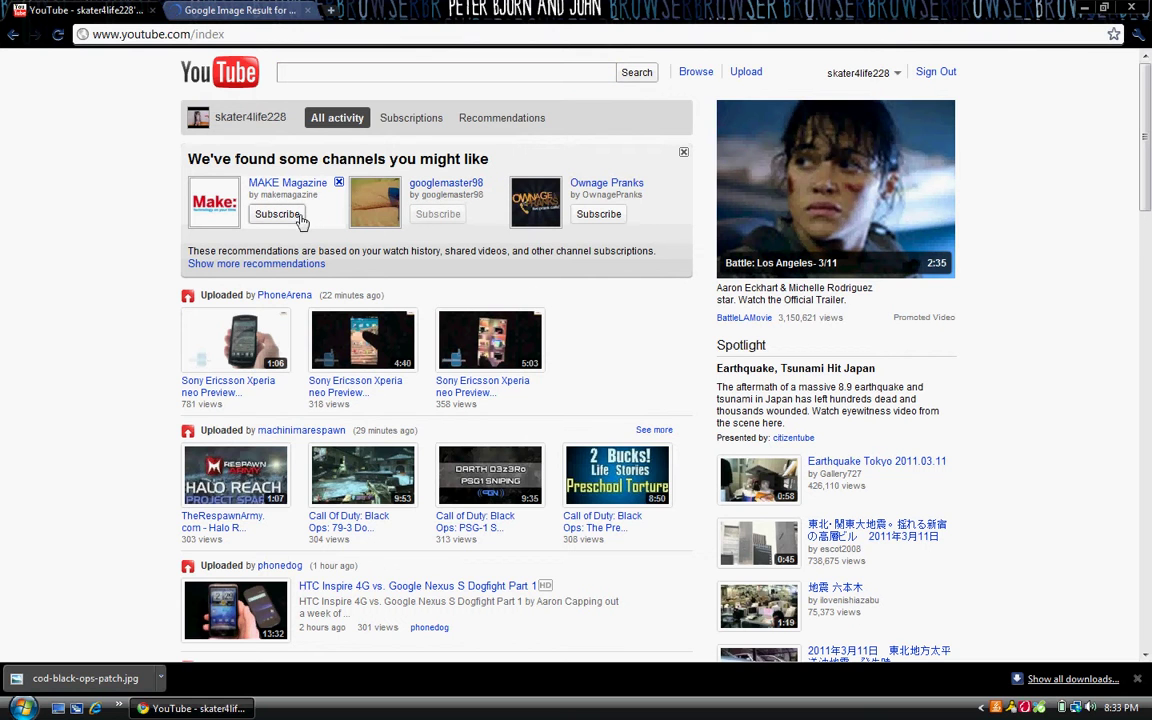
pyautogui.click(598, 214)
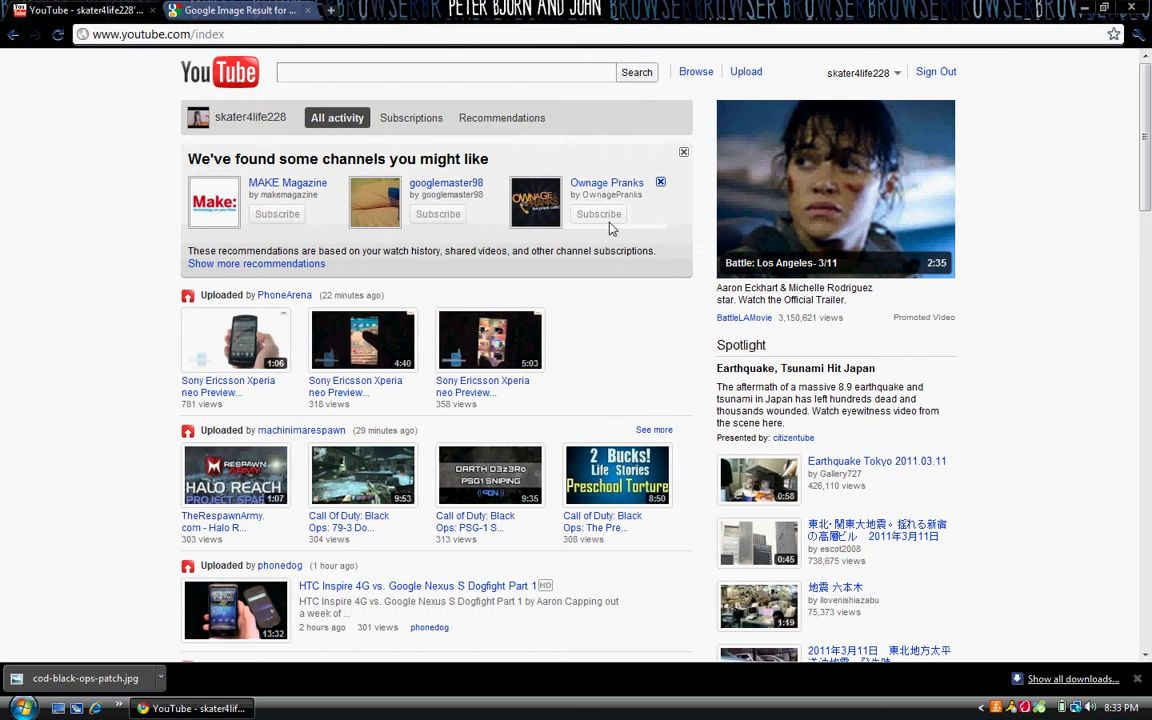
pyautogui.click(303, 264)
pyautogui.click(277, 283)
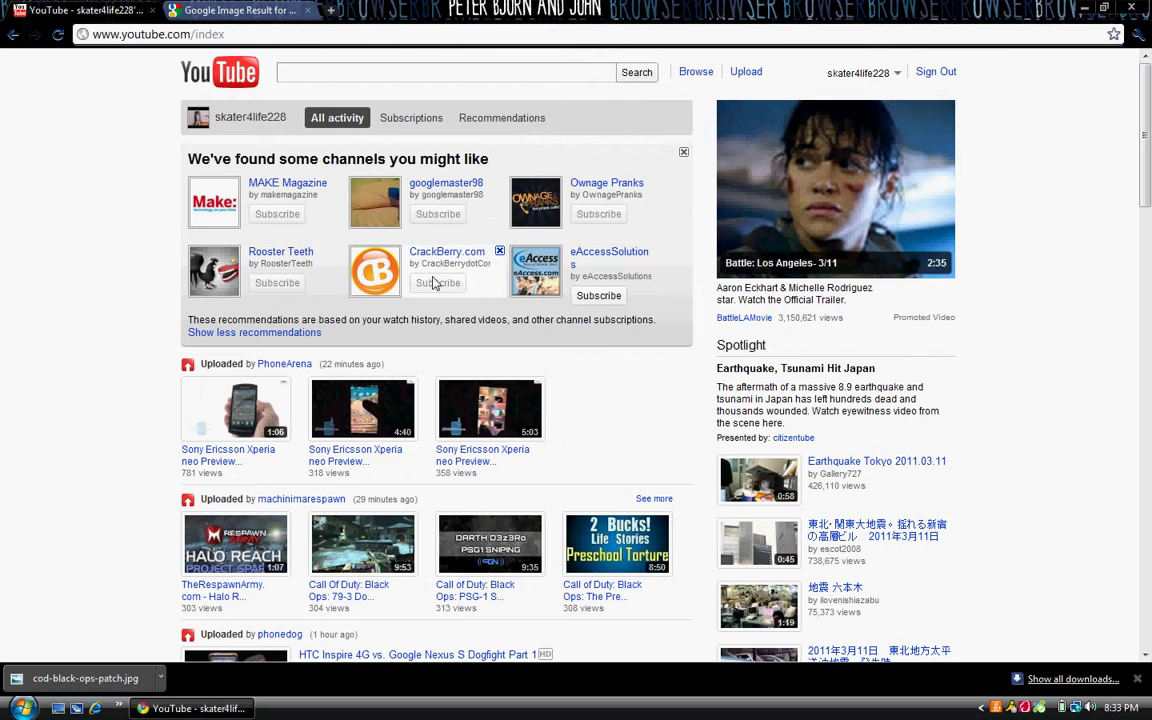
pyautogui.click(438, 283)
pyautogui.click(617, 300)
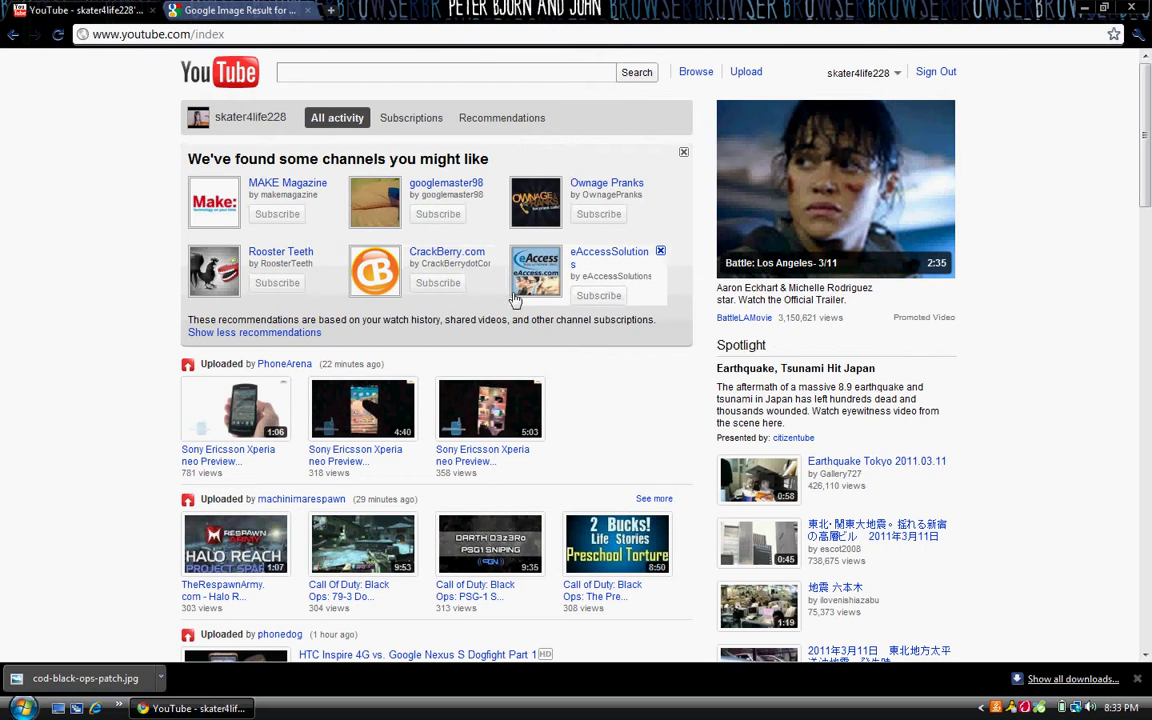
pyautogui.click(306, 334)
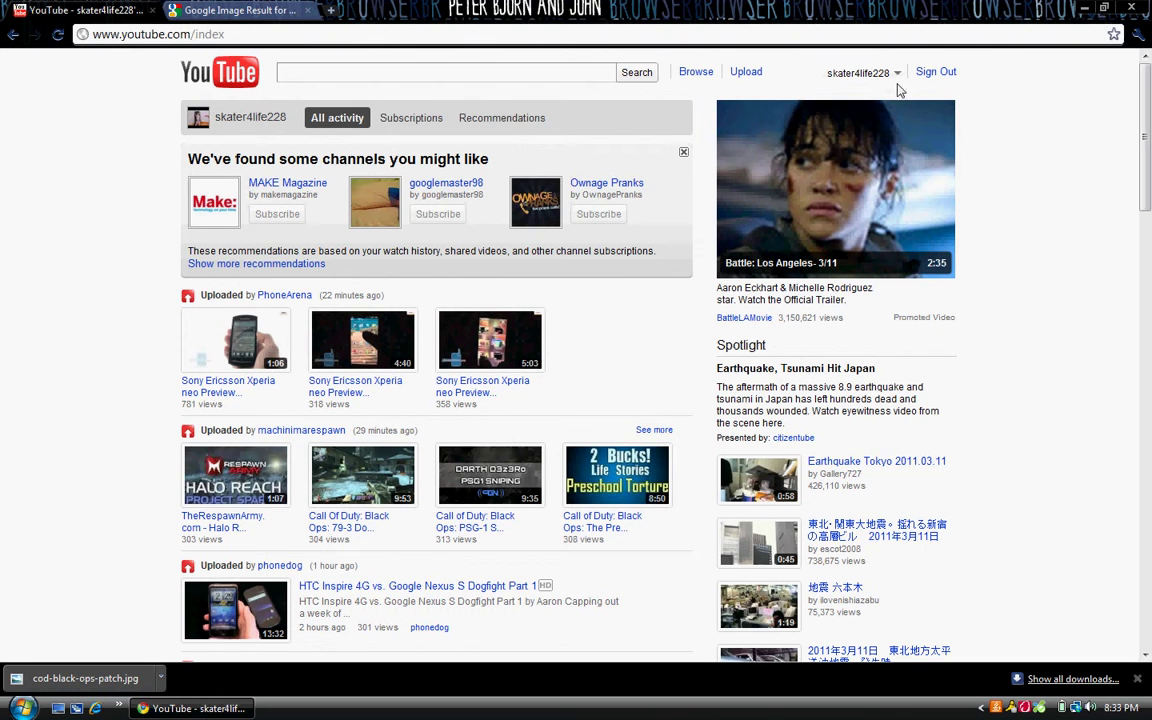
# Open the account's own channel, look over its background, profile and module sections, and briefly play the featured video.
pyautogui.click(850, 76)
pyautogui.click(786, 93)
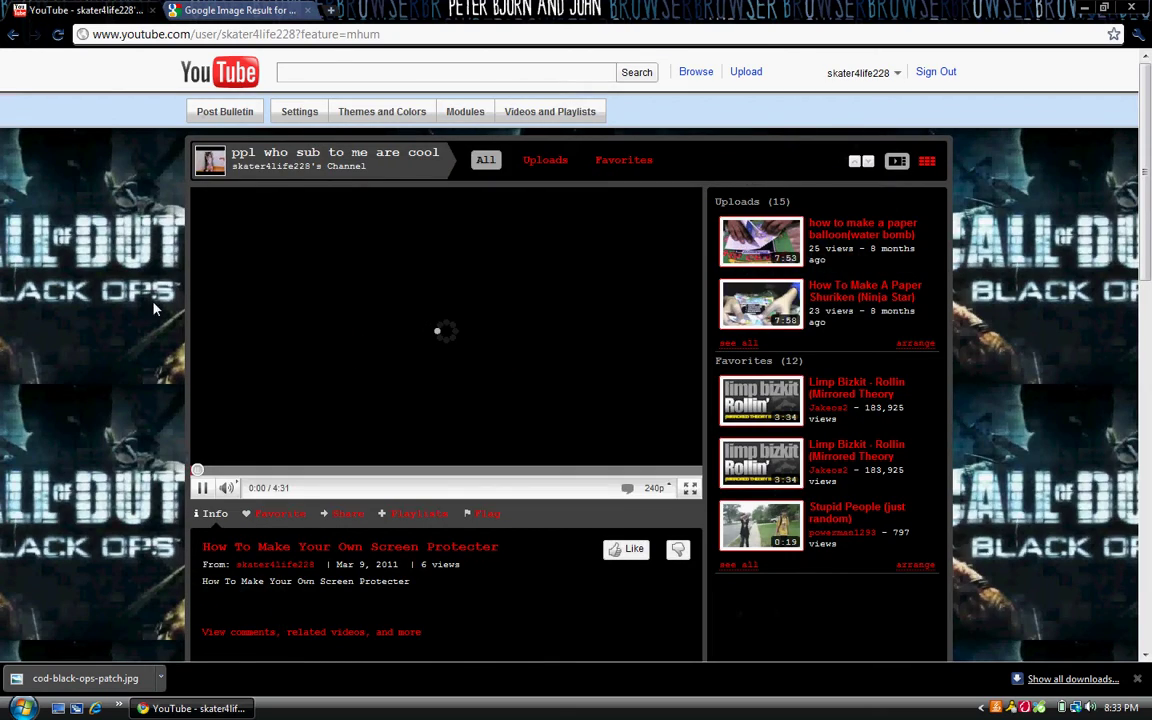
pyautogui.scroll(-10, 864, 221)
pyautogui.scroll(3, 522, 314)
pyautogui.scroll(5, 522, 314)
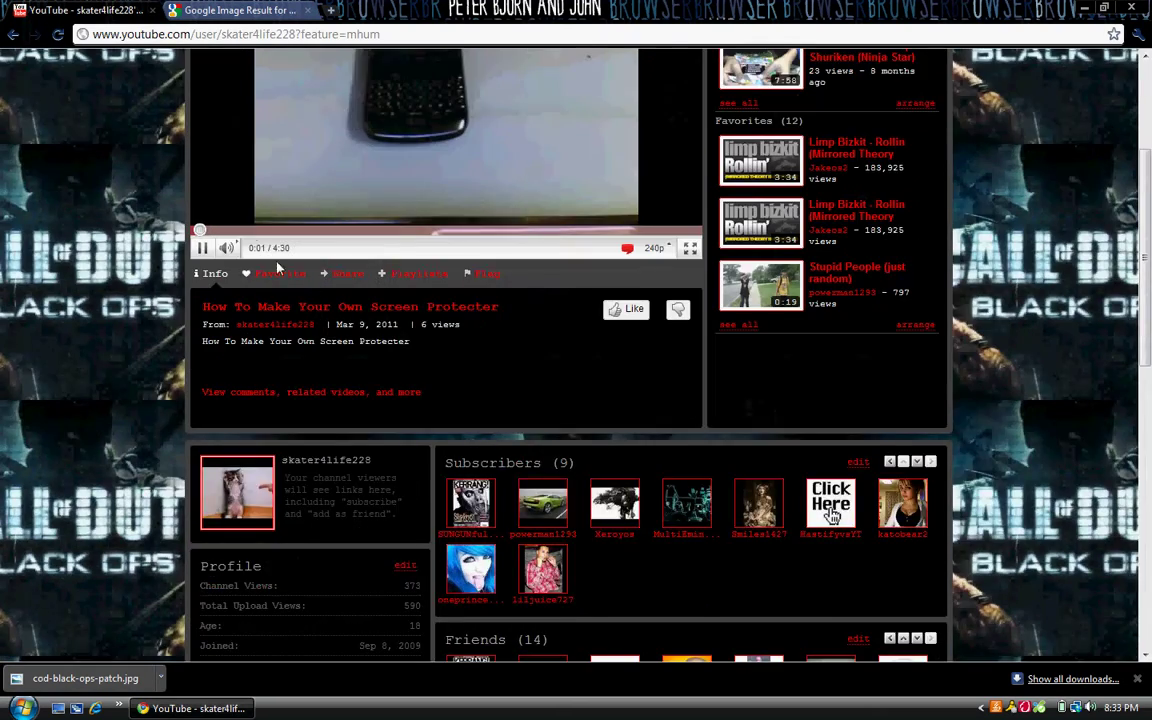
pyautogui.scroll(-2, 817, 254)
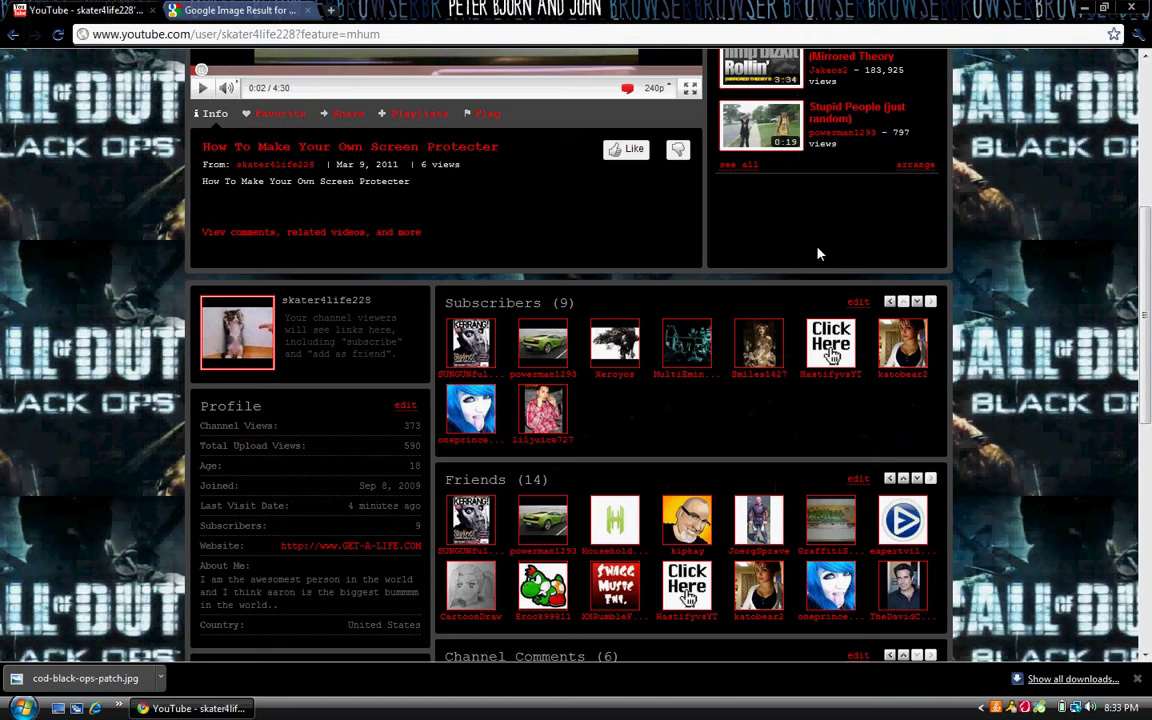
pyautogui.scroll(-3, 707, 231)
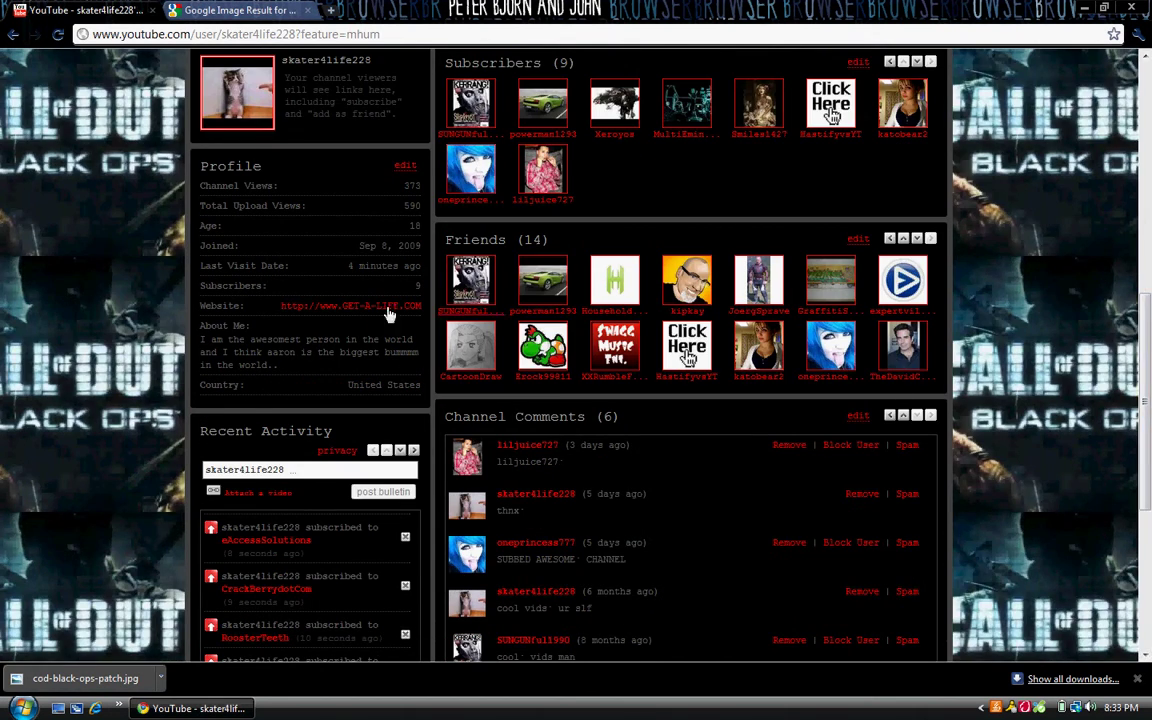
pyautogui.scroll(4, 4, 397)
pyautogui.scroll(4, 4, 397)
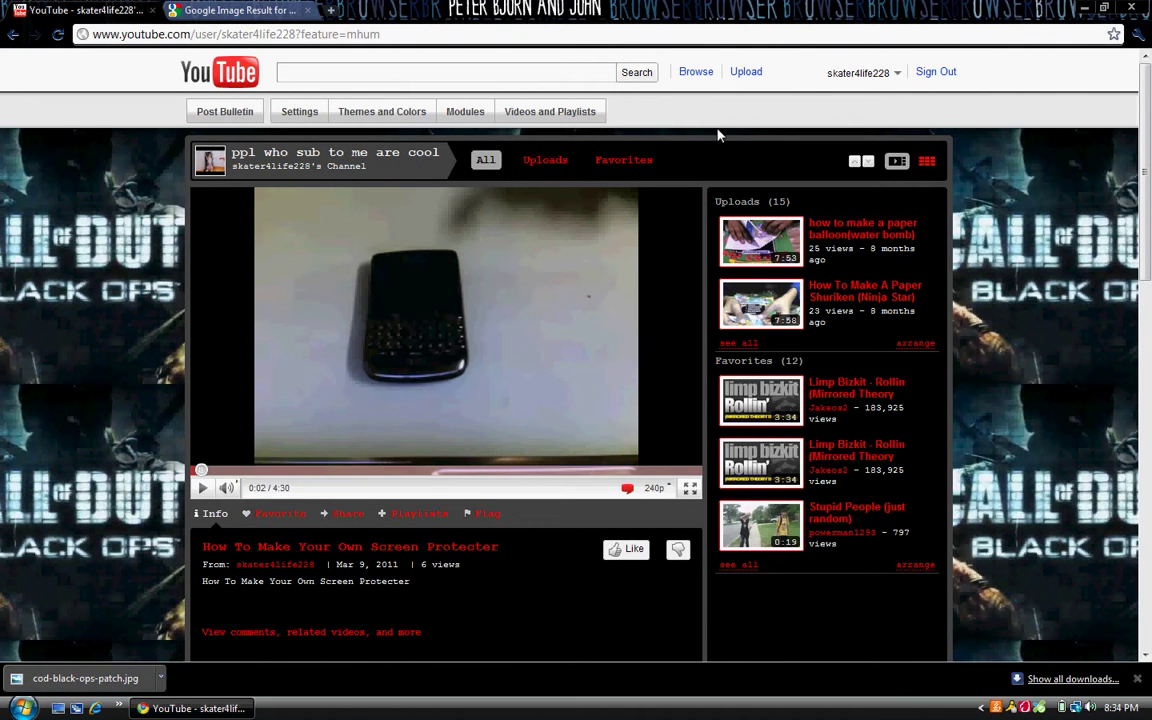
pyautogui.click(202, 487)
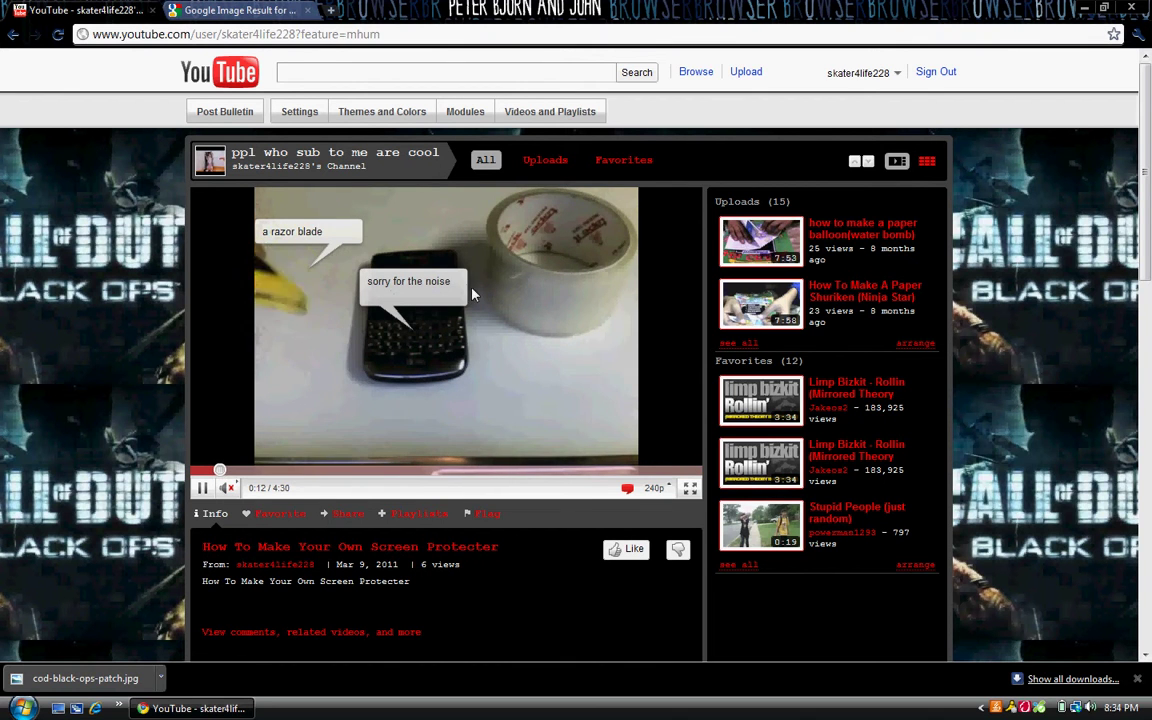
pyautogui.click(202, 487)
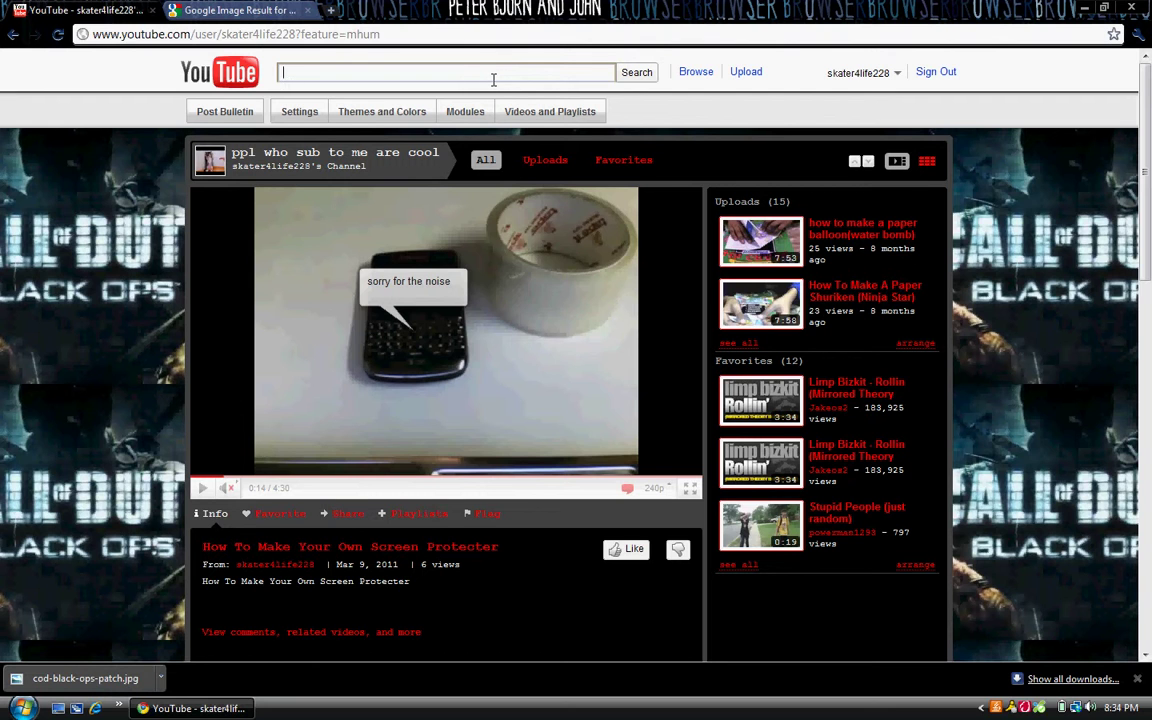
# Search YouTube for the channel's full username to list its uploaded videos.
pyautogui.write('ater')
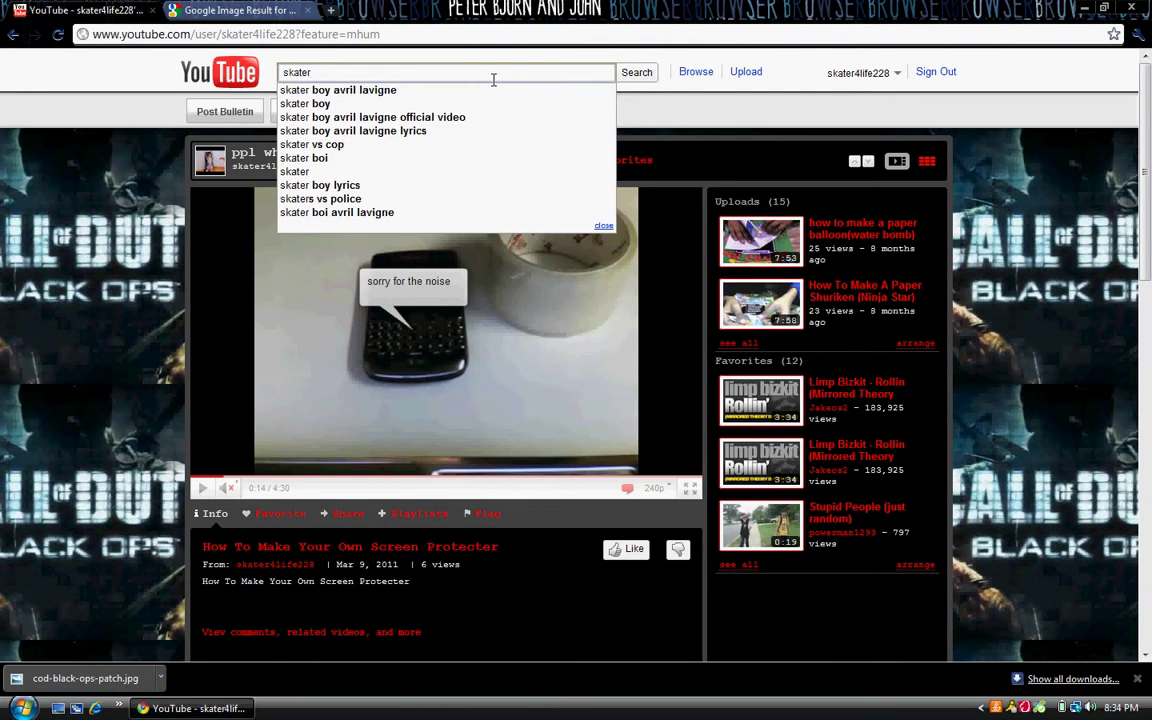
pyautogui.write('4liff')
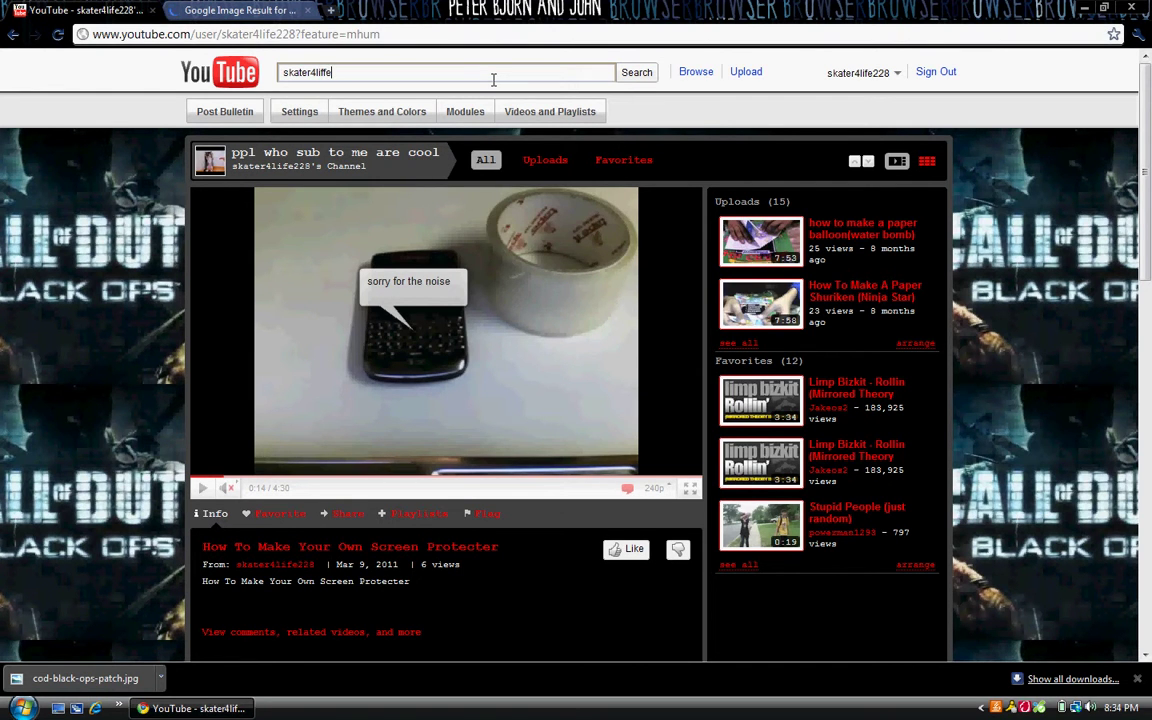
pyautogui.press('BackSpace')
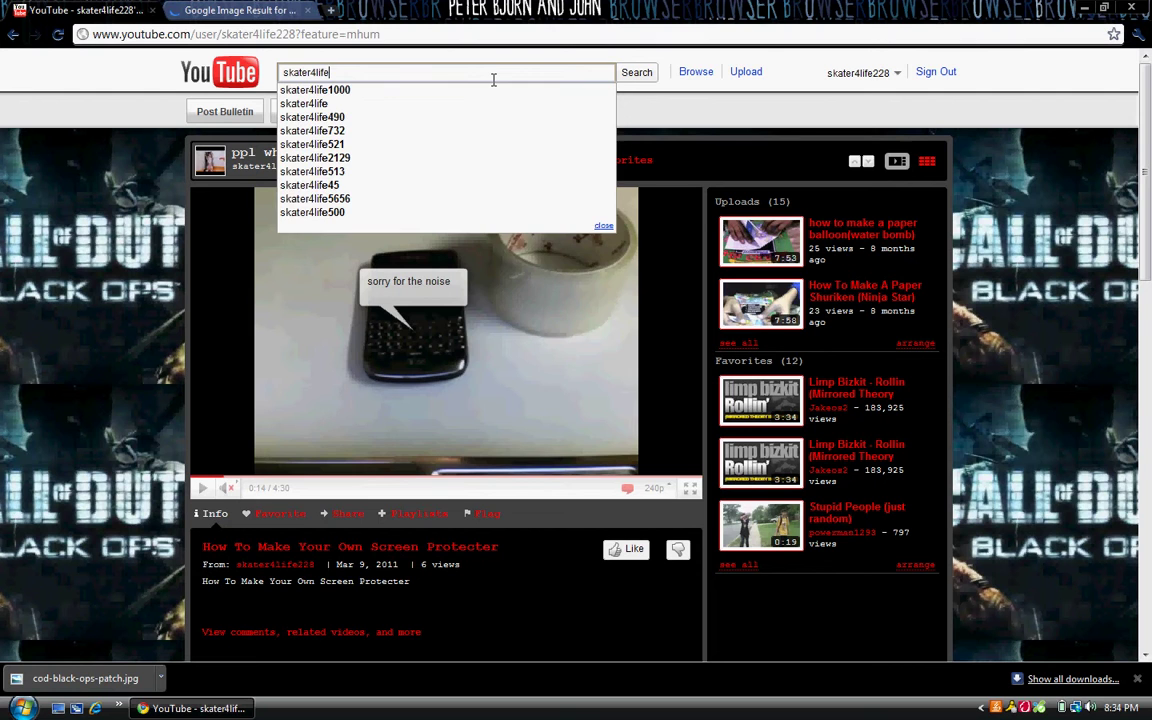
pyautogui.press('Return')
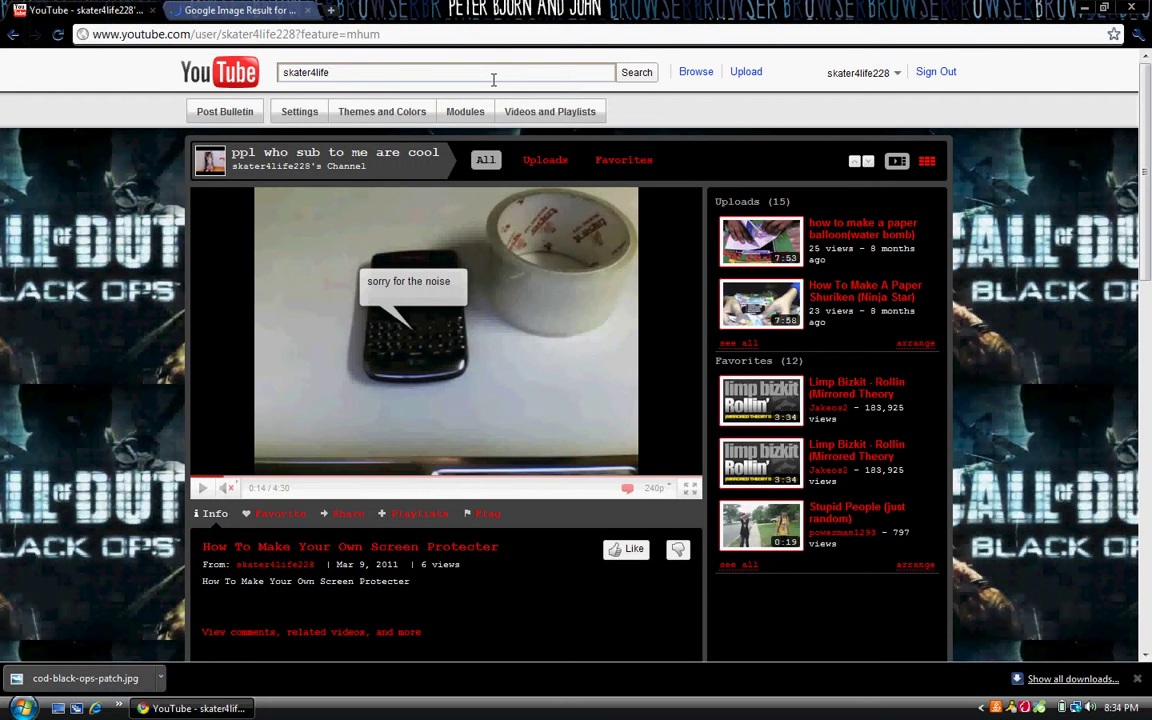
pyautogui.click(493, 79)
pyautogui.press('Return')
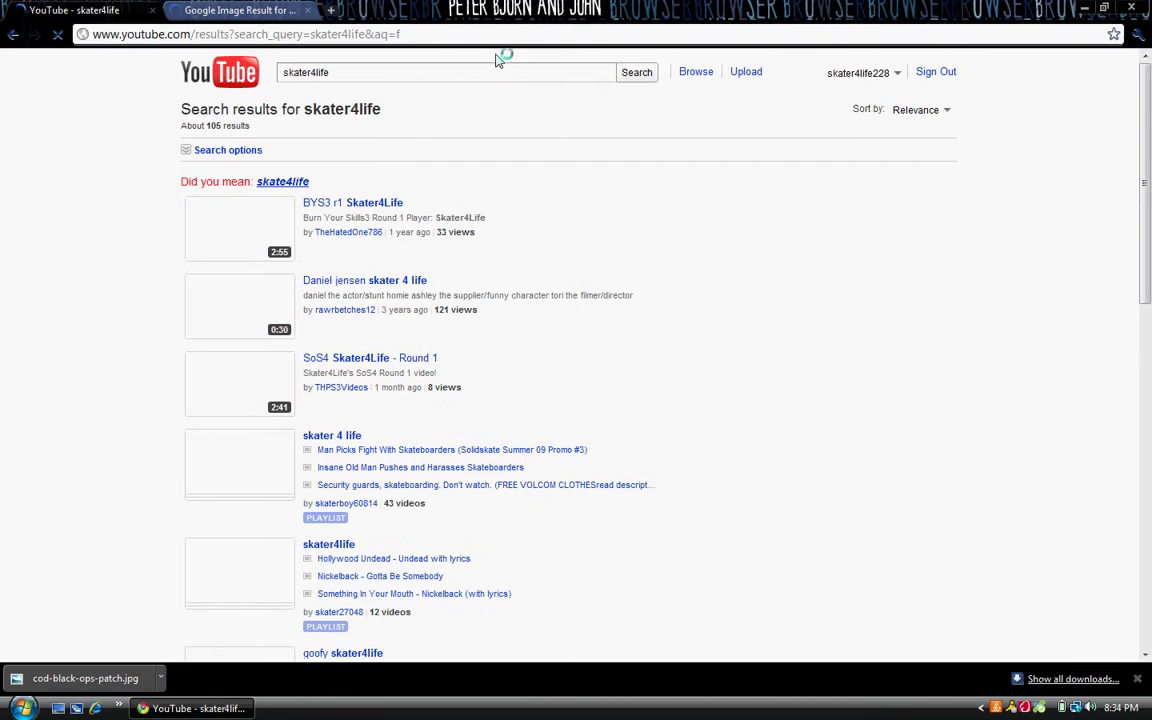
pyautogui.click(357, 75)
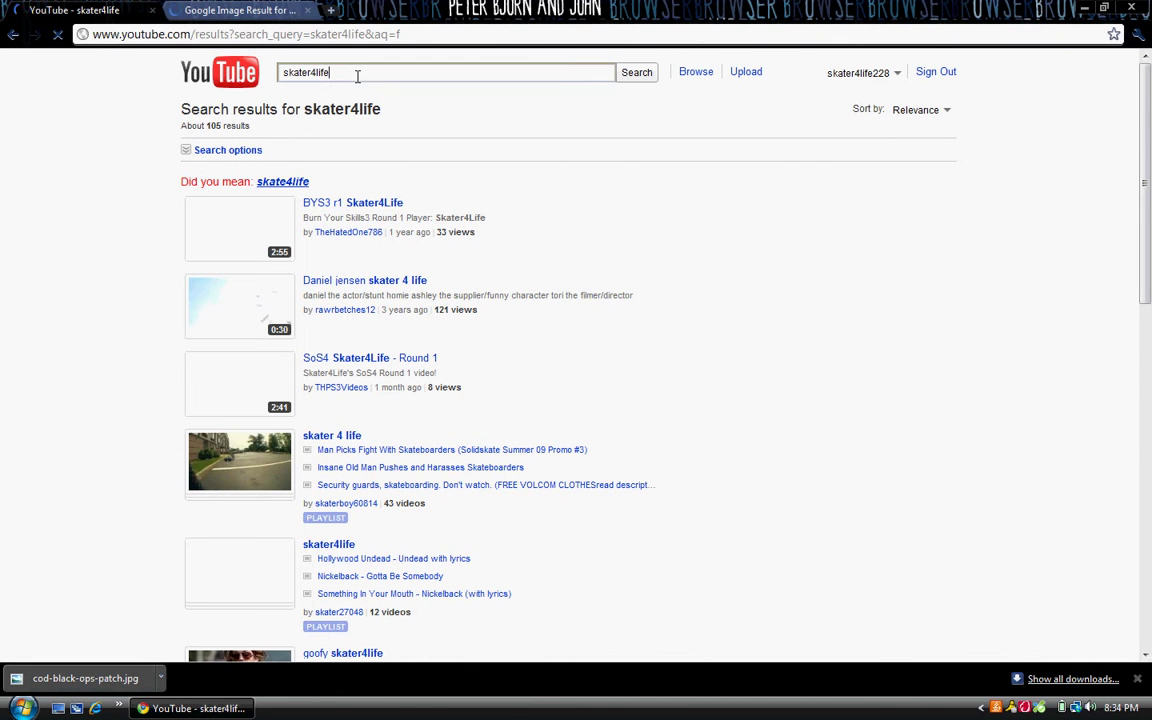
pyautogui.write('228')
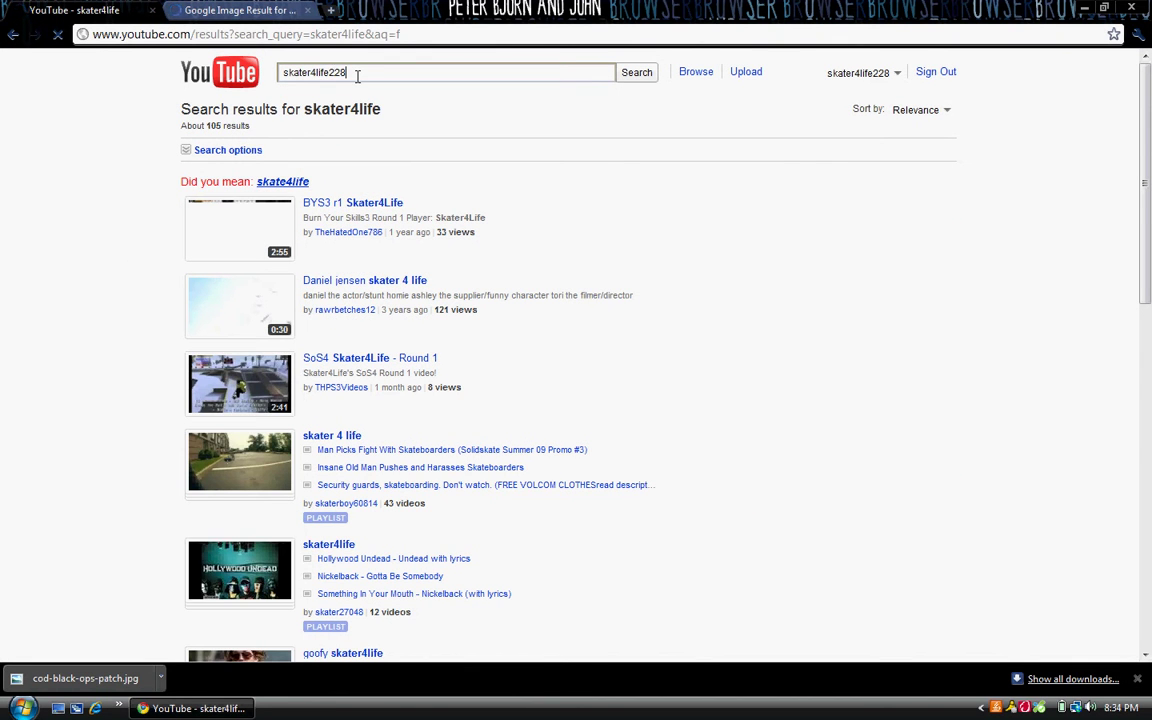
pyautogui.press('Return')
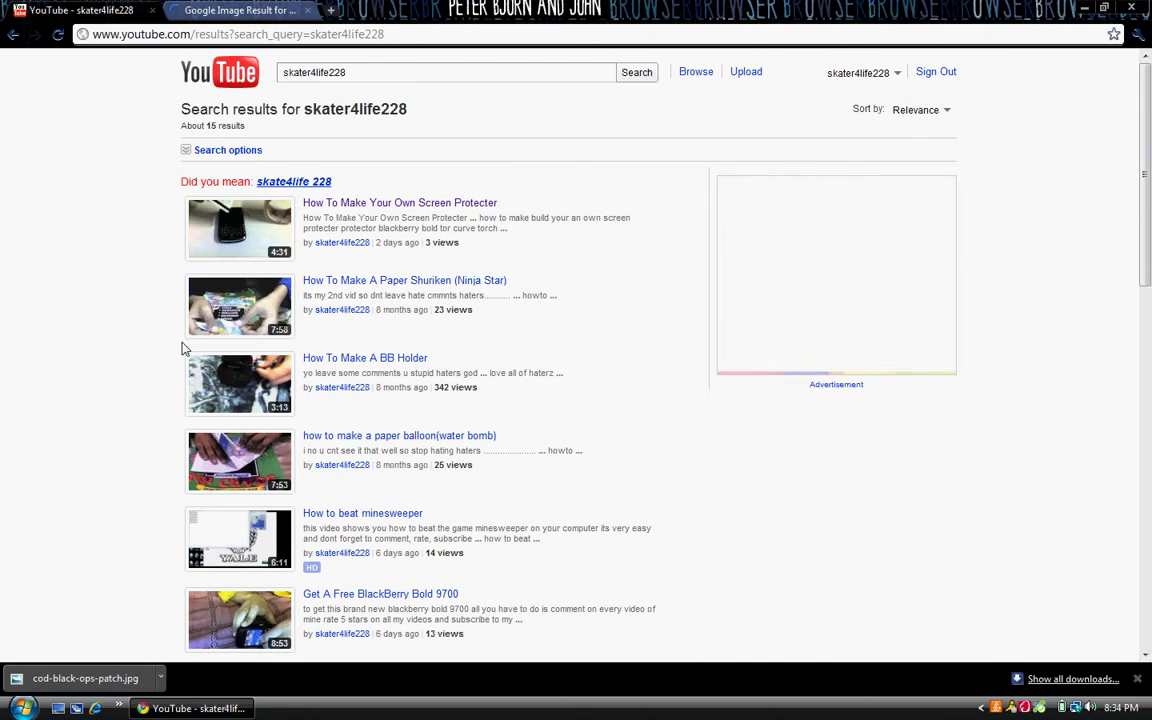
# Open the video How To Get Free Internet Anywhere You Go (Even On Your Cell) from the results and pause it.
pyautogui.scroll(-3, 224, 435)
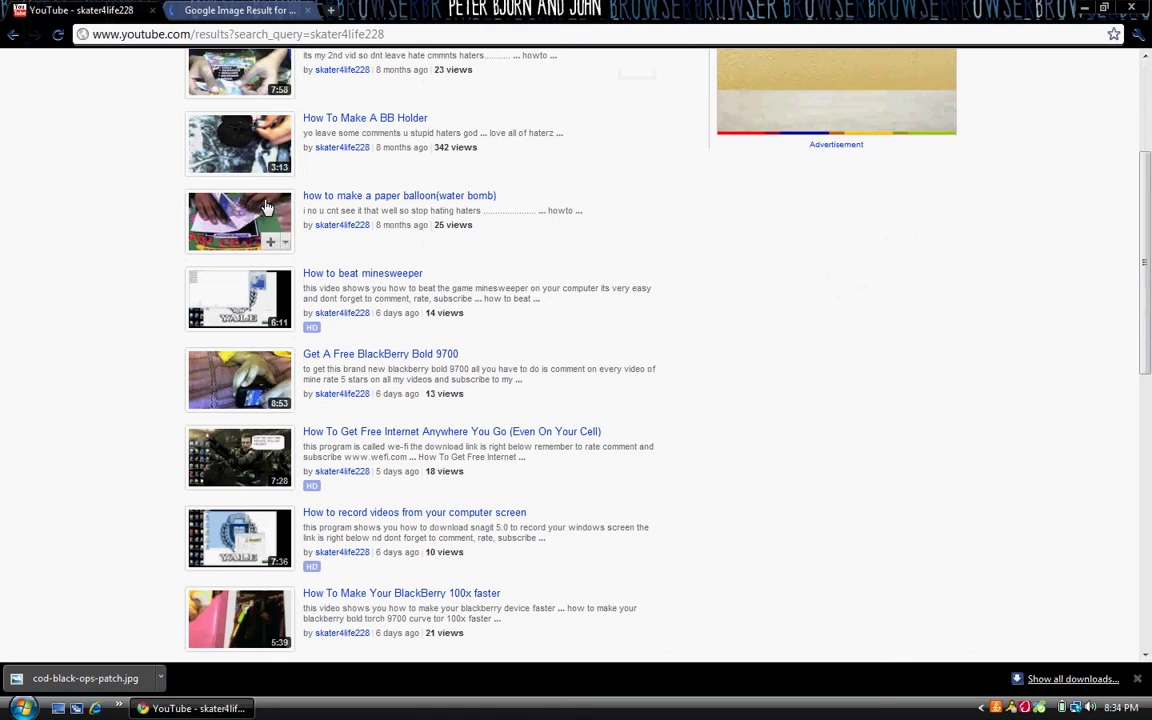
pyautogui.click(188, 479)
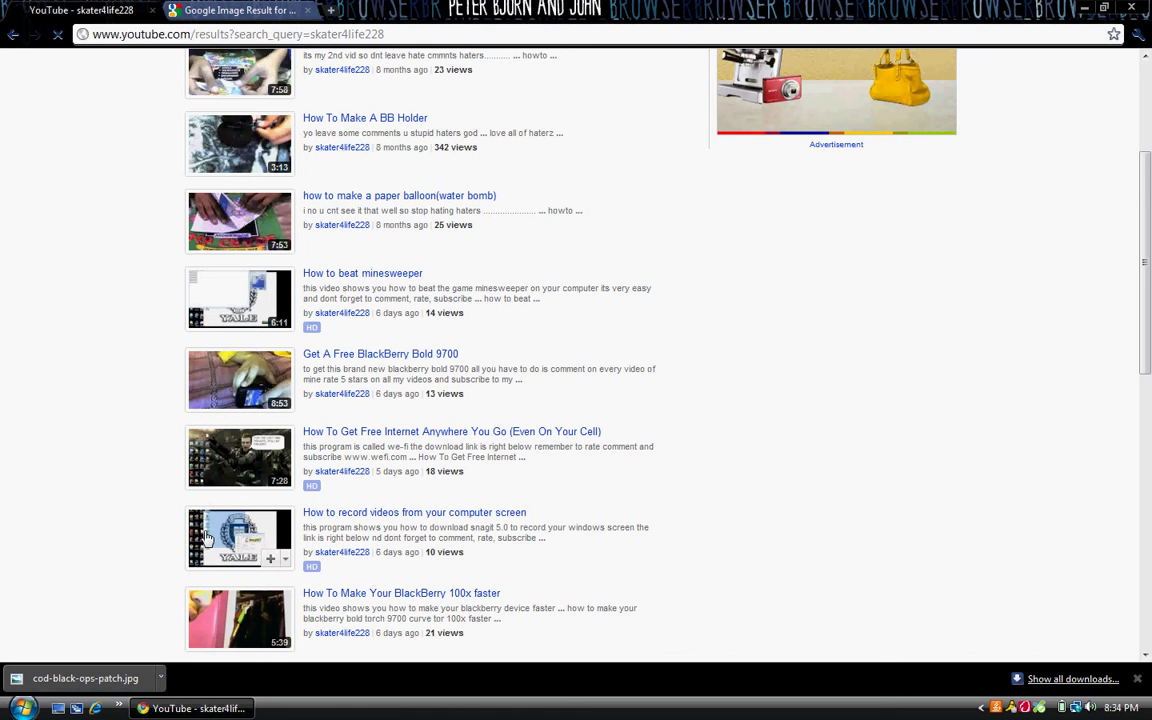
pyautogui.click(13, 34)
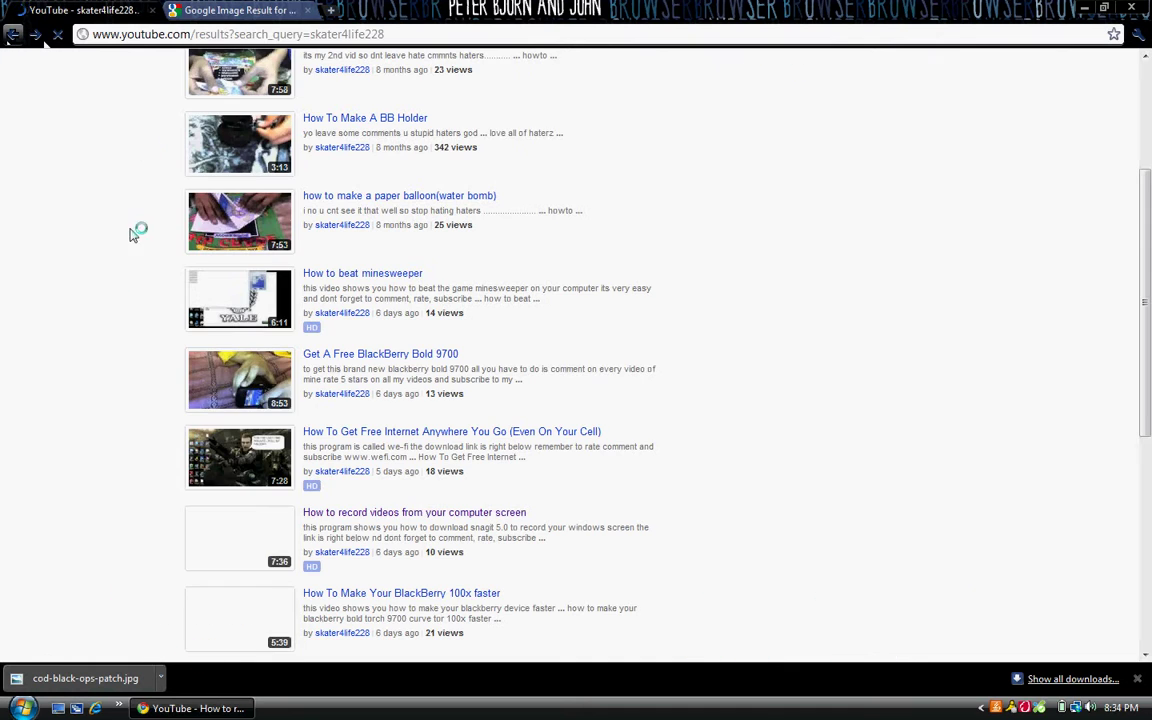
pyautogui.click(236, 453)
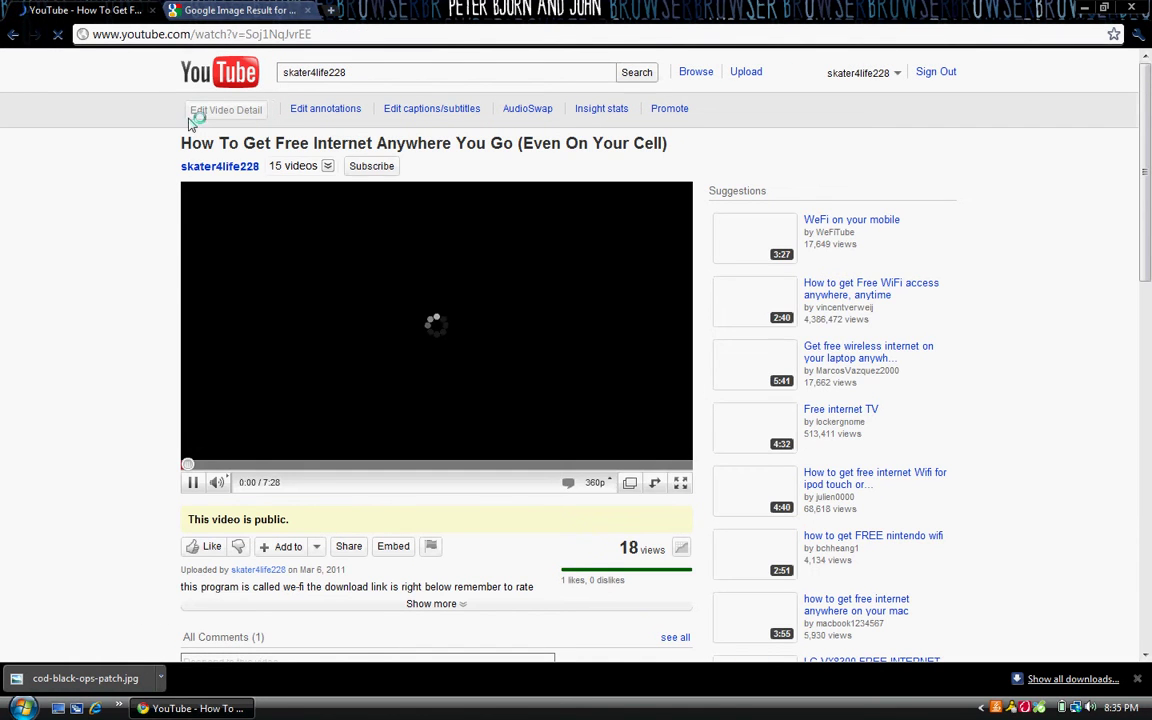
pyautogui.click(192, 484)
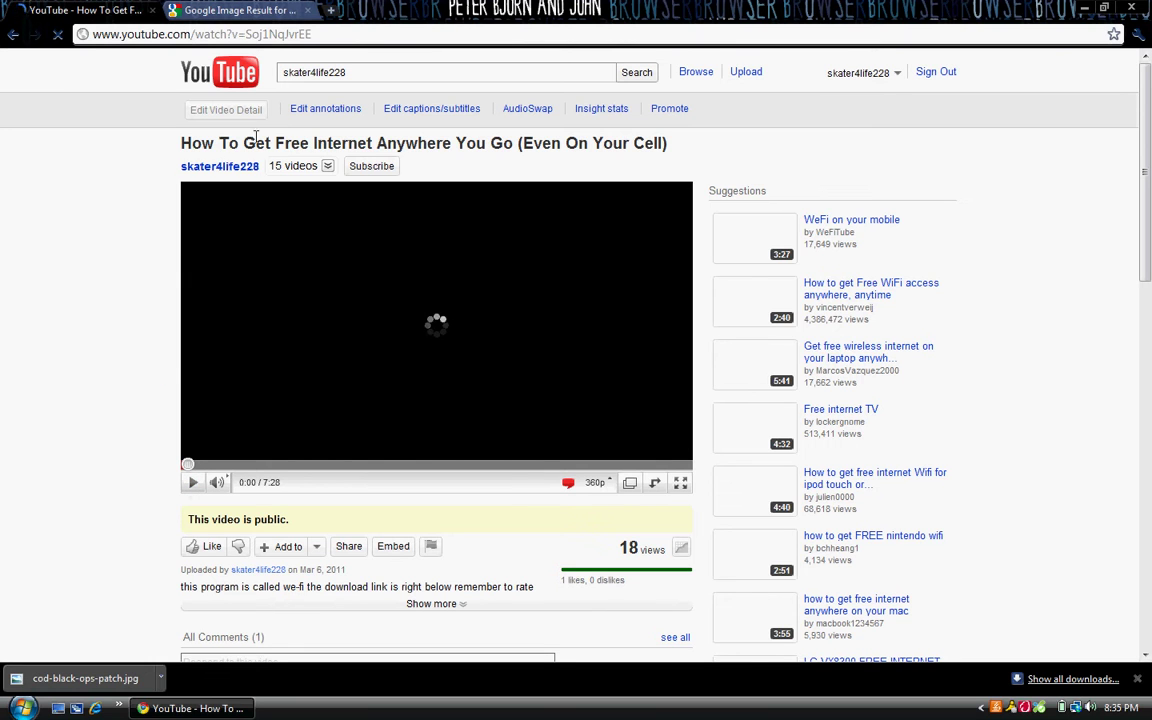
# Open the annotation editor for the free internet video.
pyautogui.click(219, 110)
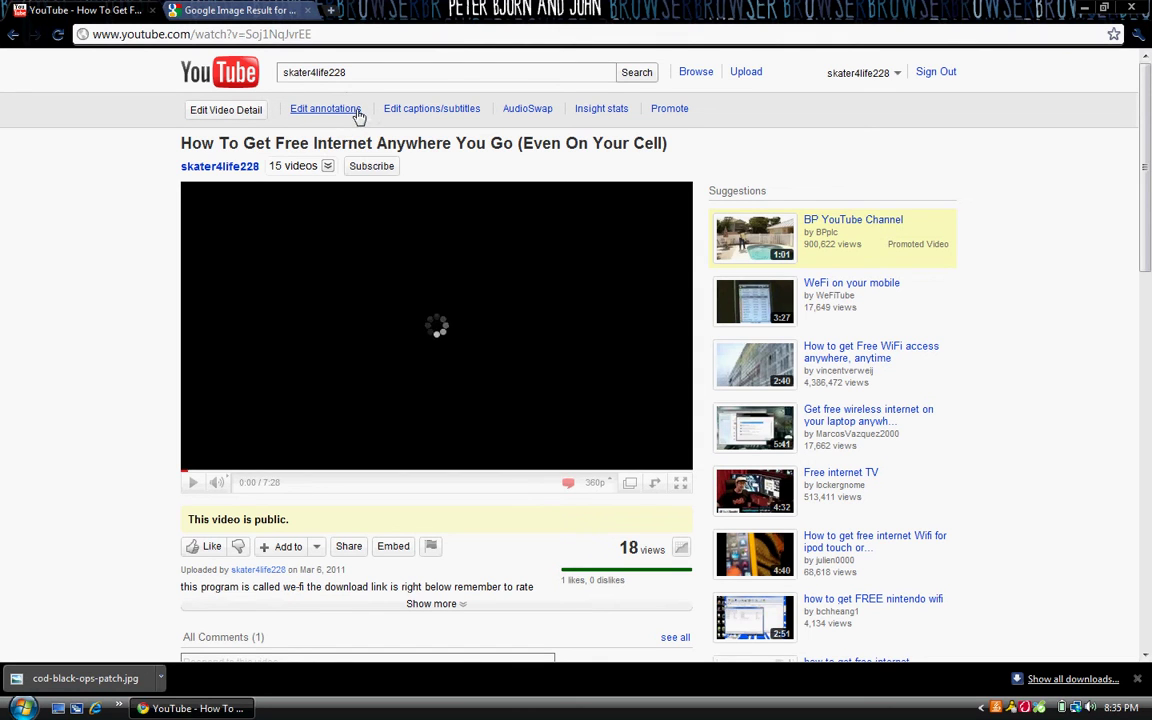
pyautogui.rightClick(357, 116)
pyautogui.click(289, 114)
pyautogui.moveTo(361, 110); pyautogui.dragTo(289, 112)
pyautogui.click(319, 110)
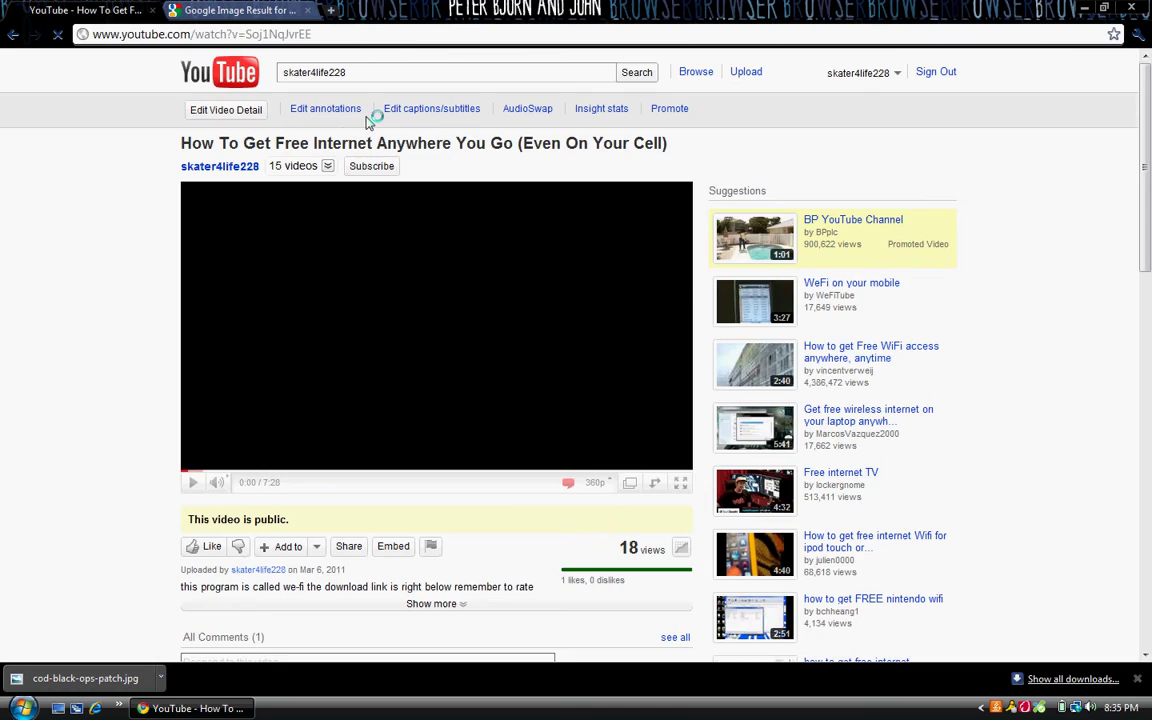
# Browse the AudioSwap genres available for the free internet video, and return to its annotation editor with the preview muted.
pyautogui.click(325, 110)
pyautogui.scroll(-3, 630, 293)
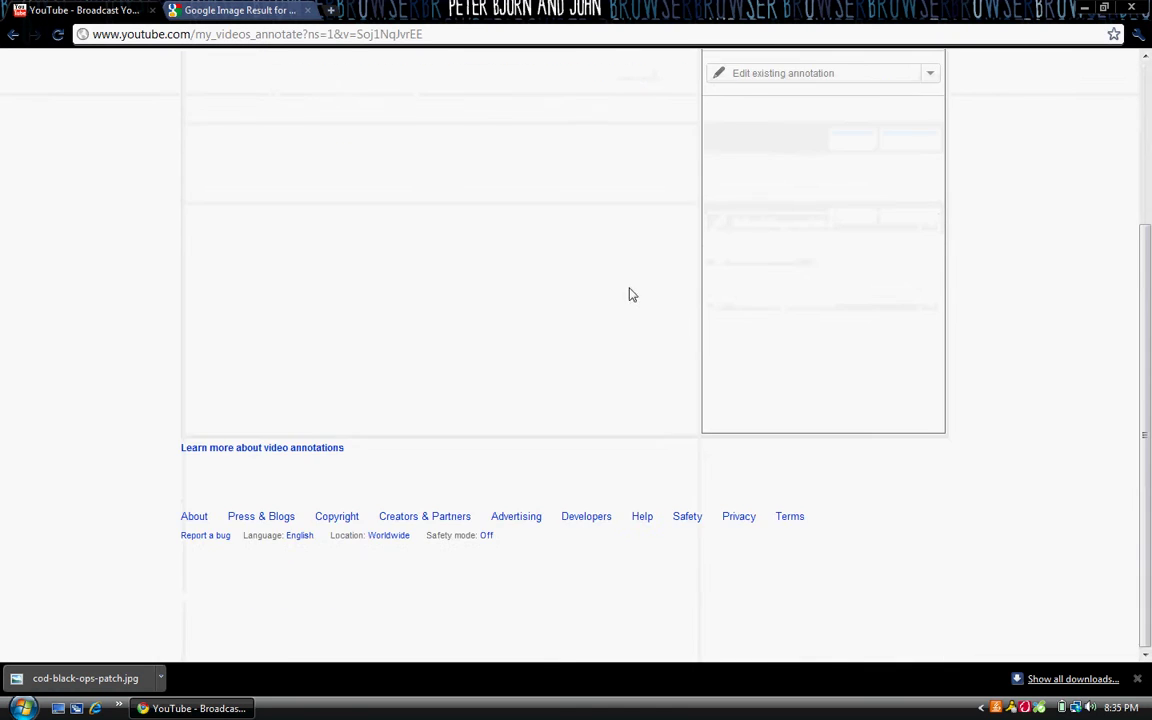
pyautogui.scroll(2, 537, 226)
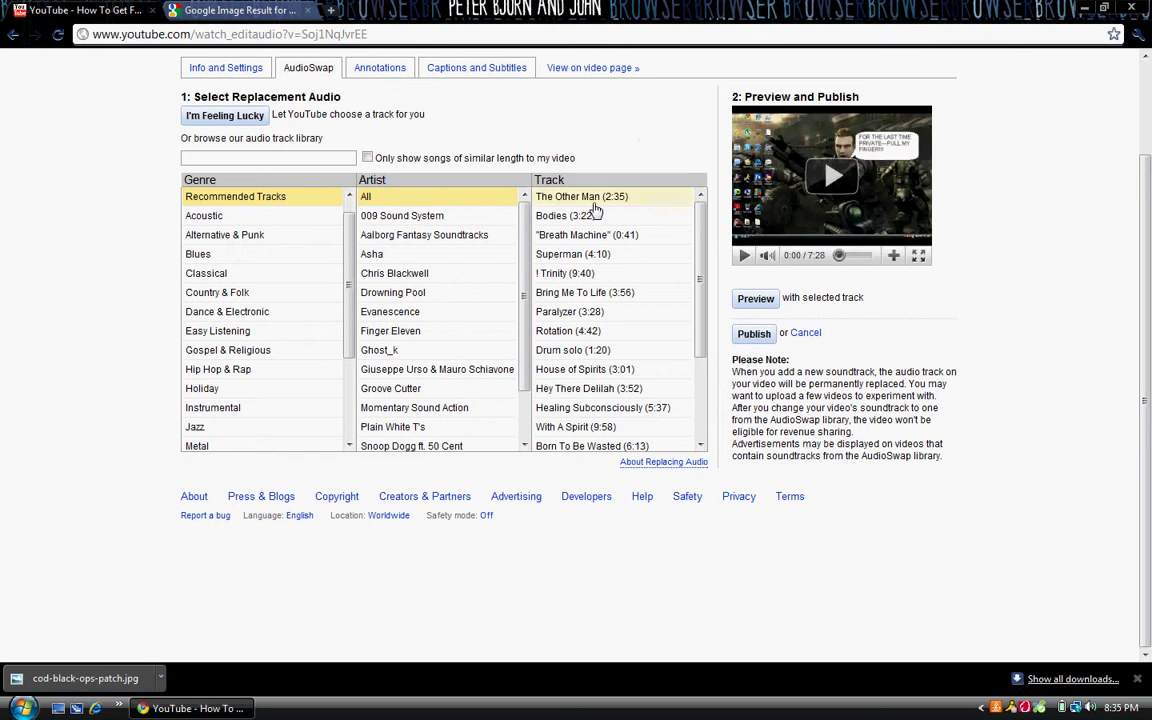
pyautogui.scroll(-3, 335, 253)
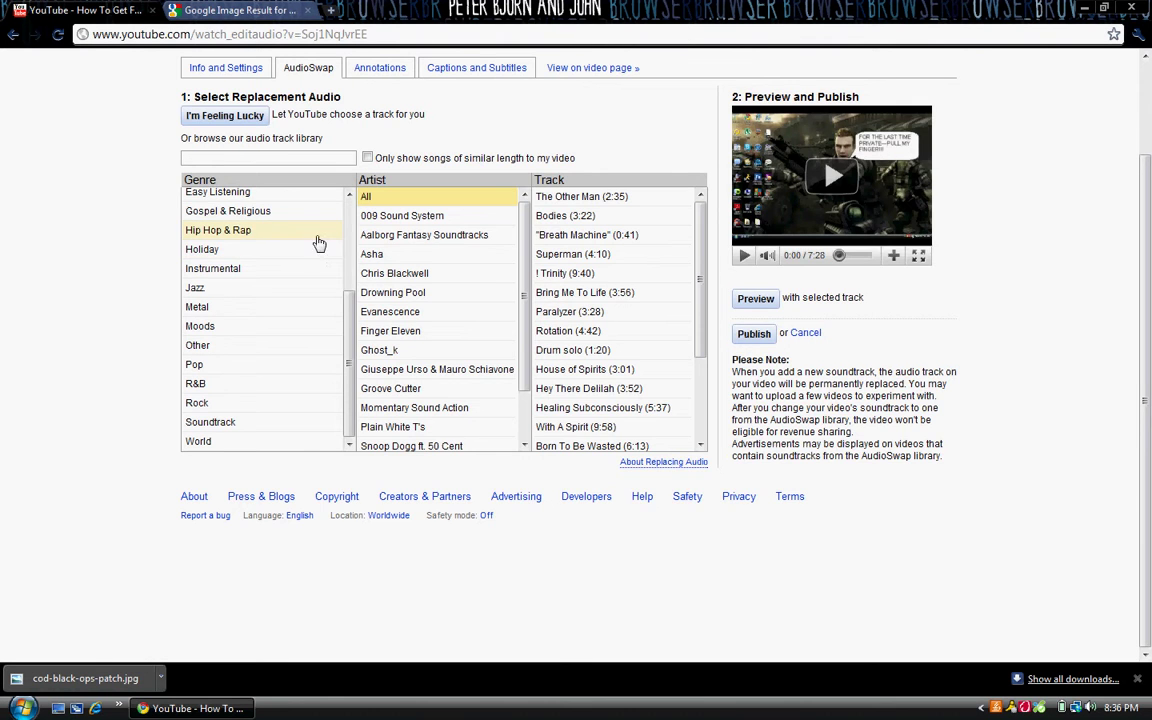
pyautogui.scroll(2, 319, 244)
pyautogui.click(370, 184)
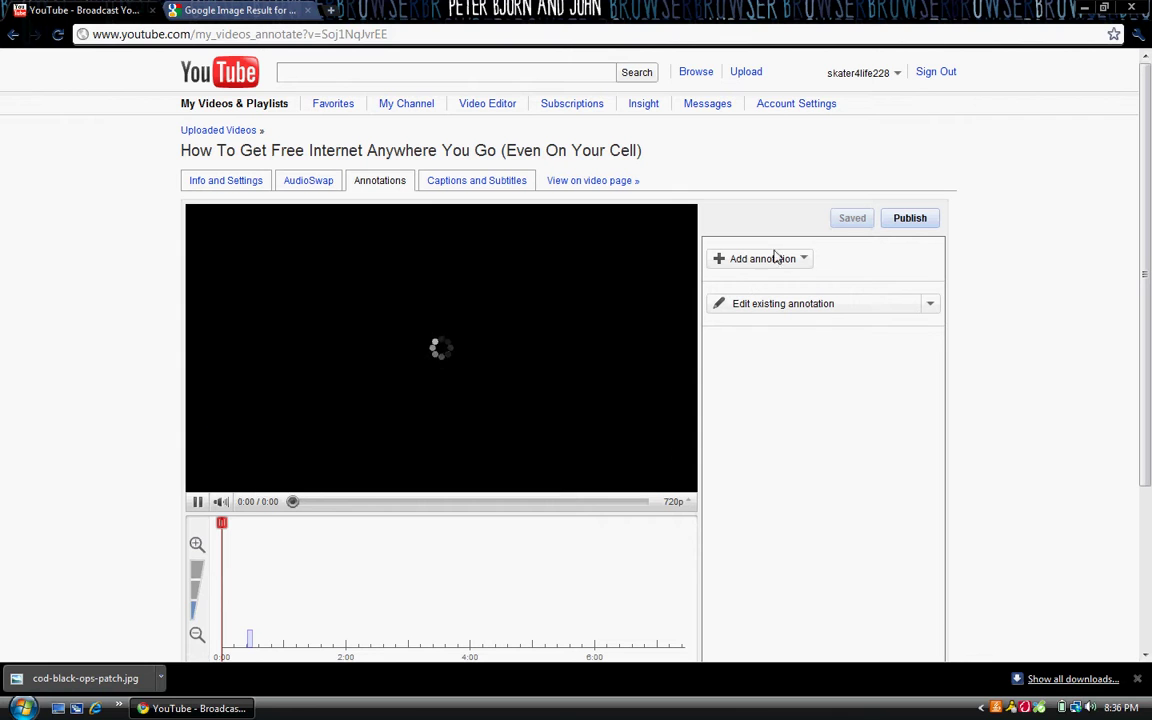
pyautogui.click(220, 502)
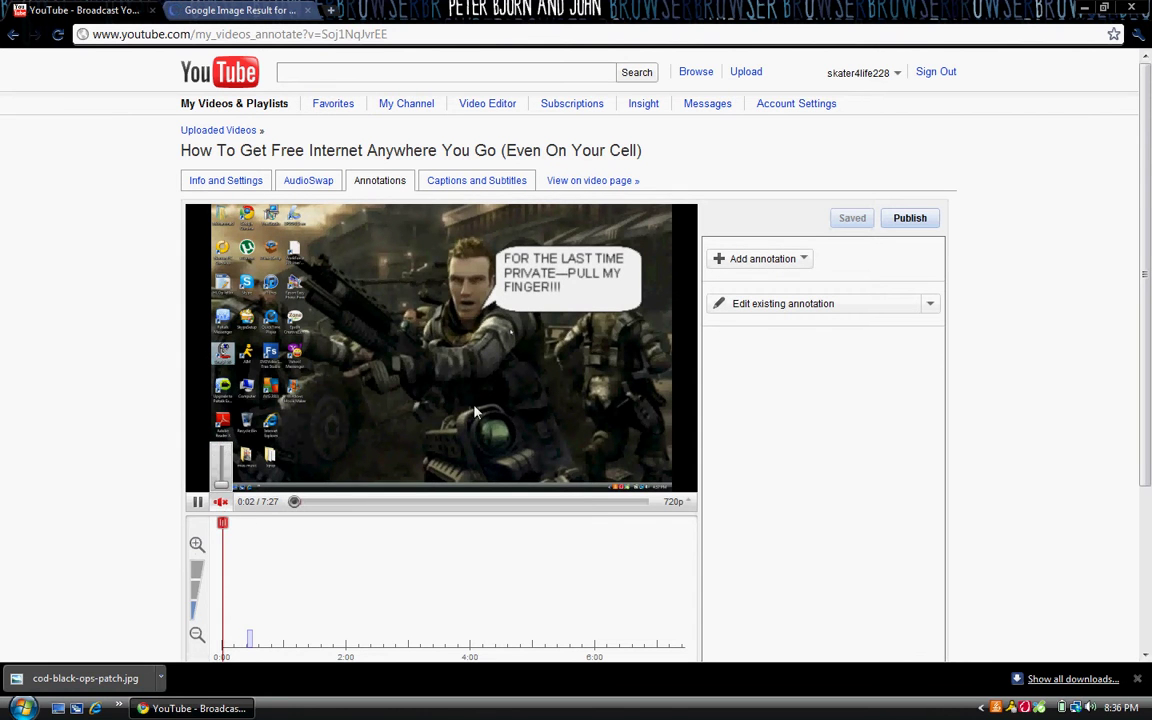
# Add a speech bubble annotation about 7 seconds into the video and place it in front of the soldier beside the wallpaper's existing bubble.
pyautogui.click(789, 268)
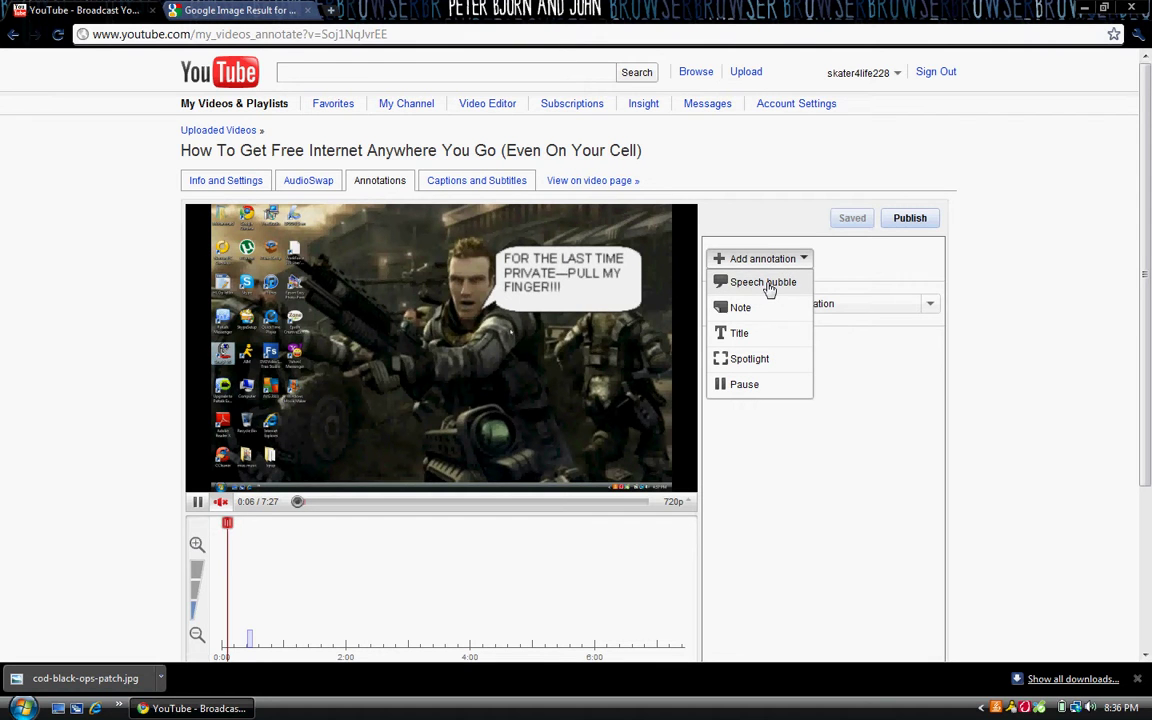
pyautogui.click(768, 285)
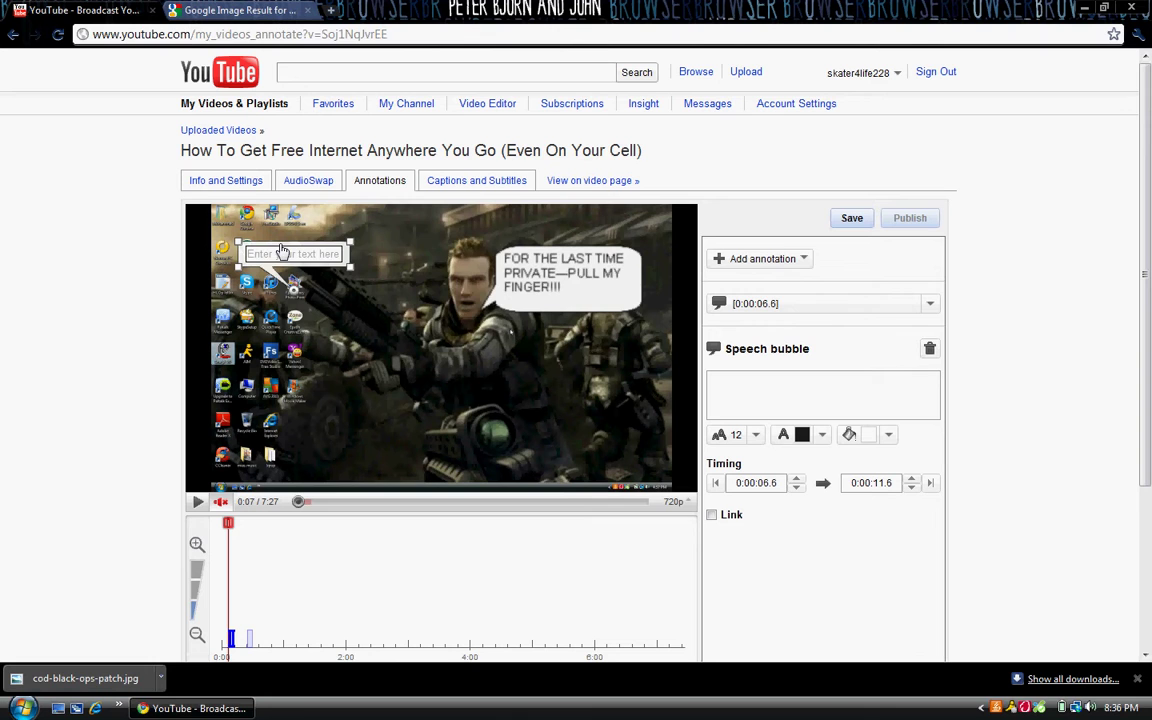
pyautogui.moveTo(283, 251)
pyautogui.mouseDown()
pyautogui.moveTo(383, 217)
pyautogui.moveTo(419, 292)
pyautogui.mouseUp()
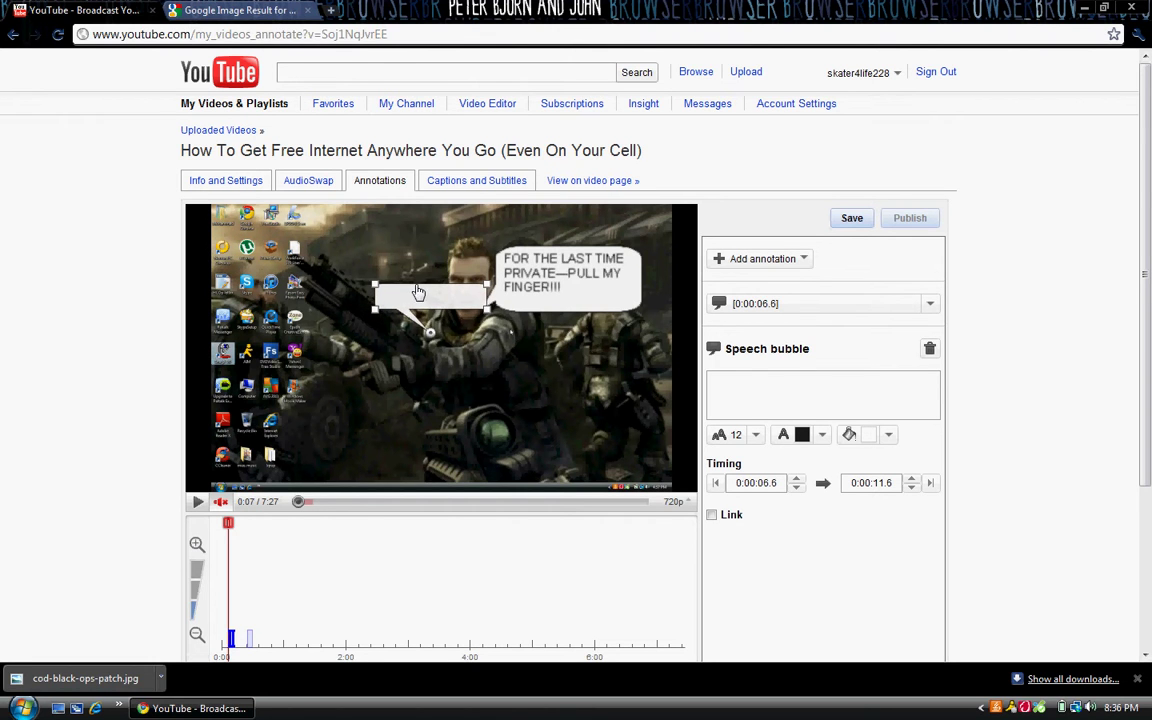
pyautogui.click(426, 297)
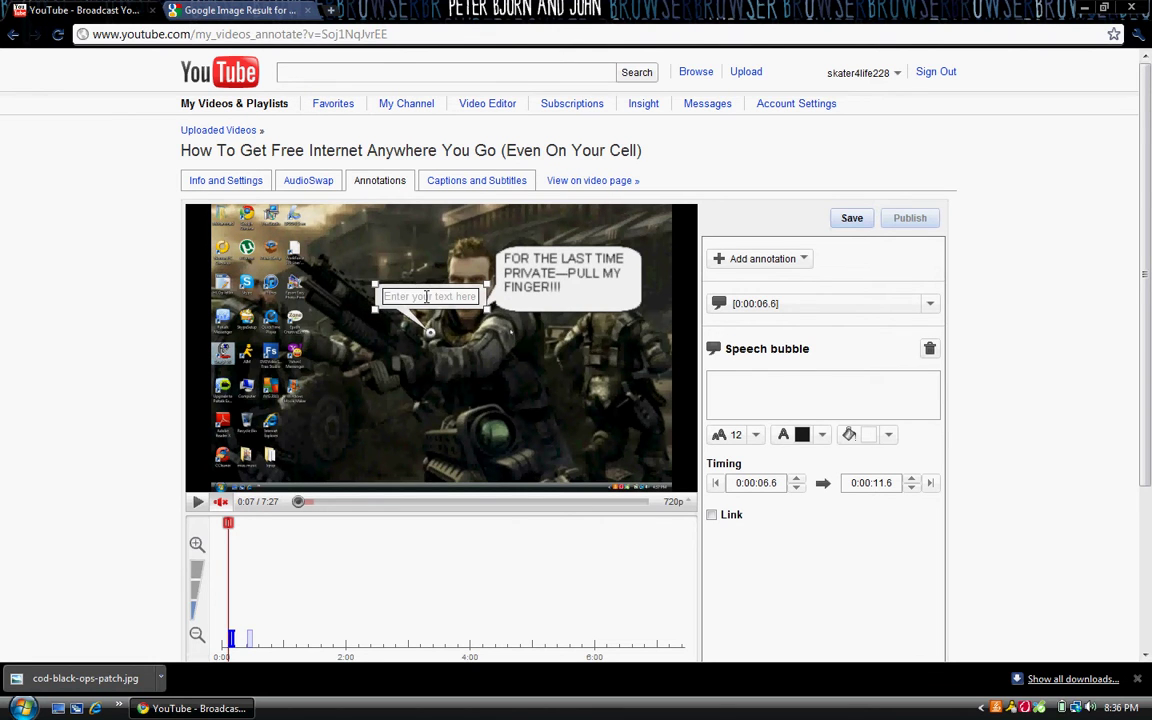
# Enter "how to get free internet on your cell or laptop" as the new speech bubble's text, and delete that annotation.
pyautogui.click(736, 382)
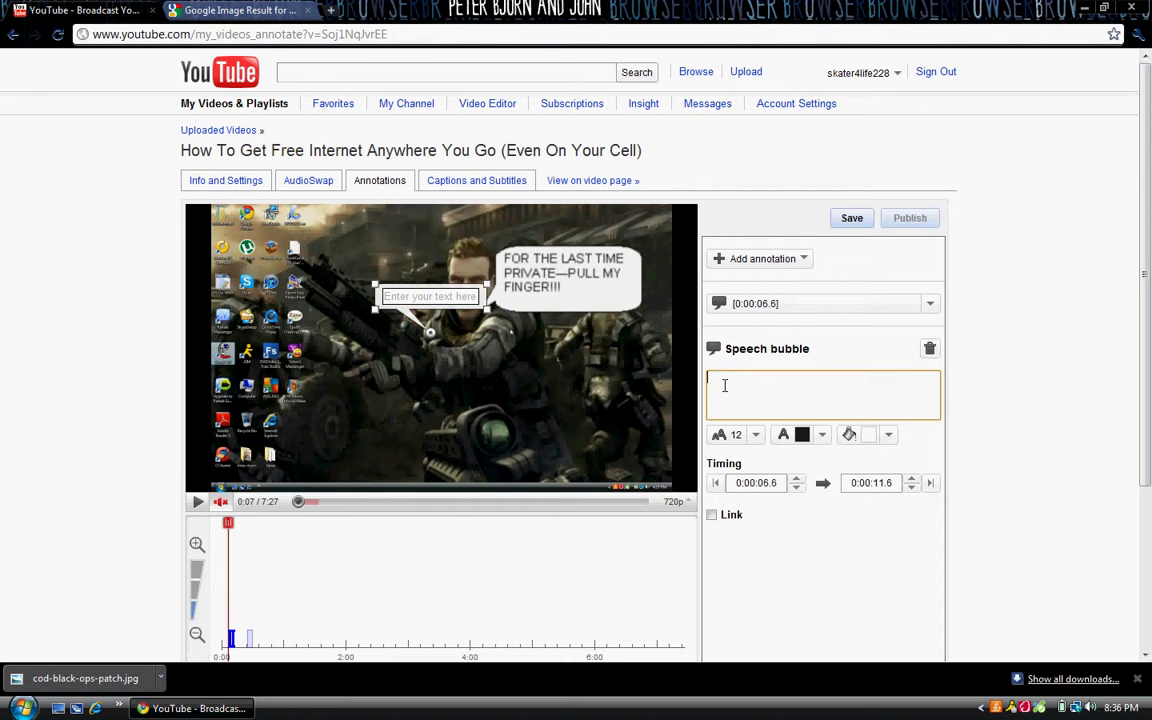
pyautogui.write('how to get f')
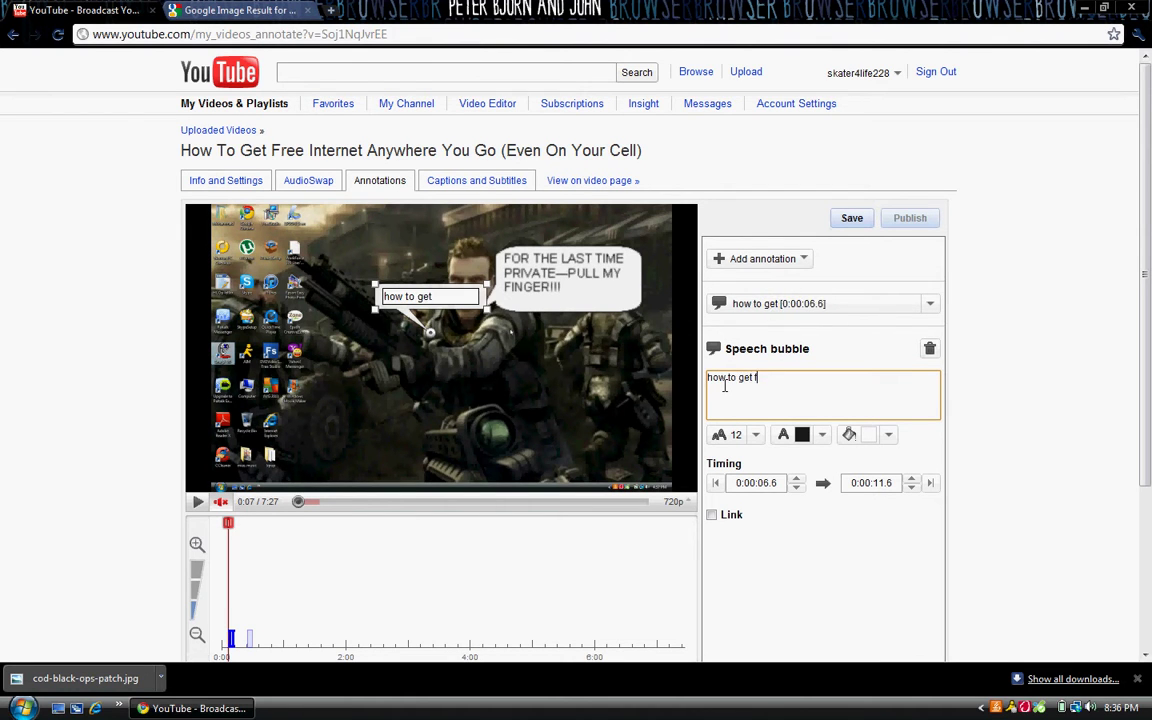
pyautogui.write('ree int')
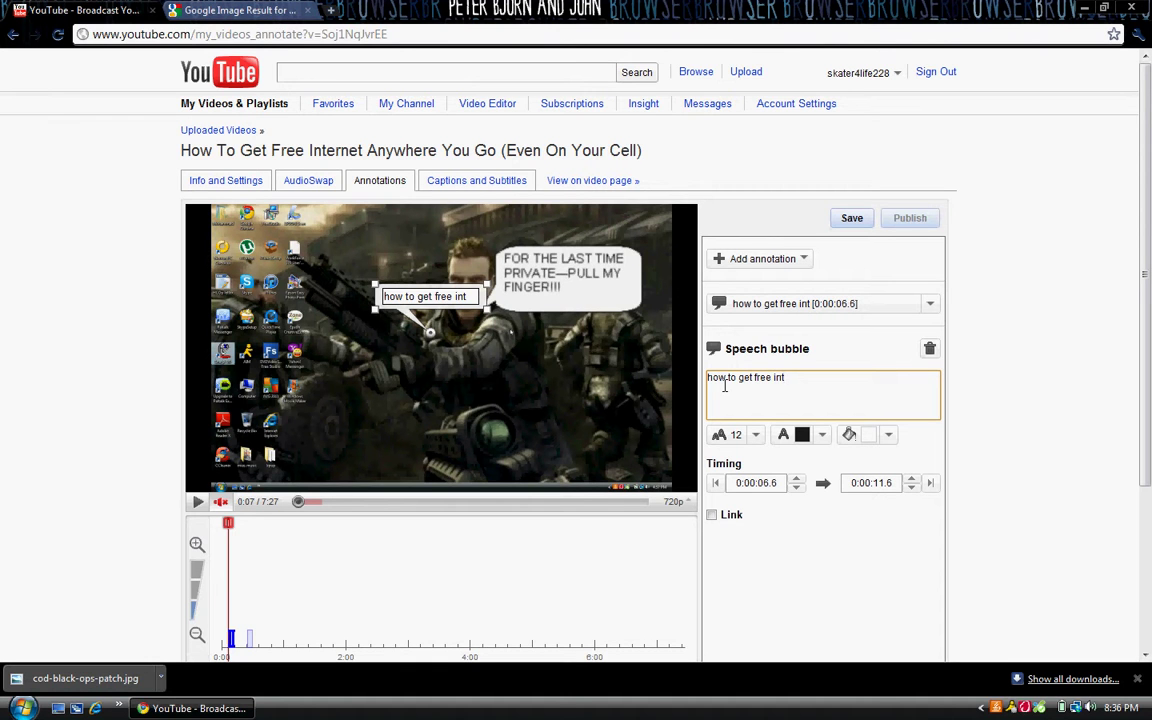
pyautogui.write('ernet')
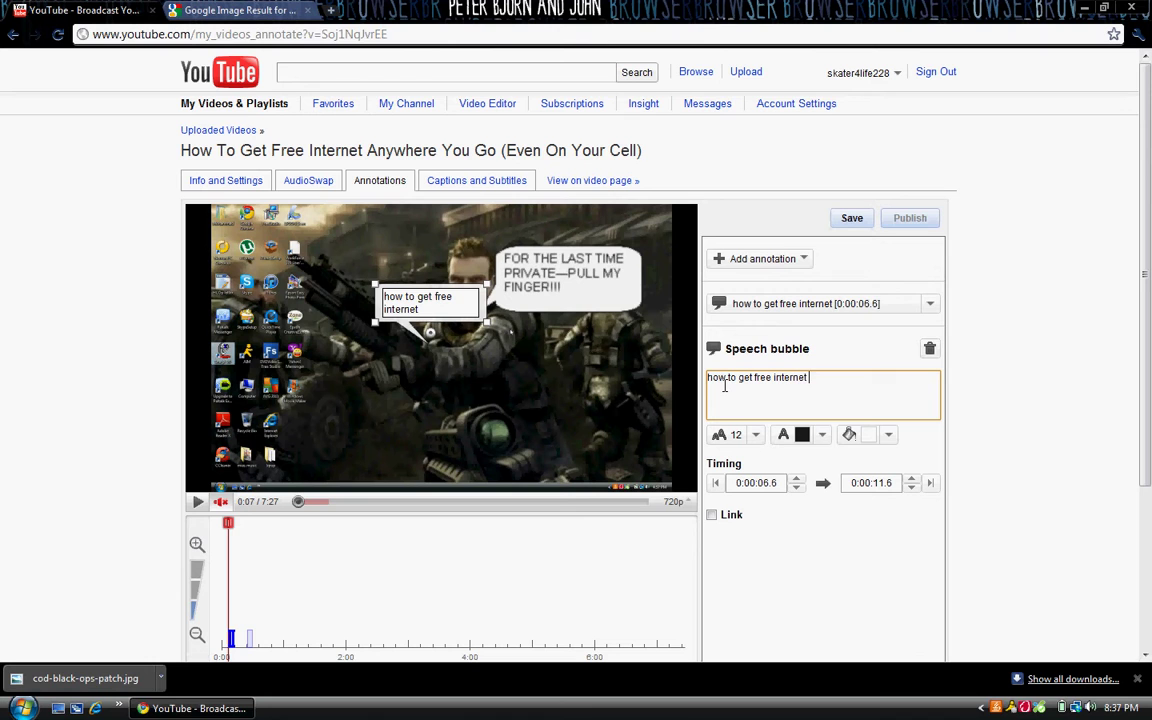
pyautogui.write(' on your')
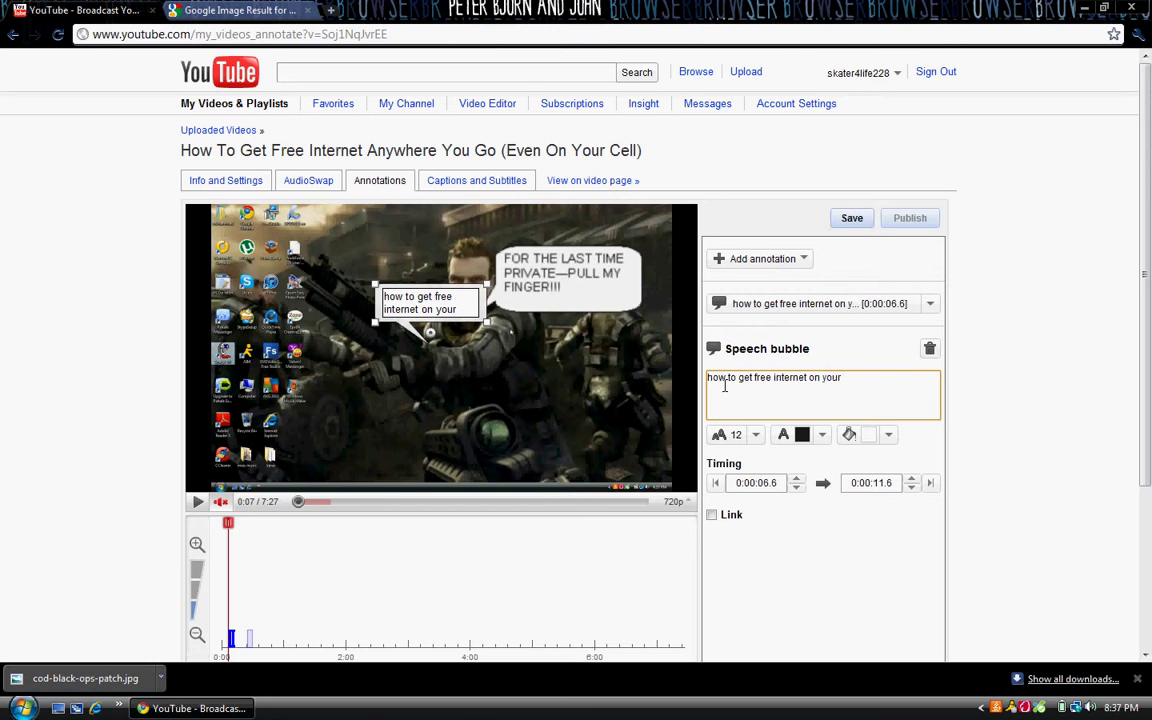
pyautogui.write(' cell or laptop')
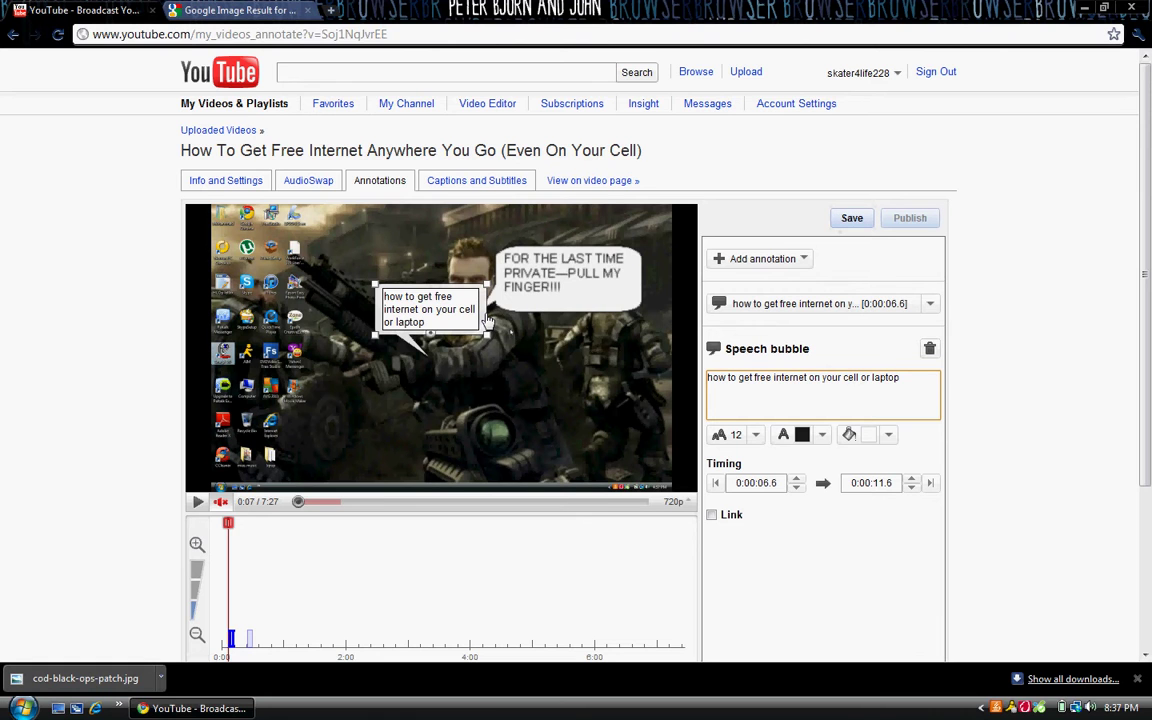
pyautogui.click(930, 347)
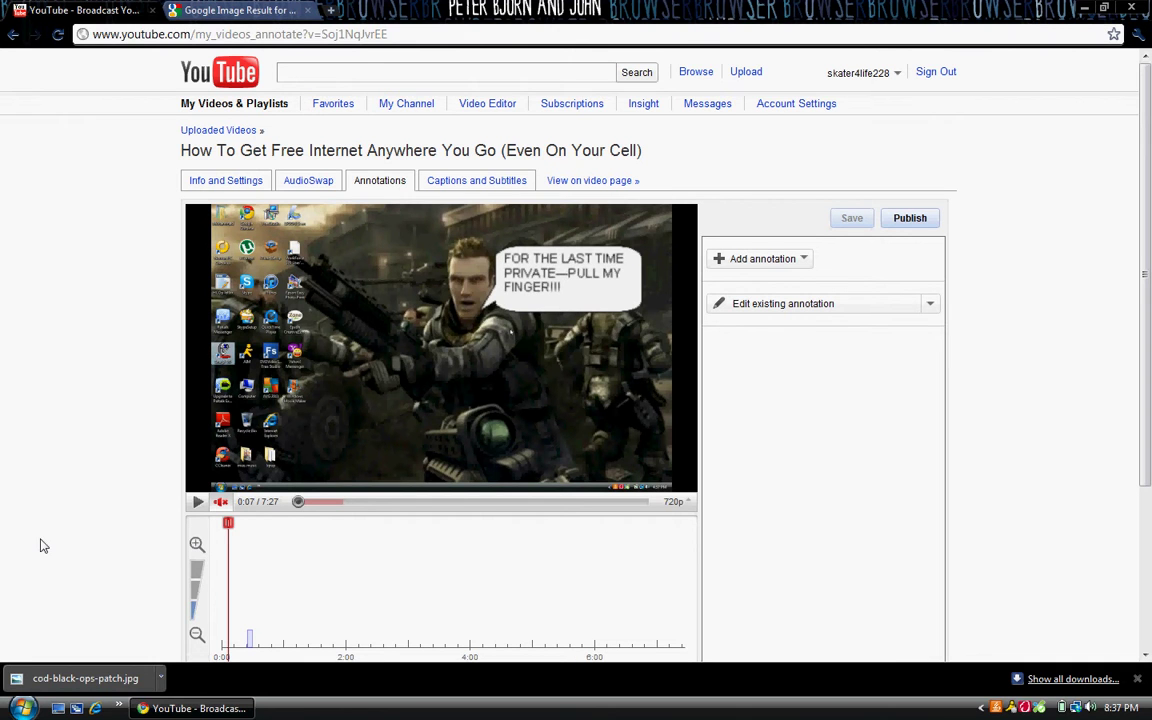
# Try red and white text on the existing "Thumbs up for cool killzone3 wallpaper" speech bubble, and set its text color back to black.
pyautogui.click(250, 643)
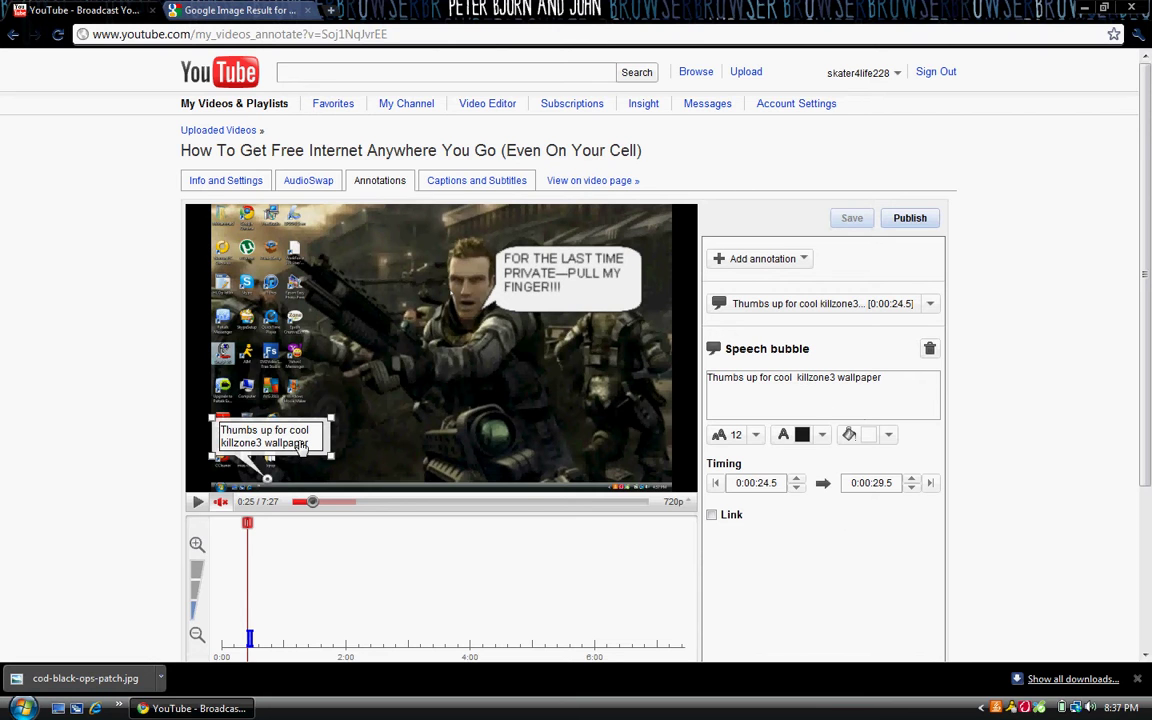
pyautogui.moveTo(302, 446); pyautogui.dragTo(224, 466)
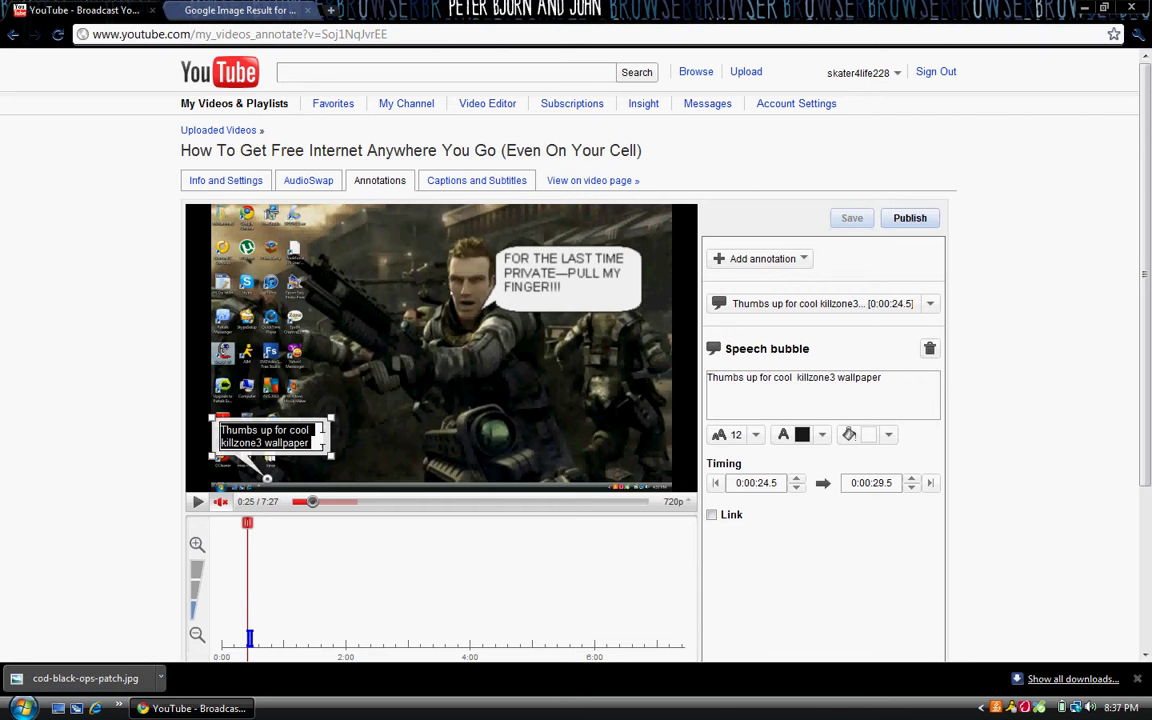
pyautogui.click(822, 436)
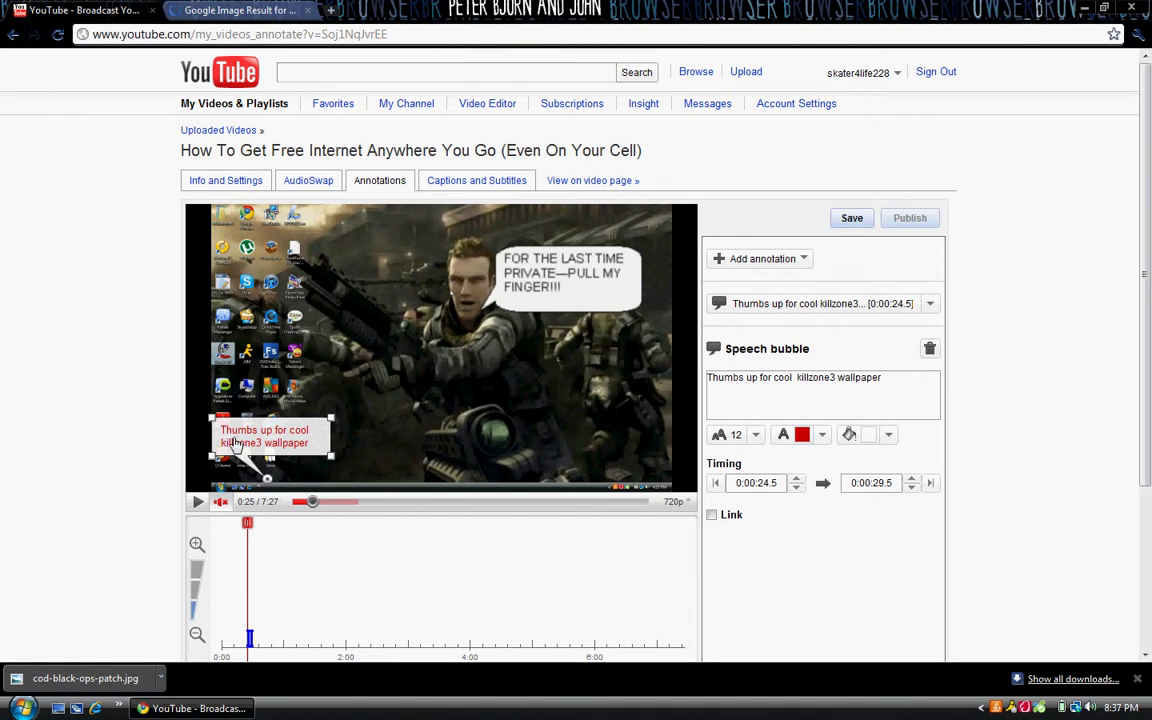
pyautogui.click(821, 434)
pyautogui.click(790, 452)
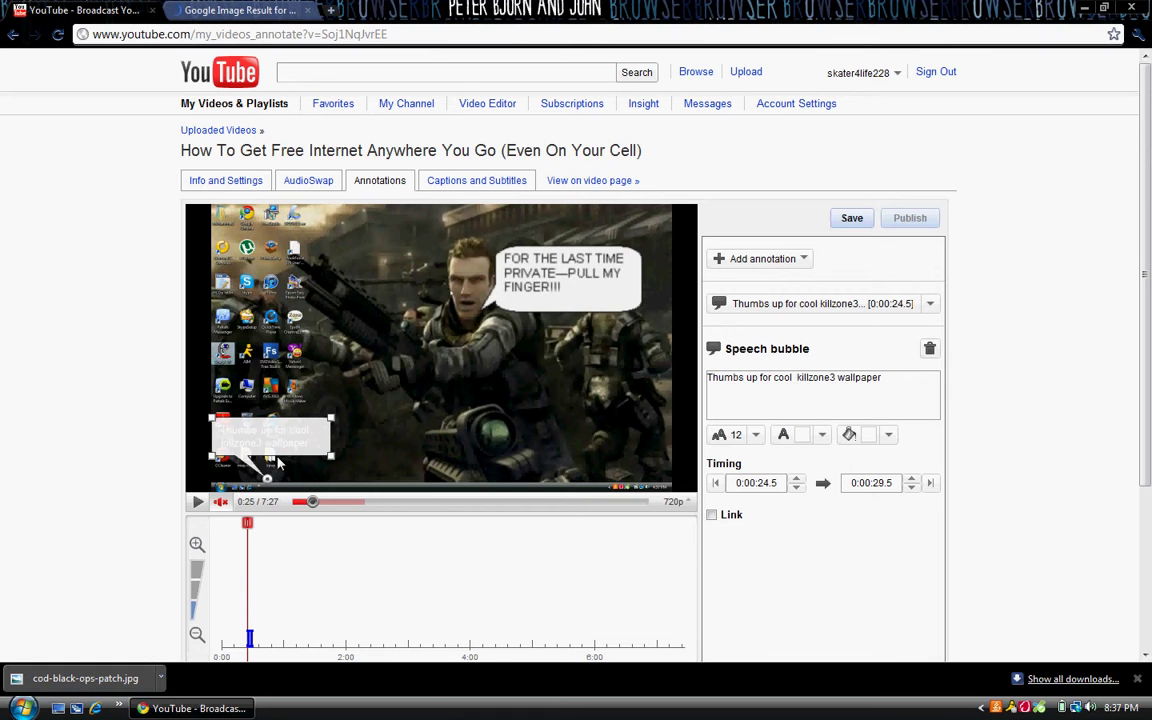
pyautogui.click(801, 436)
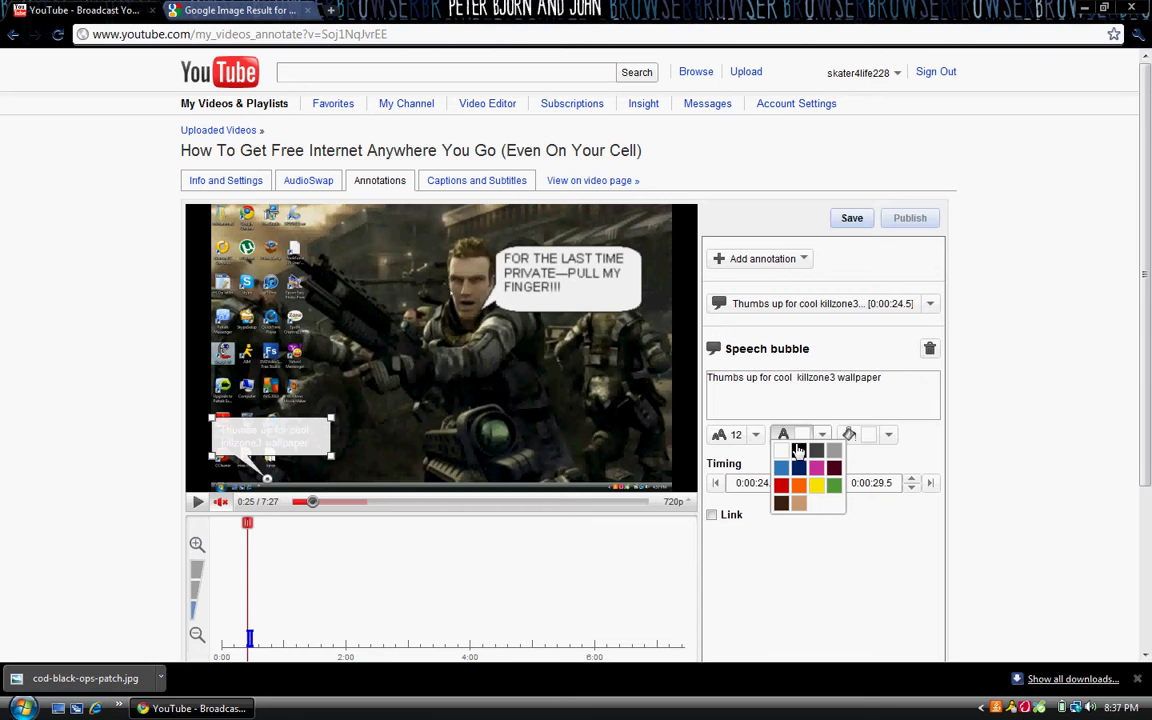
pyautogui.click(798, 452)
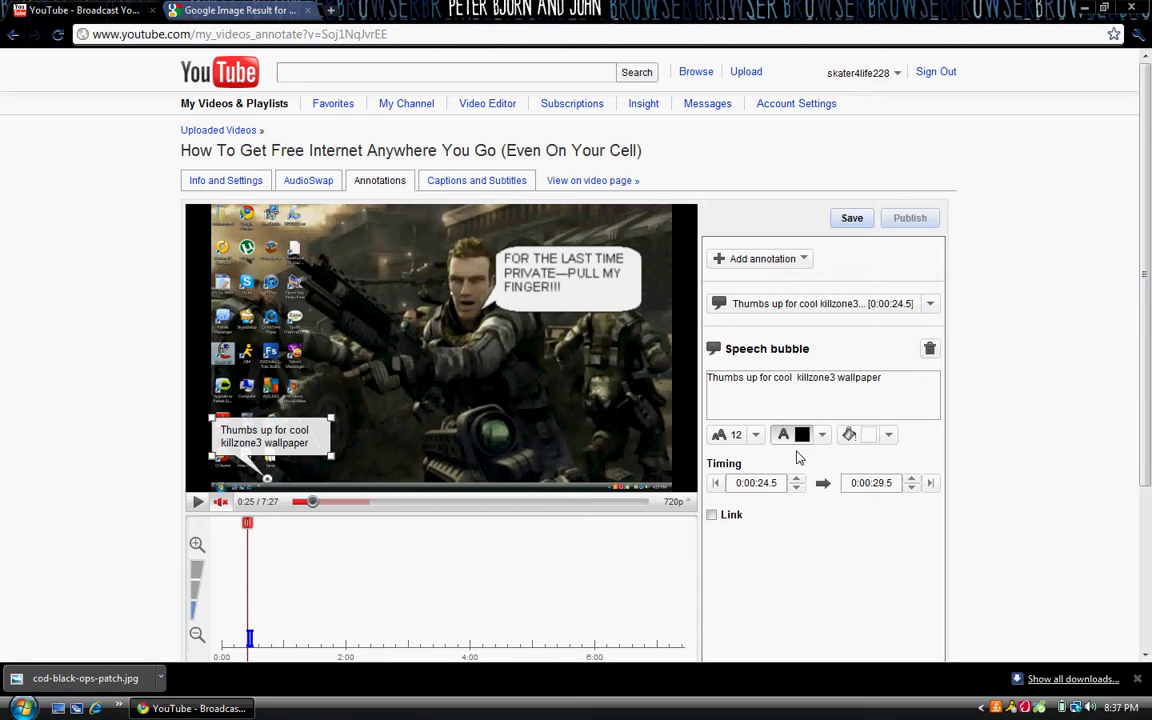
# Try a transparent and a tan background on the killzone3 wallpaper speech bubble, and set its background back to white.
pyautogui.click(888, 435)
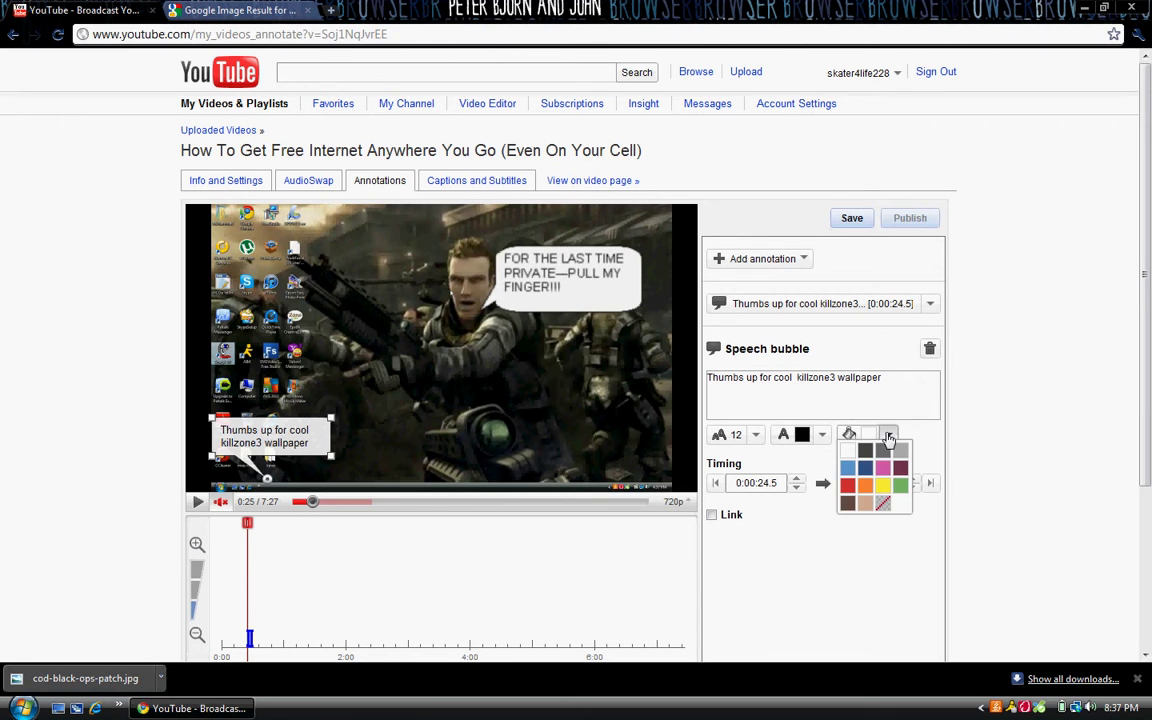
pyautogui.click(883, 505)
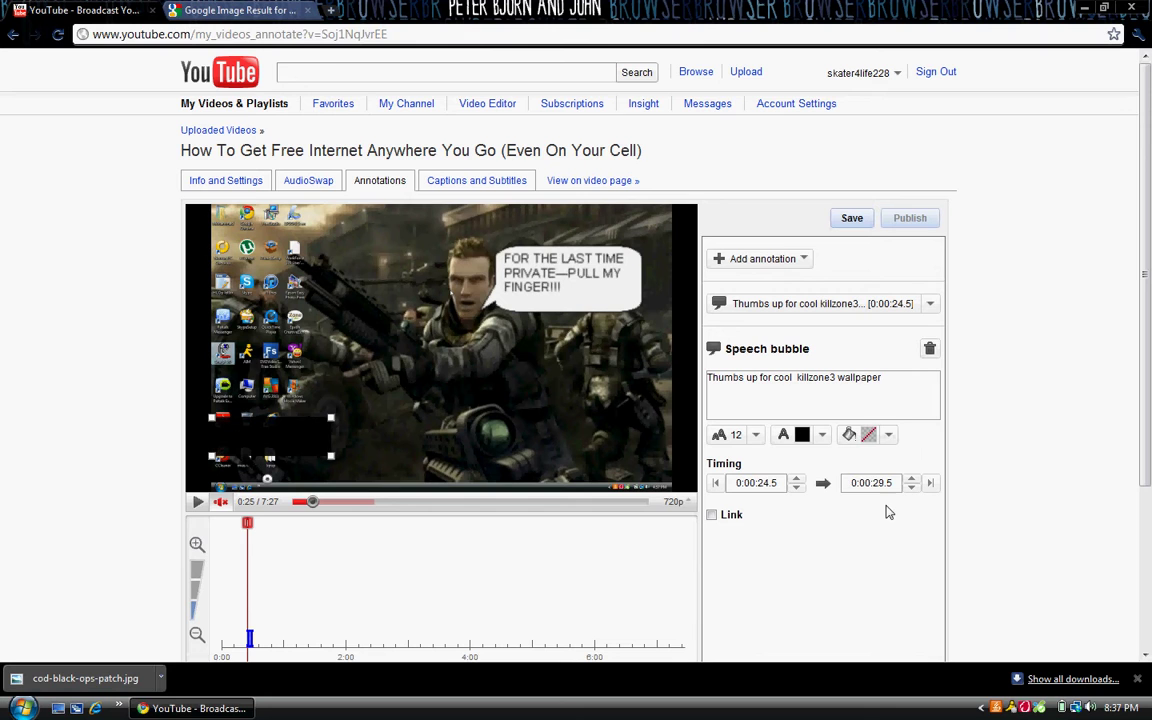
pyautogui.click(888, 435)
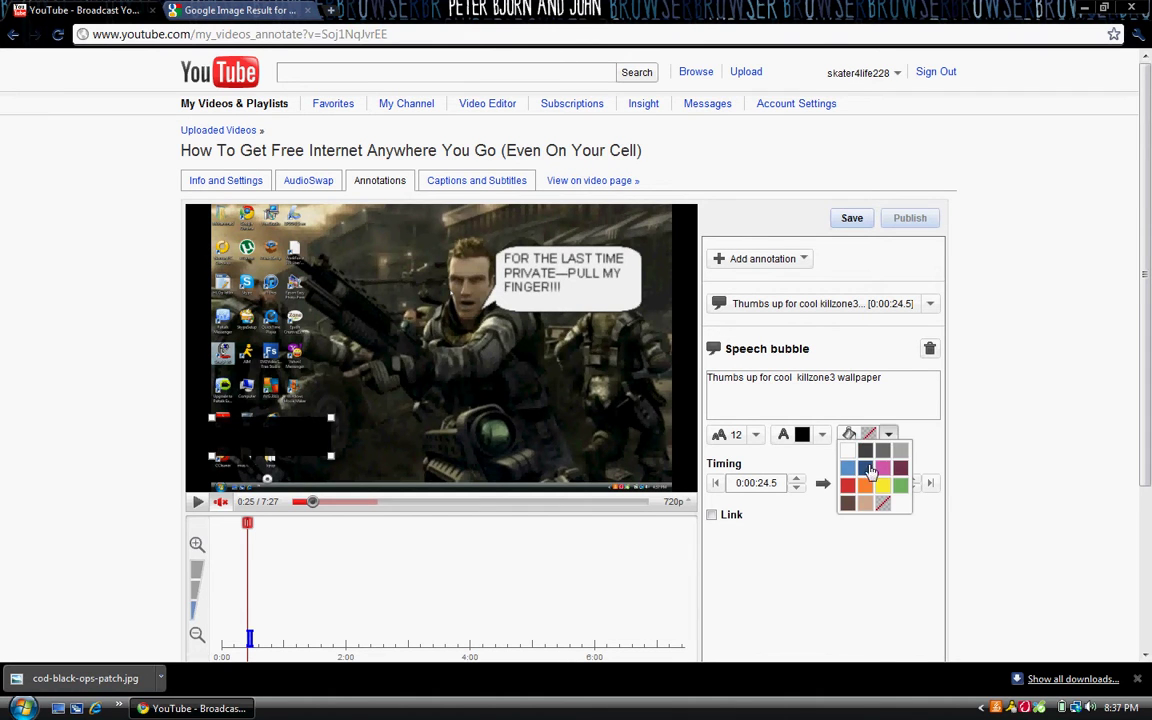
pyautogui.click(851, 461)
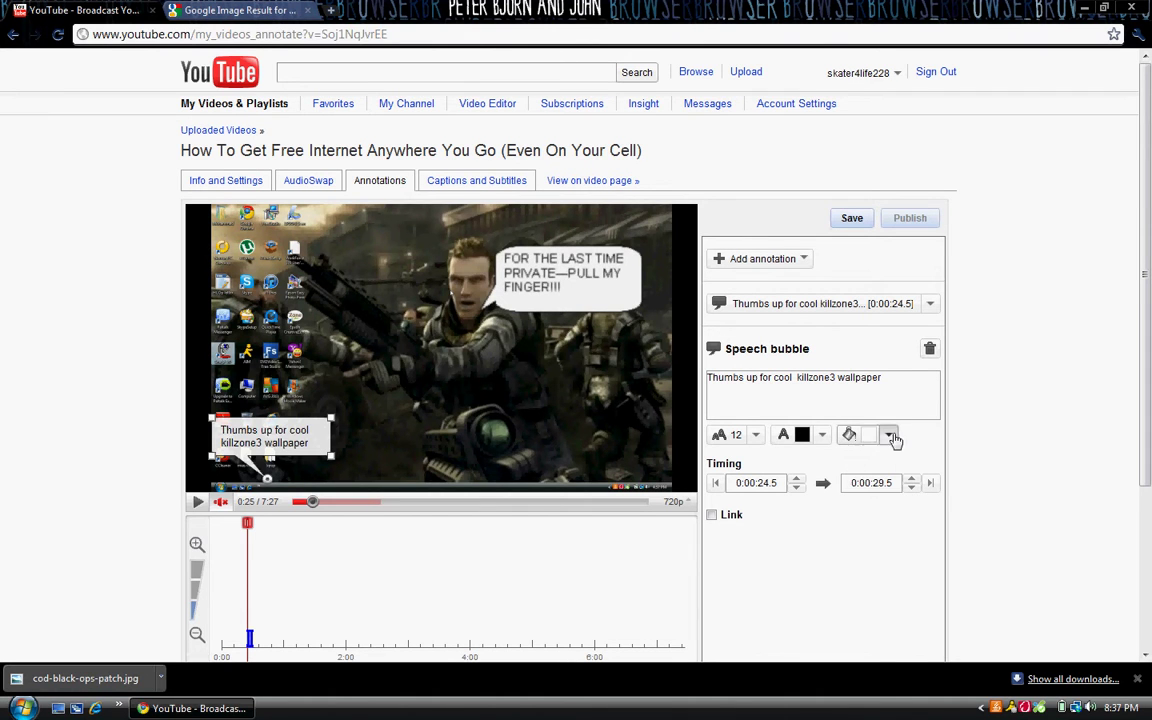
pyautogui.click(888, 435)
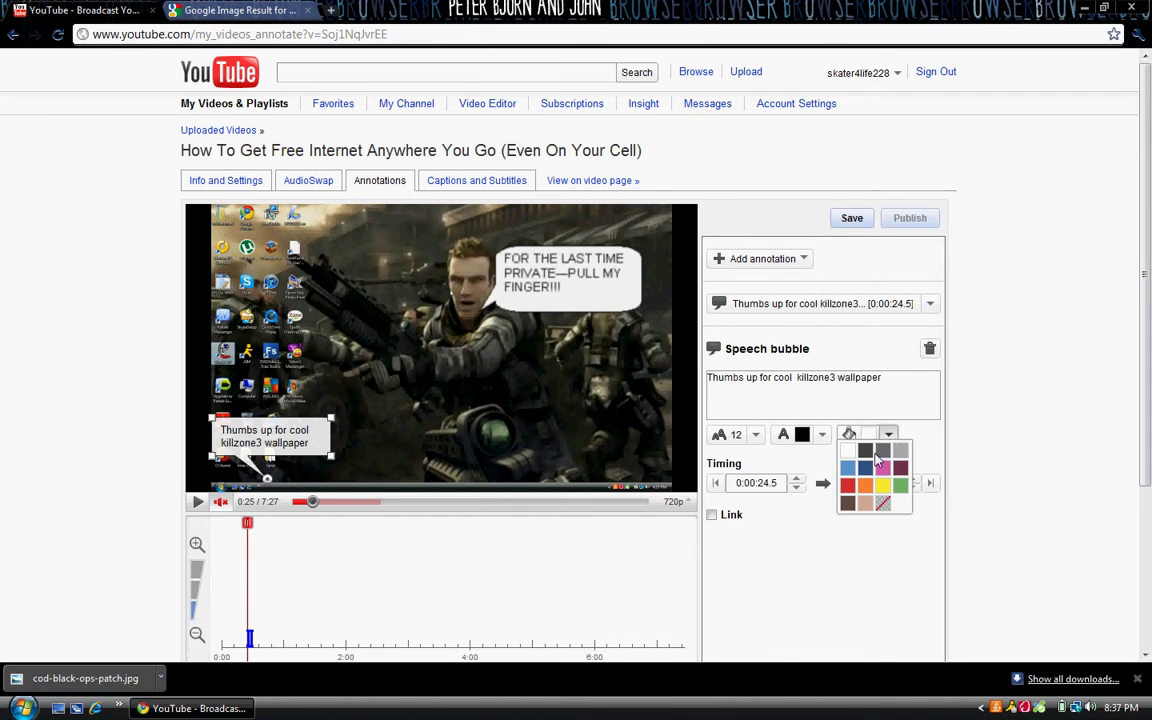
pyautogui.click(866, 504)
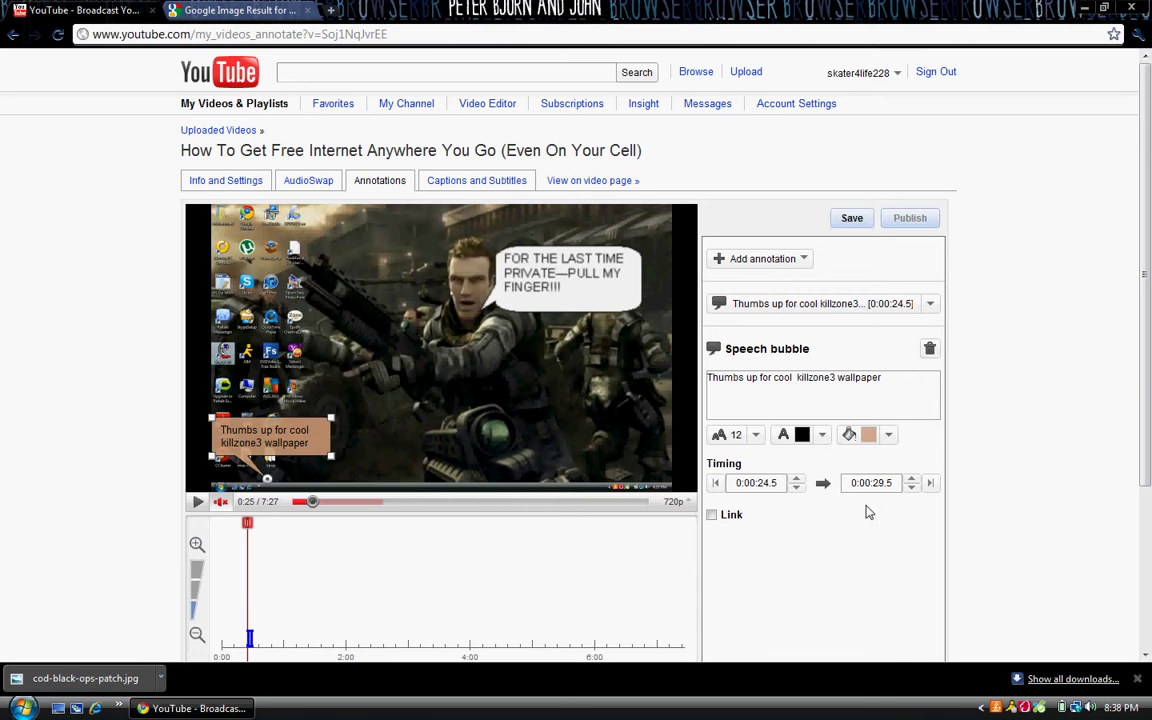
pyautogui.click(888, 436)
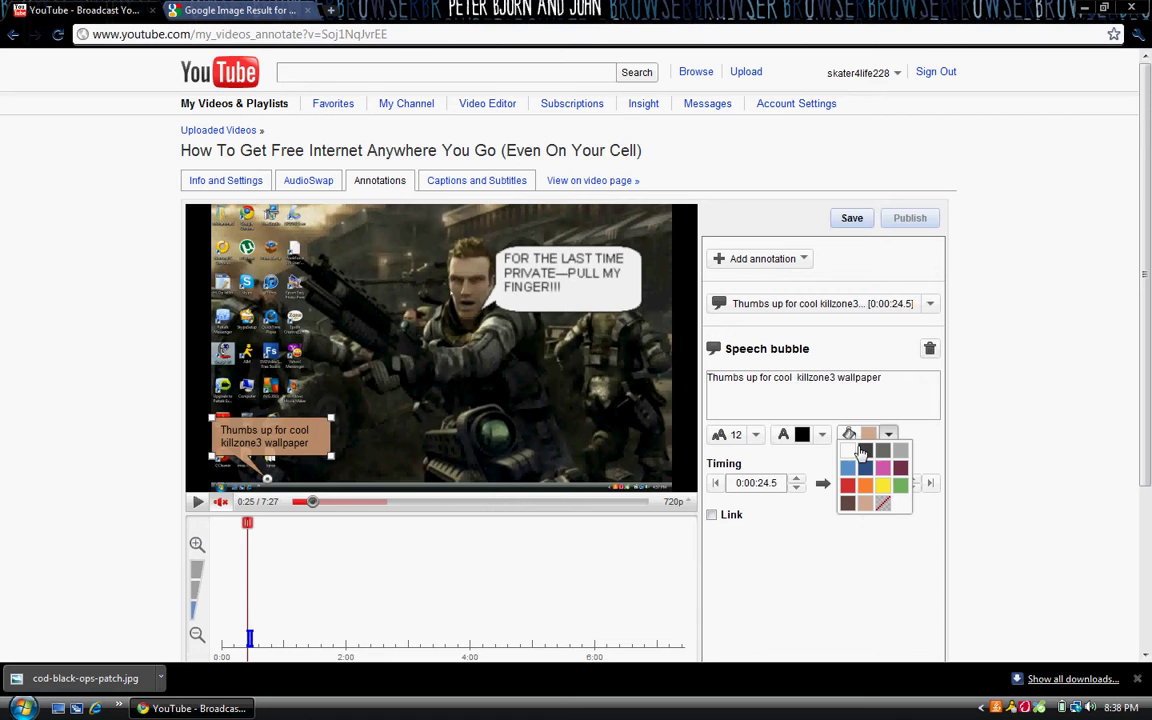
pyautogui.click(850, 452)
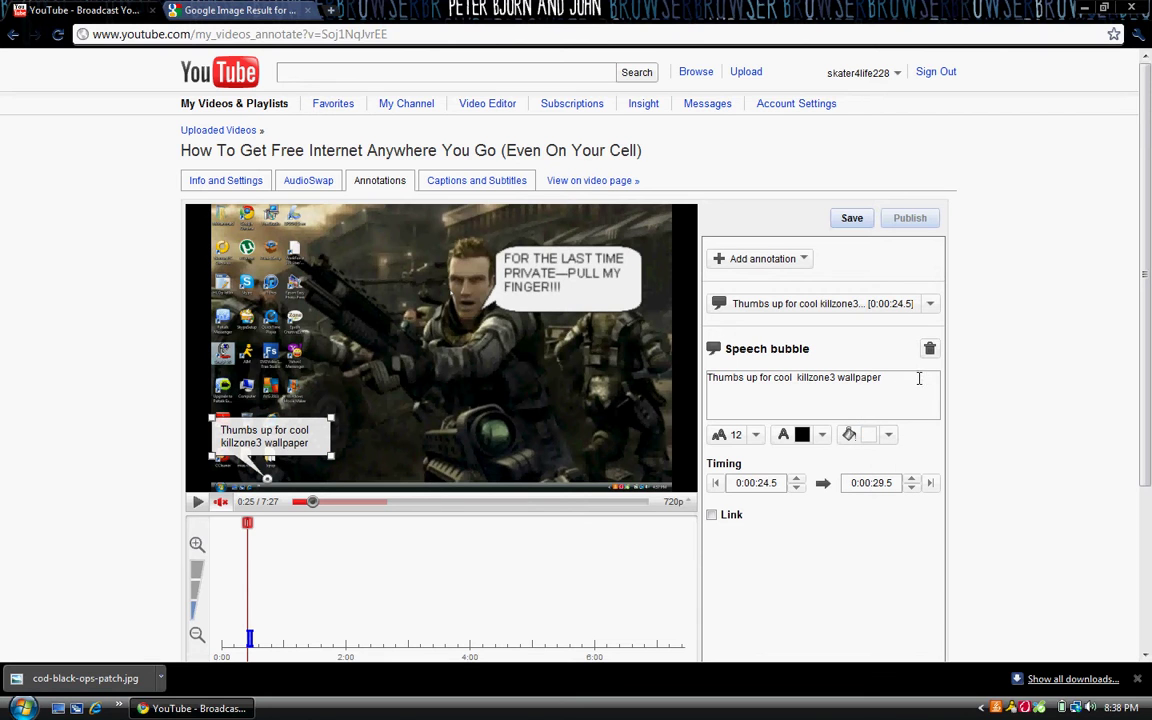
# Look through the font sizes for the killzone3 wallpaper speech bubble and choose 12.
pyautogui.click(751, 434)
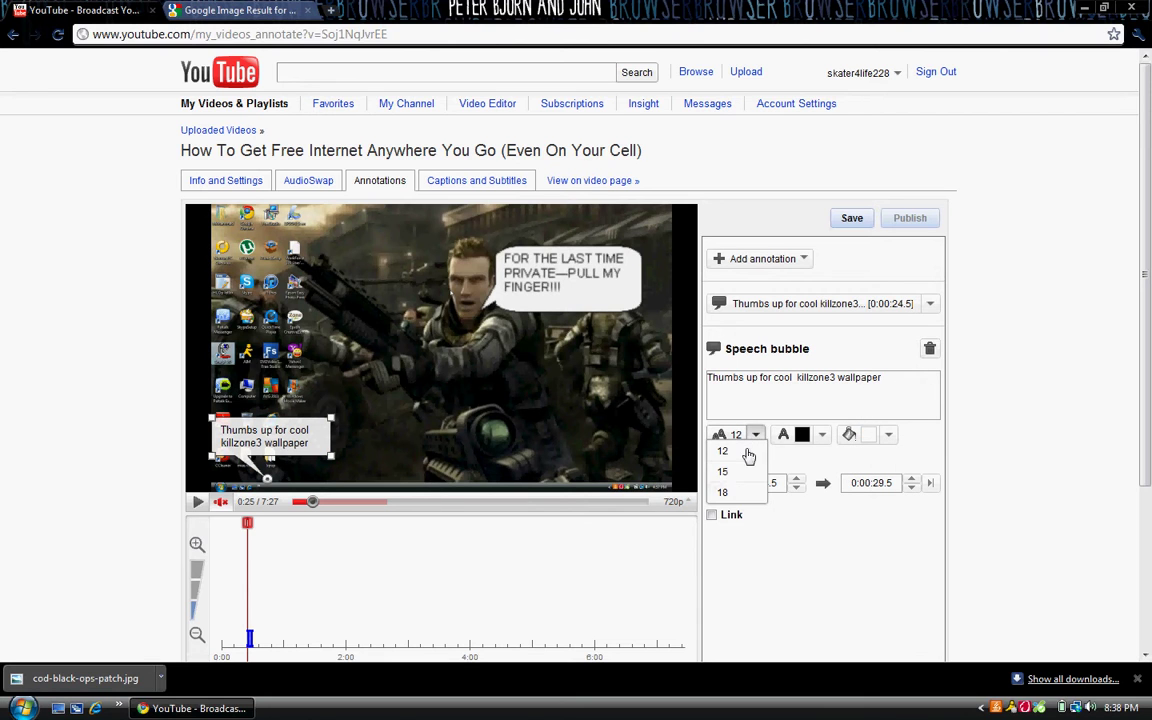
pyautogui.click(745, 451)
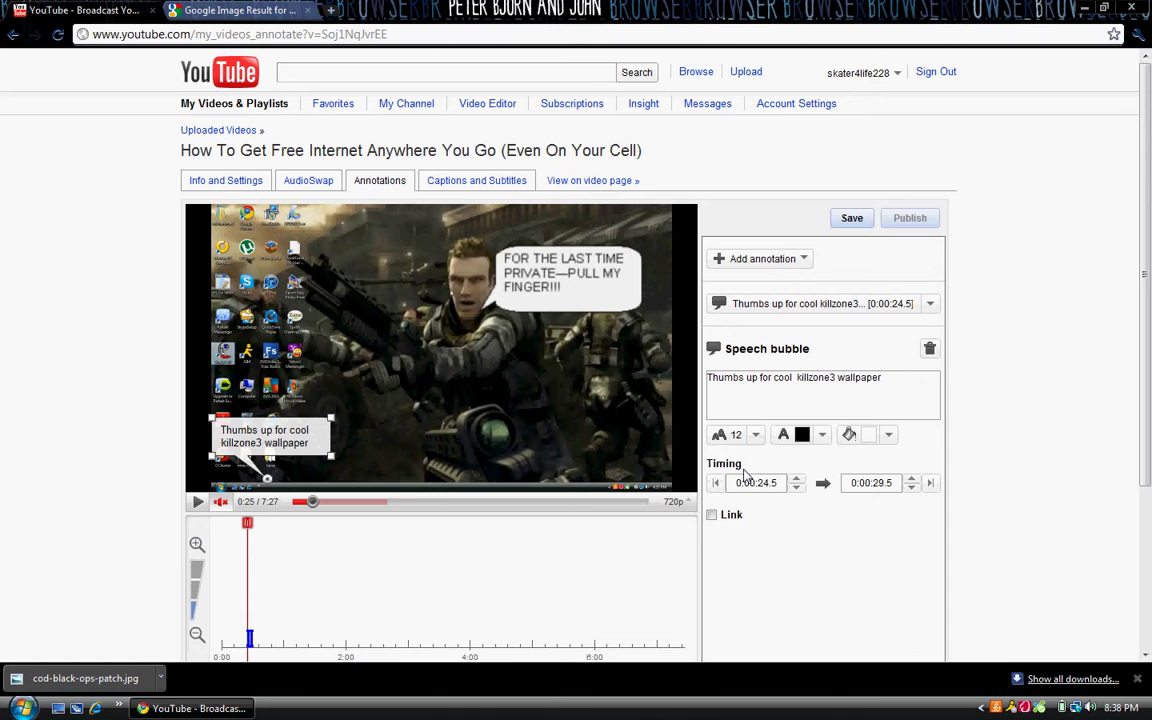
pyautogui.click(750, 434)
pyautogui.click(748, 451)
pyautogui.click(753, 440)
pyautogui.click(753, 451)
# Save and publish the video's annotations, and open the live video.
pyautogui.click(866, 230)
pyautogui.click(897, 219)
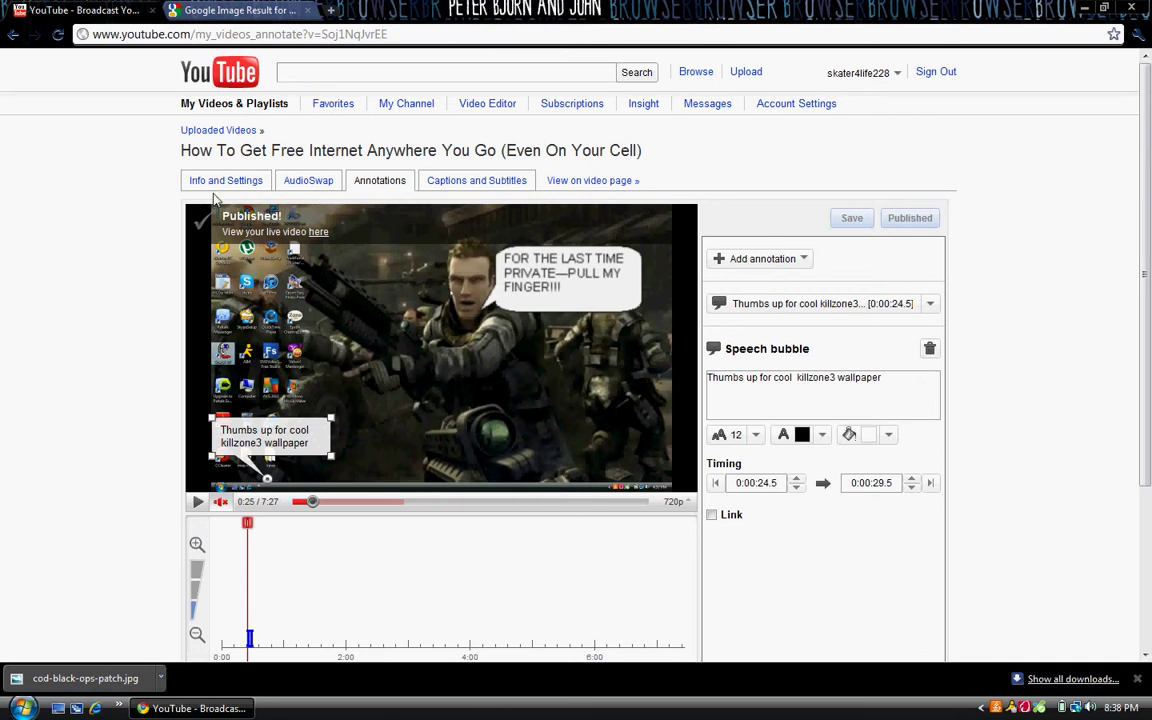
pyautogui.click(318, 232)
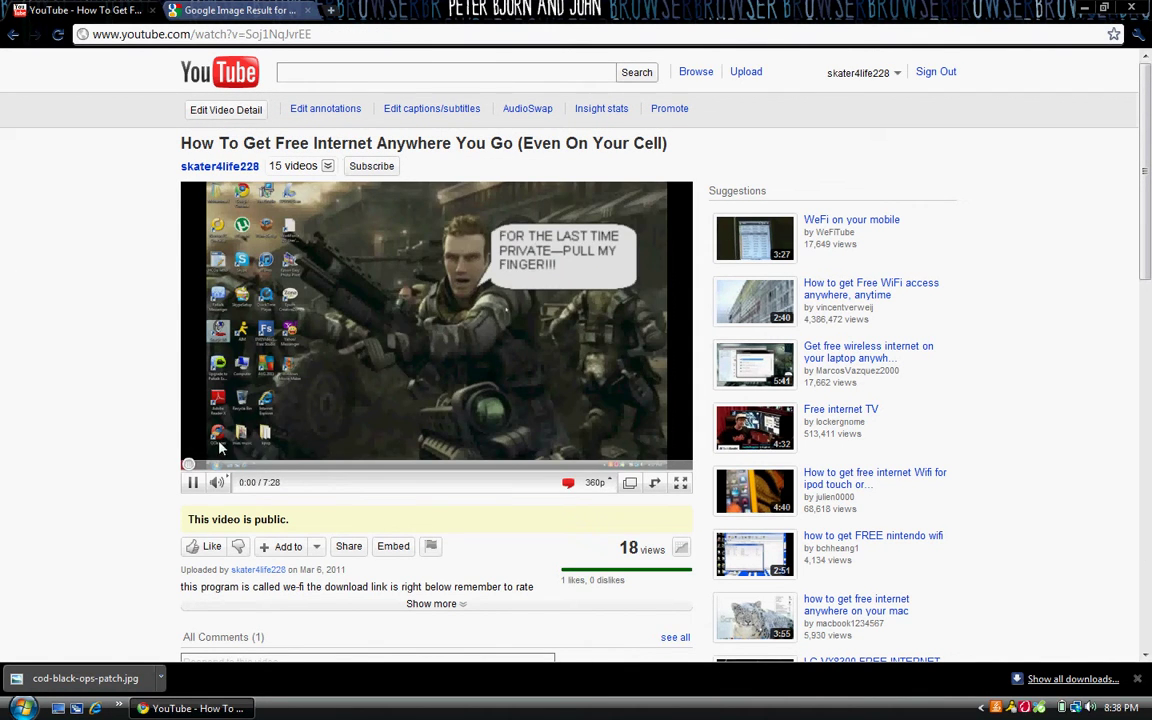
# Mute the live video and expand the channel's list of uploaded videos above the player.
pyautogui.click(215, 482)
pyautogui.click(300, 166)
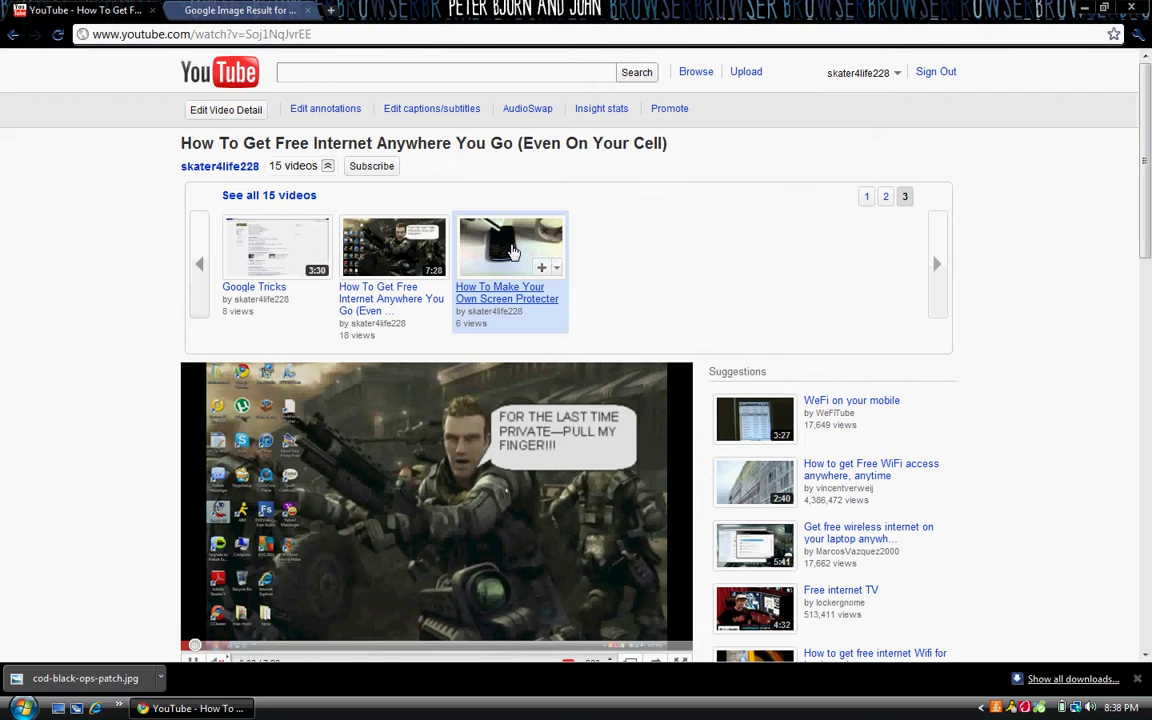
# Open the How To Make Your Own Screen Protecter video in the annotations editor and mute its preview.
pyautogui.click(502, 252)
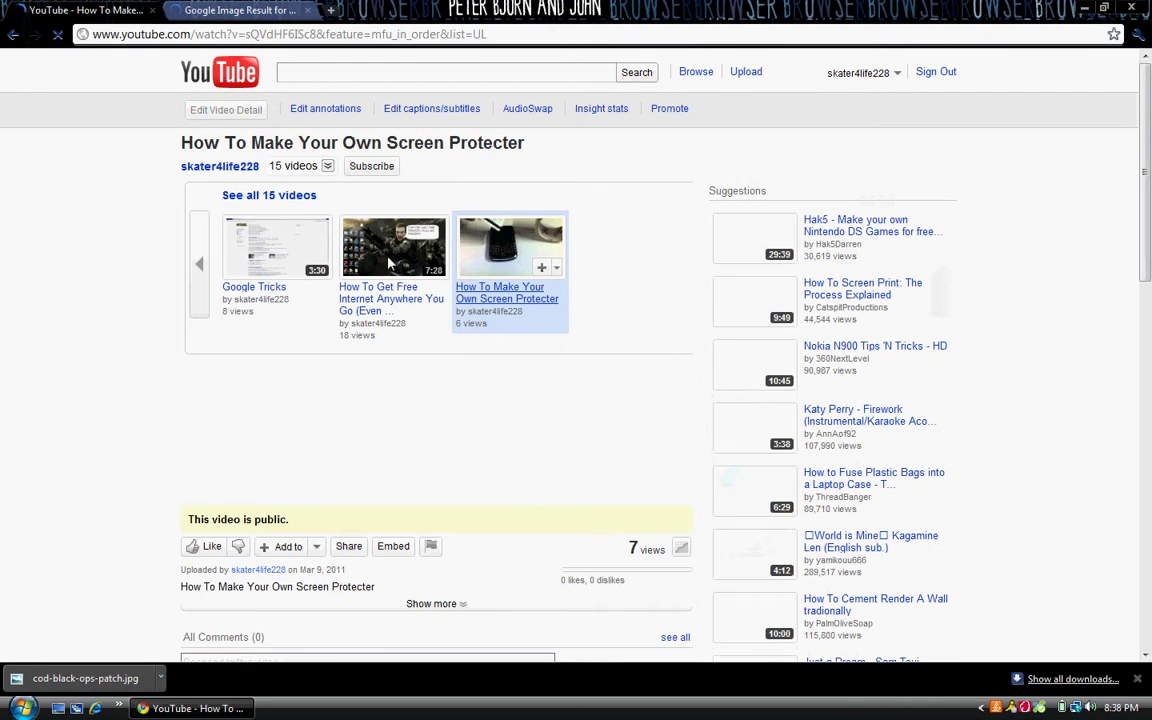
pyautogui.click(334, 114)
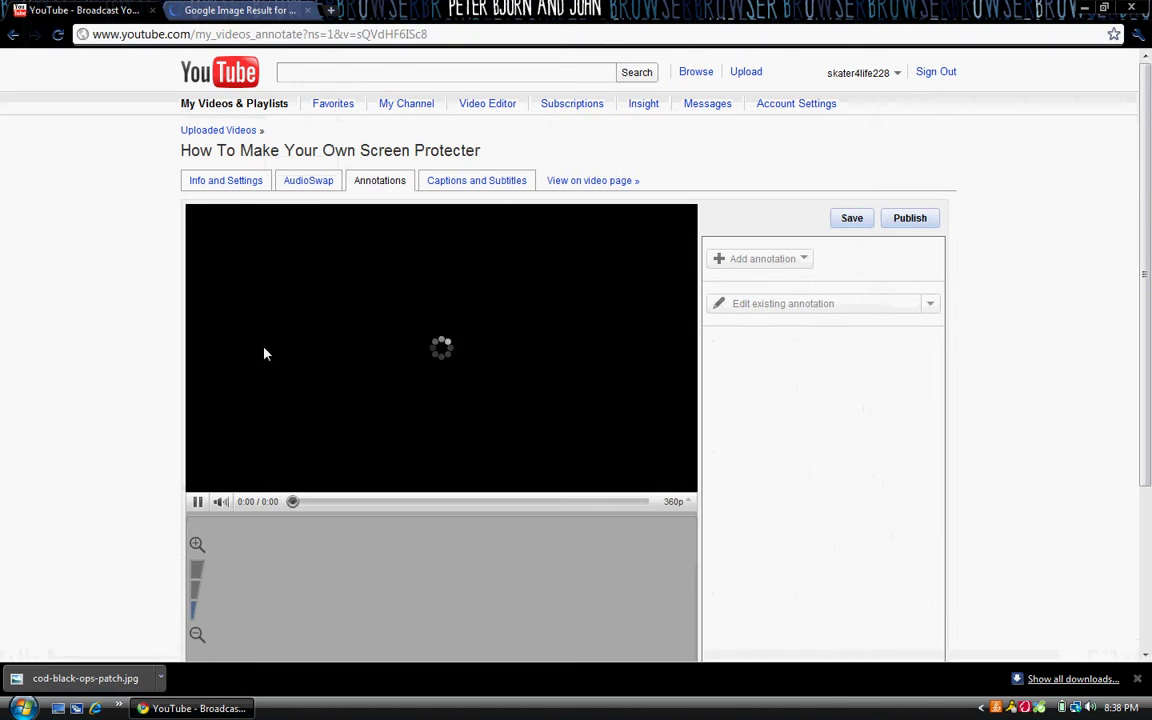
pyautogui.click(220, 504)
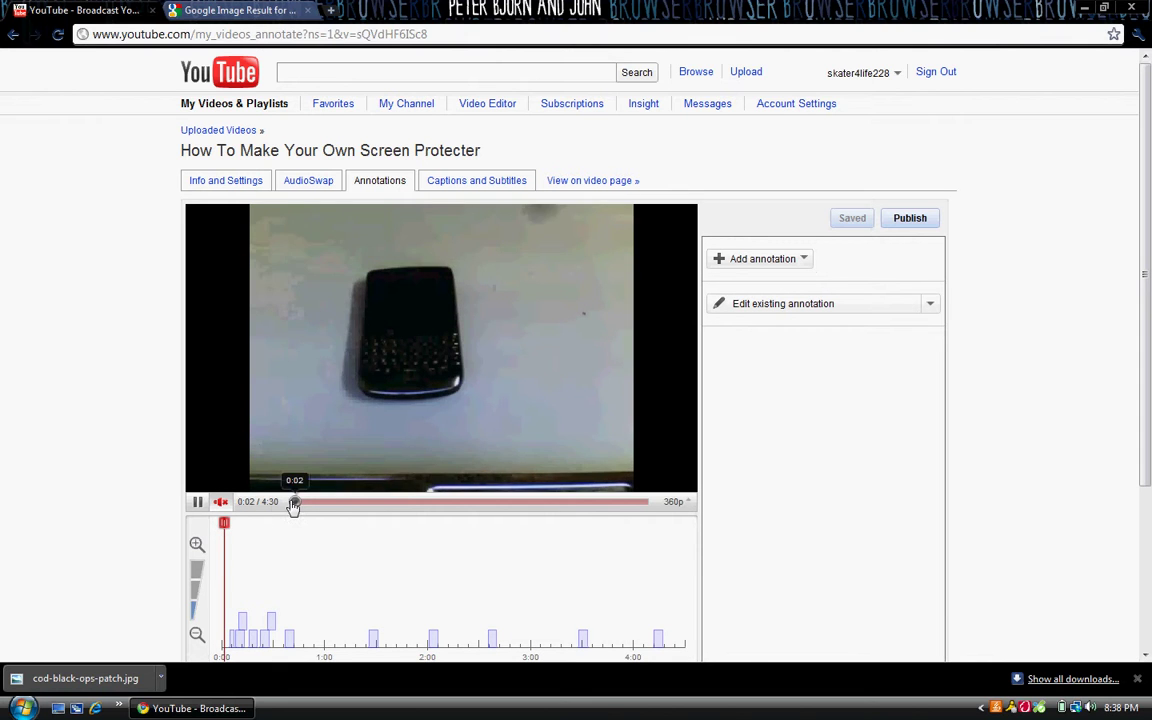
# Pause the preview at about 2:13 and add a speech bubble annotation there.
pyautogui.moveTo(294, 501)
pyautogui.mouseDown()
pyautogui.moveTo(478, 483)
pyautogui.moveTo(455, 482)
pyautogui.mouseUp()
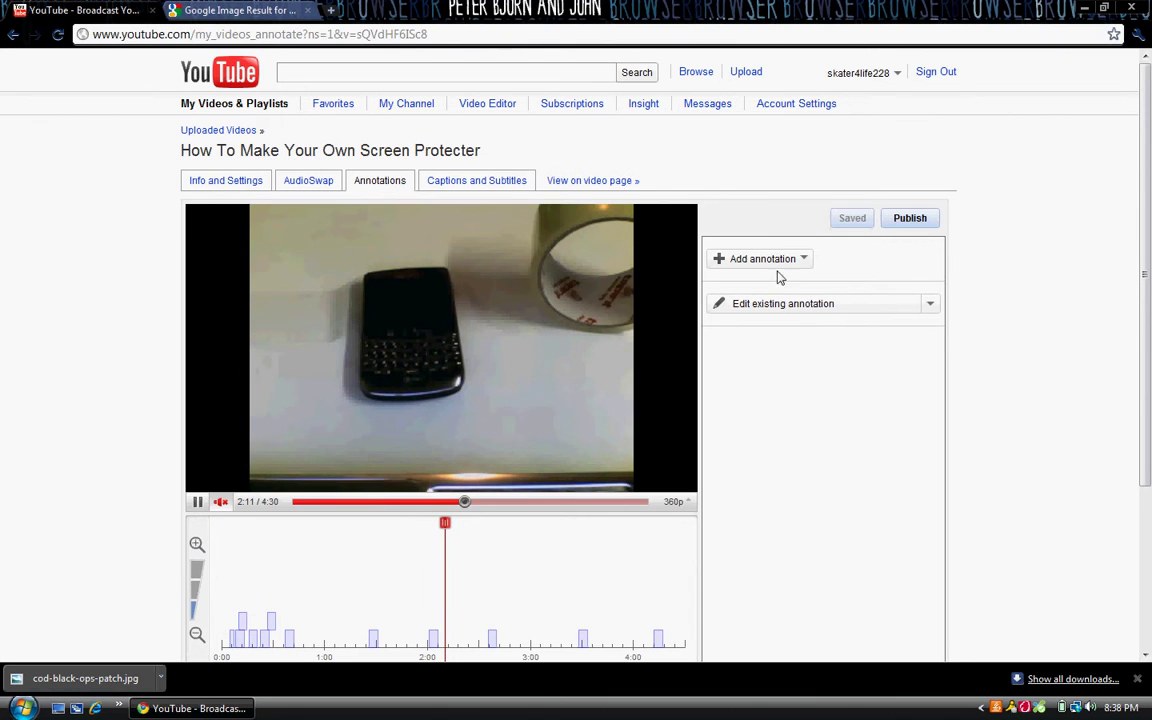
pyautogui.click(196, 503)
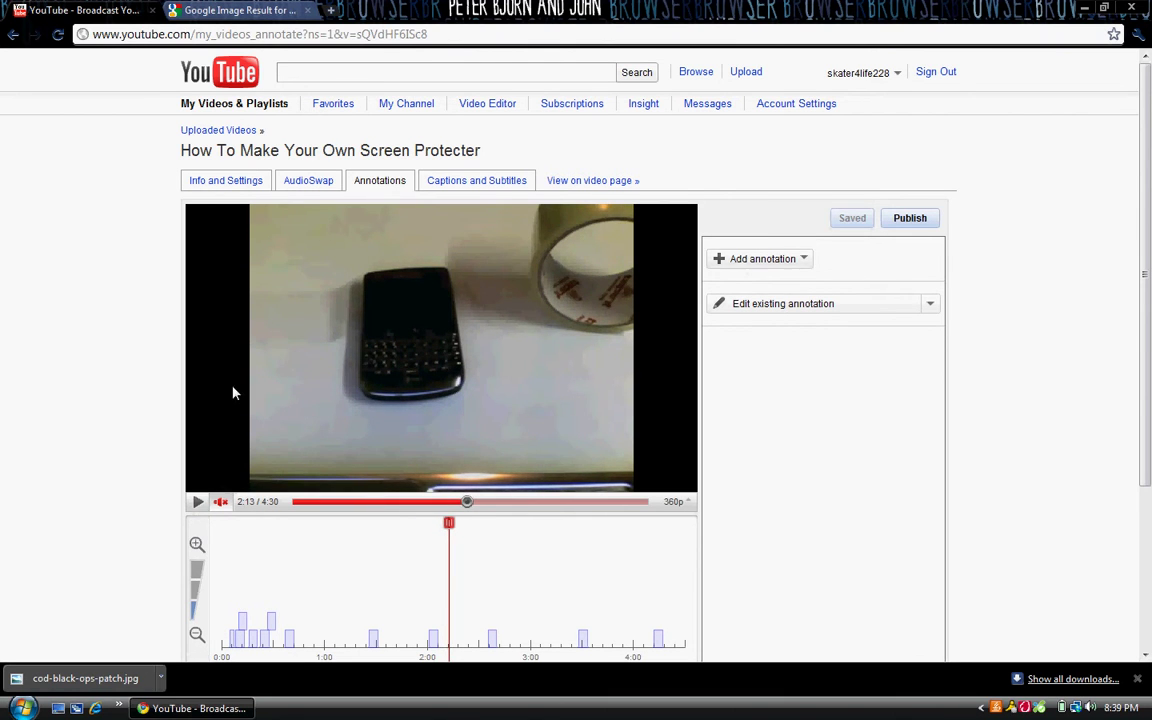
pyautogui.click(775, 258)
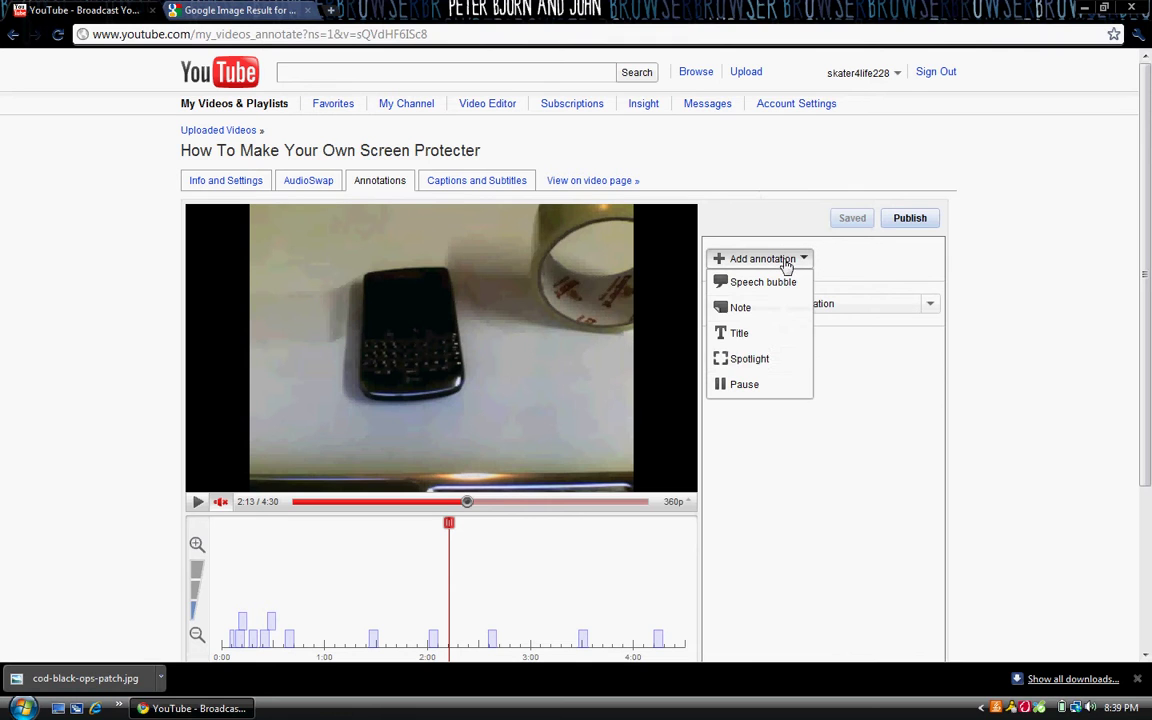
pyautogui.click(762, 282)
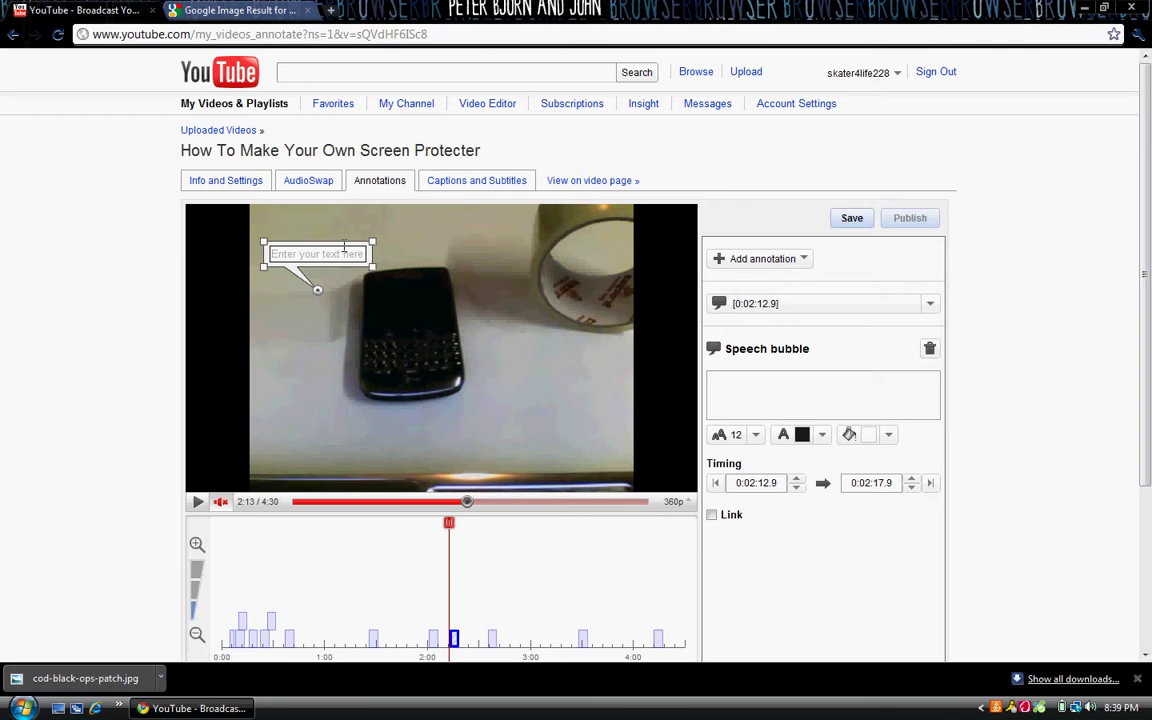
# Enlarge the new speech bubble and position it so it covers the whole phone in the video frame.
pyautogui.moveTo(347, 249); pyautogui.dragTo(247, 201)
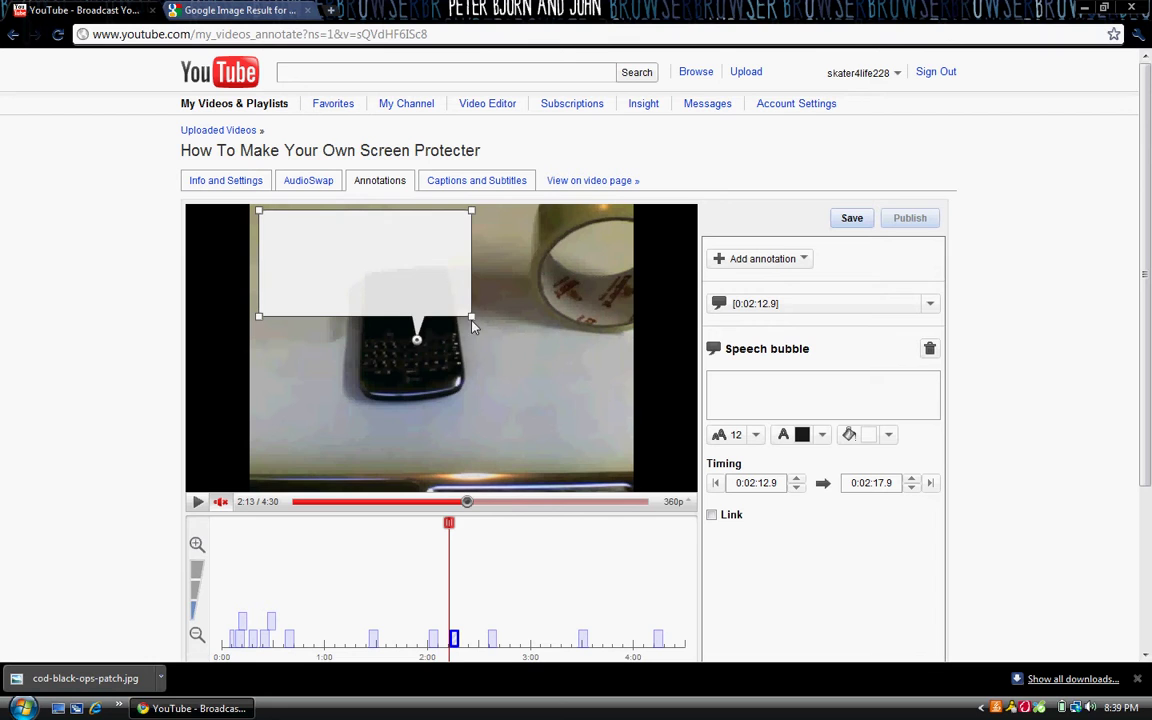
pyautogui.moveTo(472, 318); pyautogui.dragTo(645, 488)
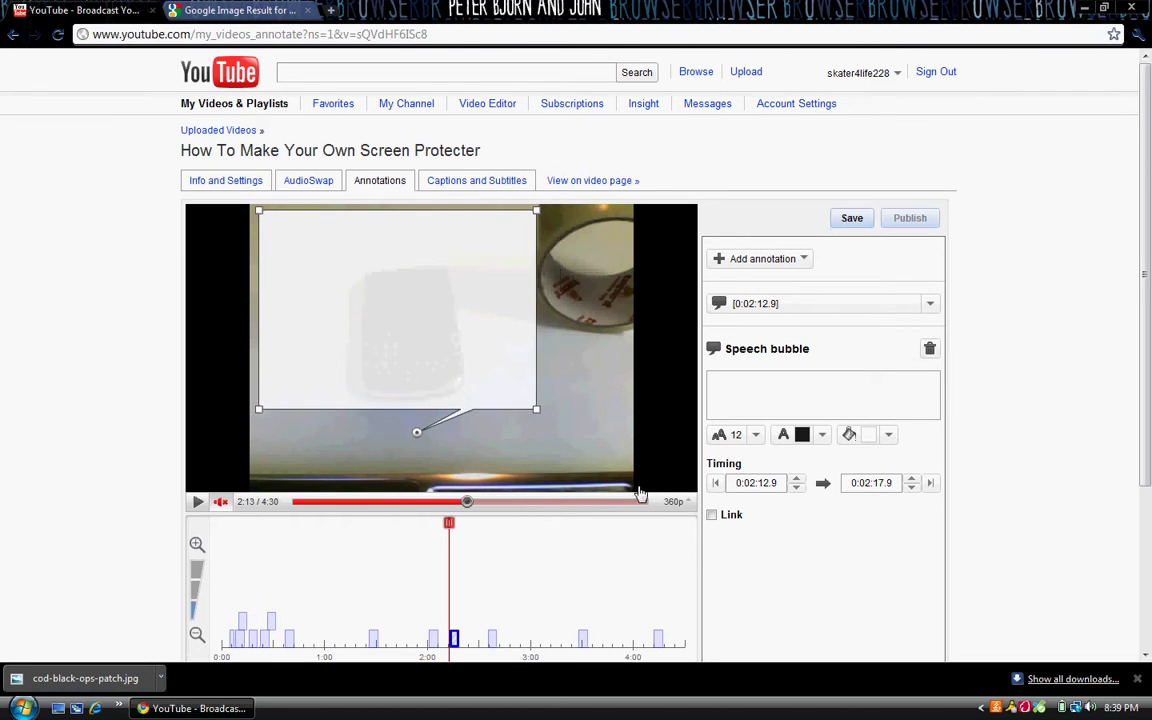
pyautogui.moveTo(452, 314); pyautogui.dragTo(417, 288)
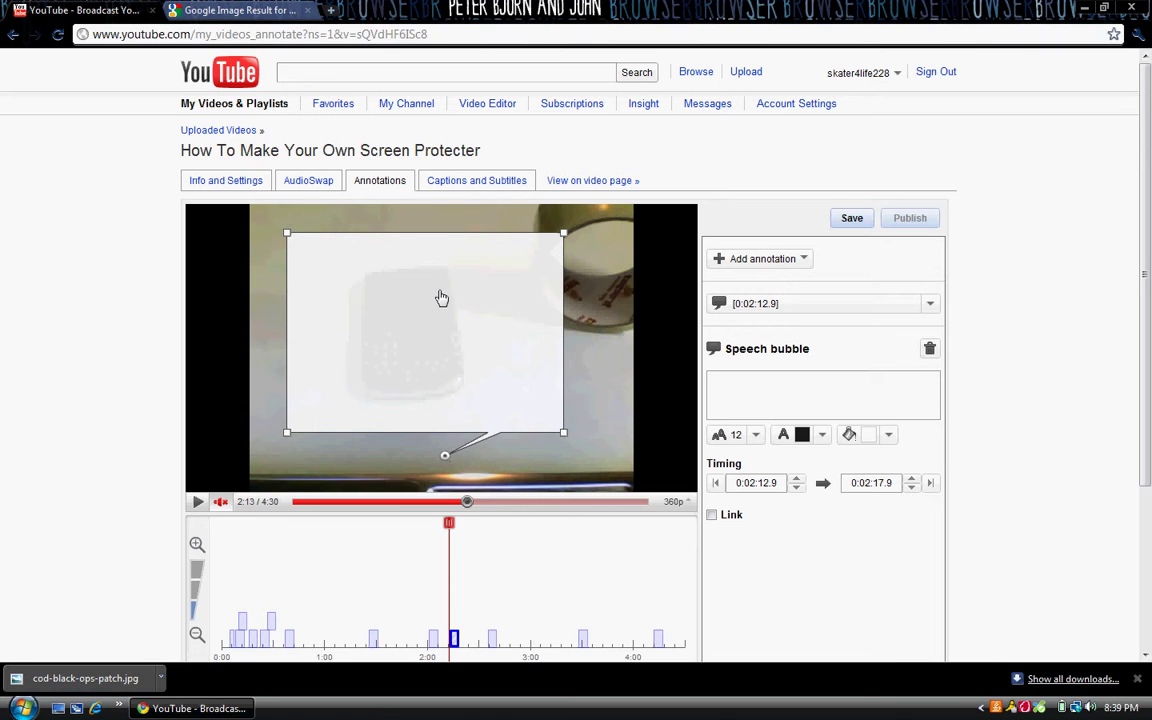
# Give the speech bubble a transparent background and white text.
pyautogui.click(888, 436)
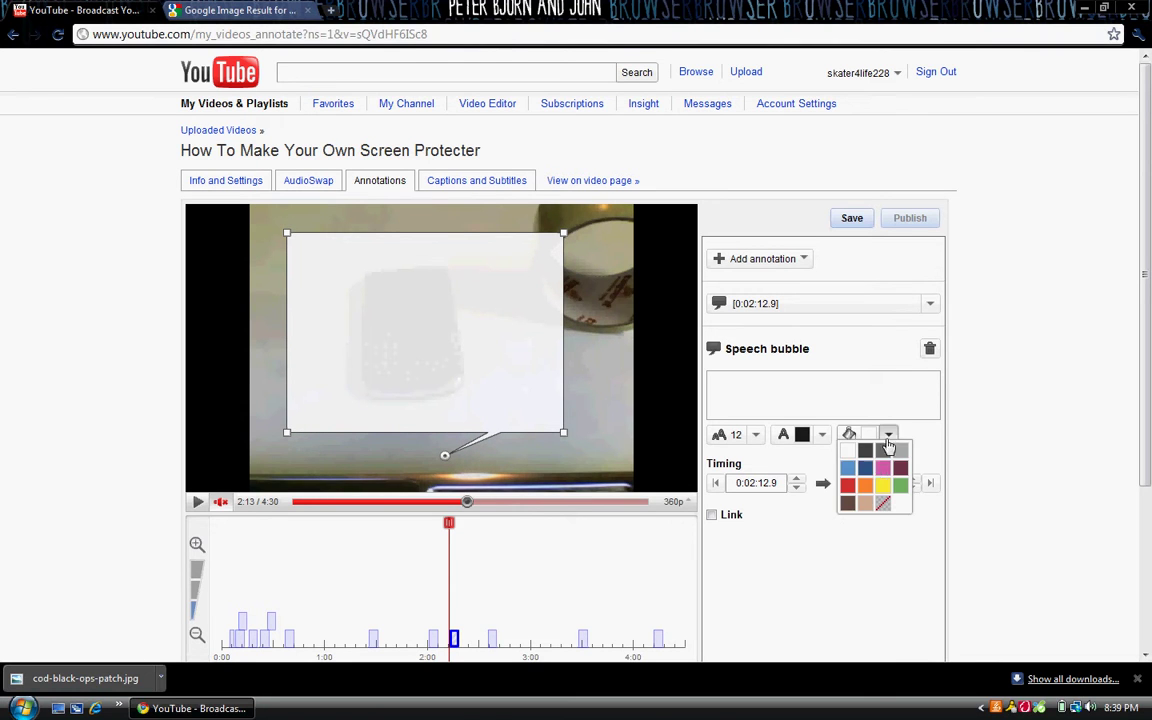
pyautogui.click(884, 504)
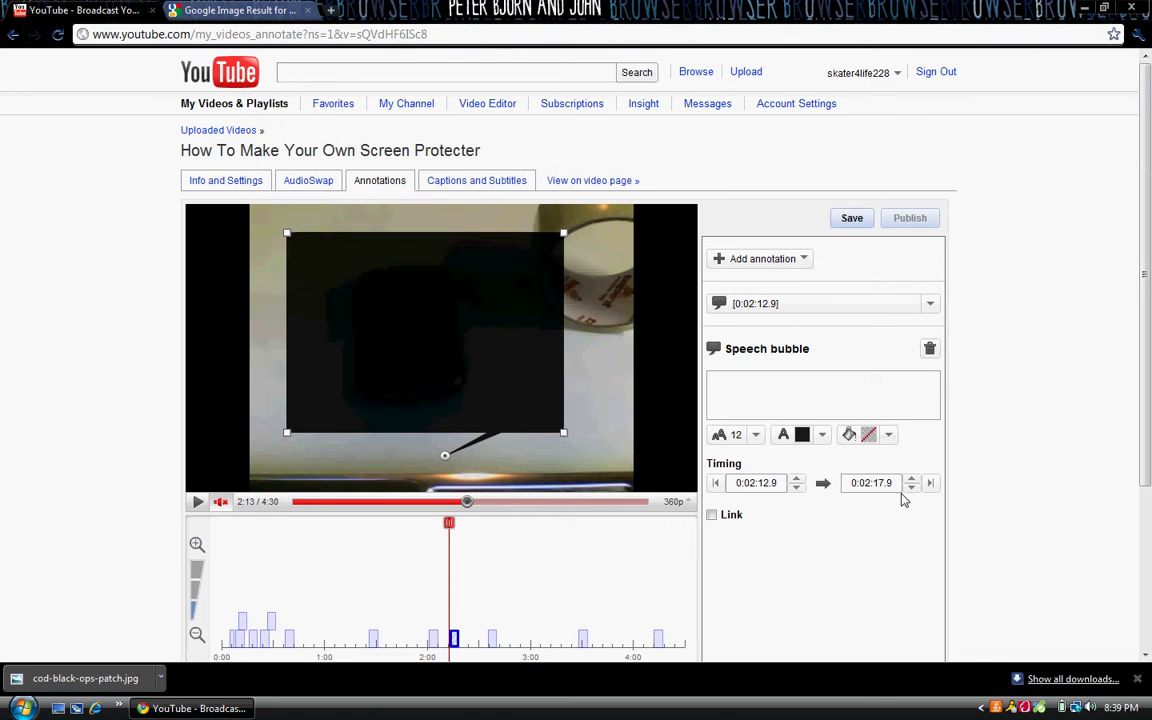
pyautogui.click(822, 435)
pyautogui.click(781, 453)
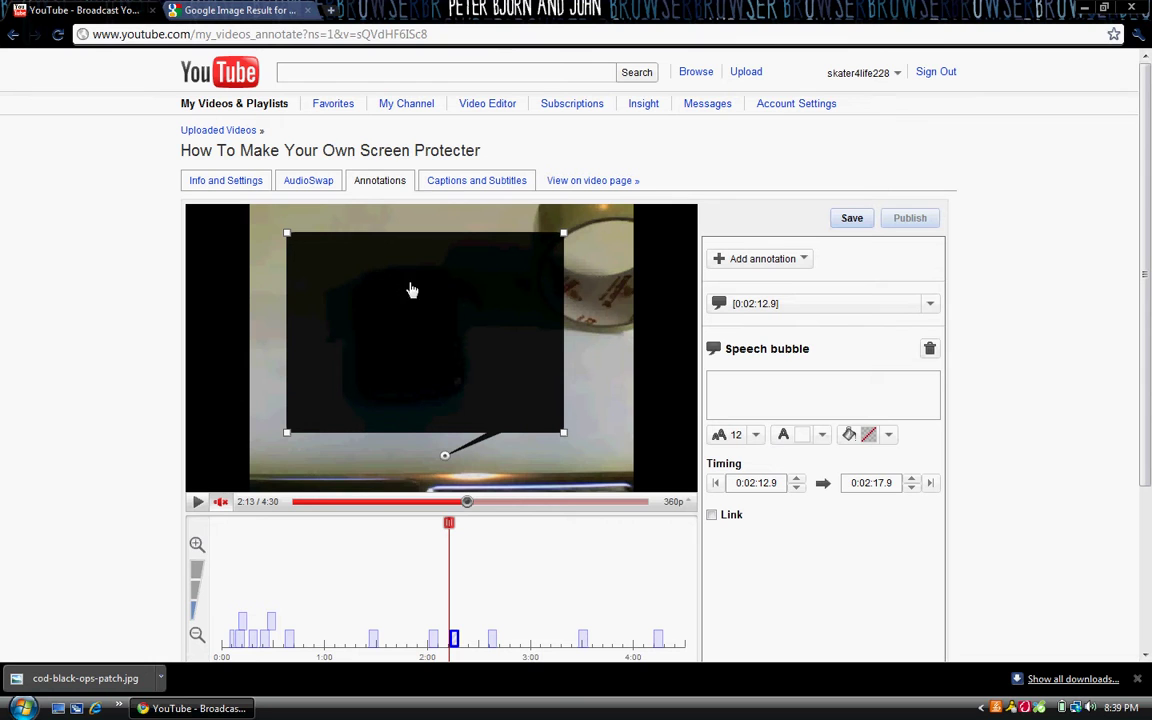
# Fill the speech bubble at 0:02:12.9 with many lines of the repeated letter "h" as its text.
pyautogui.click(775, 384)
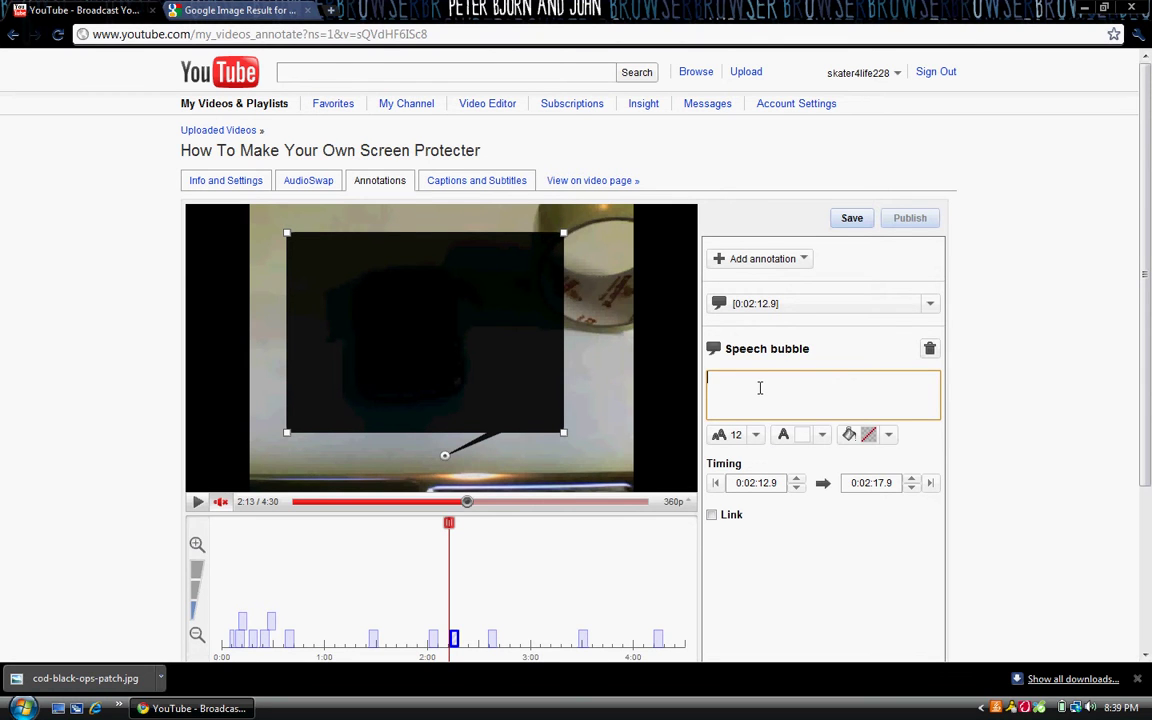
pyautogui.write('hhhhhhhhhhhhhhhhhhhhhhhhhhhhhhhhhhhhhhhhhhhhhhhhhhhhhhhh')
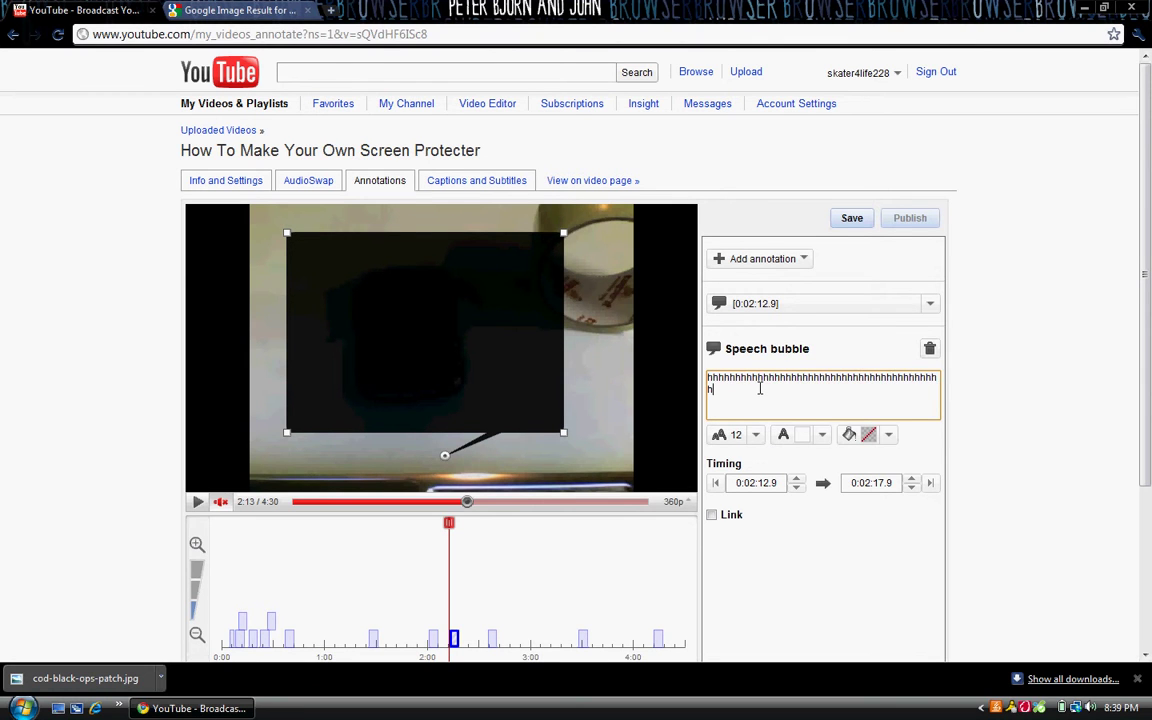
pyautogui.write('hhhhhhhhhhhhhhhhhh')
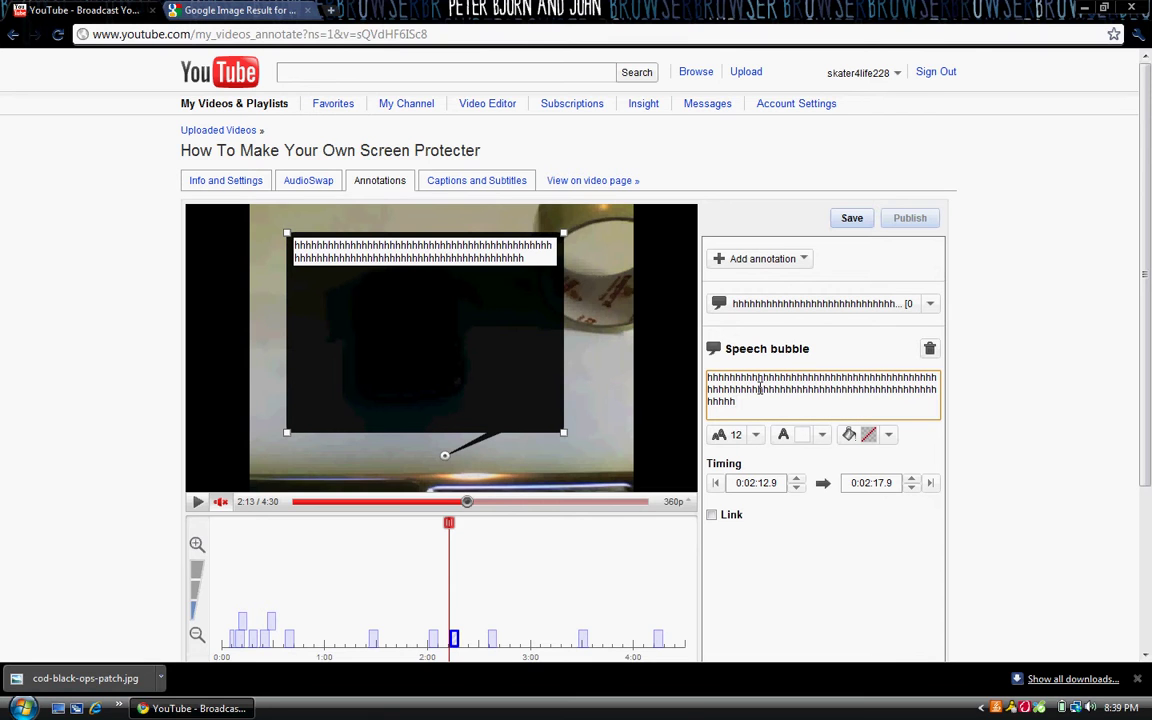
pyautogui.write('hhhhhhhhhhhhhhhhhhhhhhhhhhhhhhhhhhhhhhhhhhhhh')
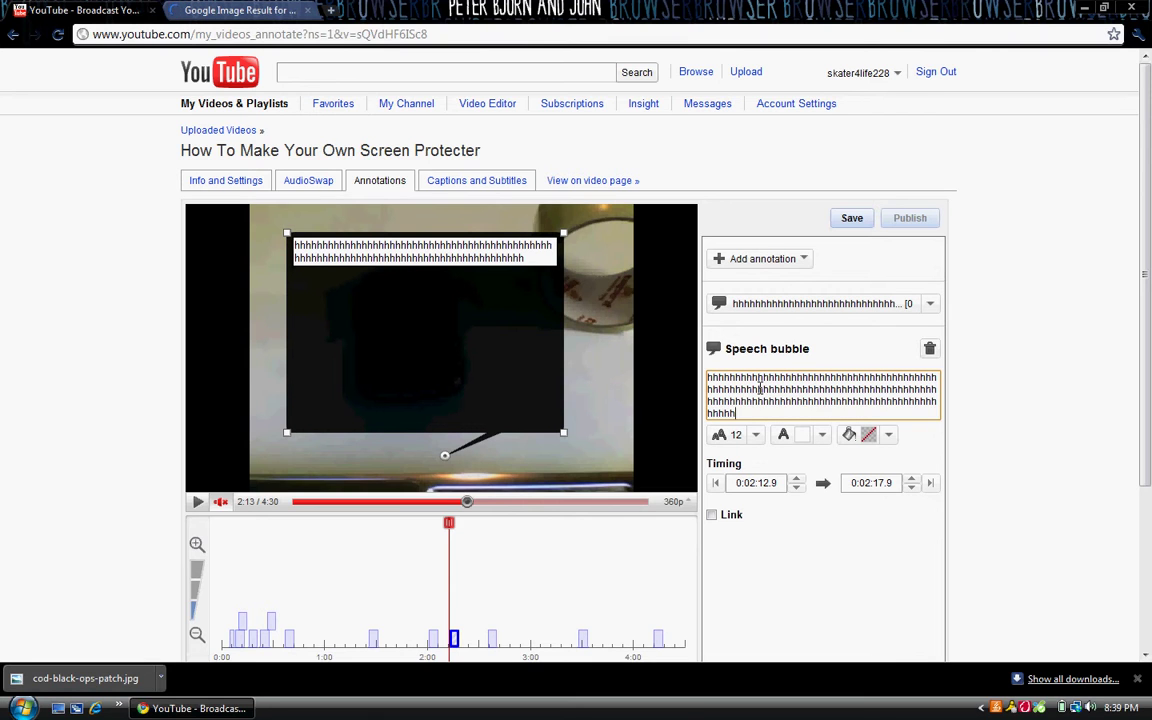
pyautogui.press('BackSpace')
pyautogui.press('BackSpace')
pyautogui.press('BackSpace')
pyautogui.press('BackSpace')
pyautogui.press('BackSpace')
pyautogui.press('BackSpace')
pyautogui.press('BackSpace')
pyautogui.press('BackSpace')
pyautogui.press('BackSpace')
pyautogui.press('BackSpace')
pyautogui.press('BackSpace')
pyautogui.press('BackSpace')
pyautogui.press('BackSpace')
pyautogui.press('BackSpace')
pyautogui.press('BackSpace')
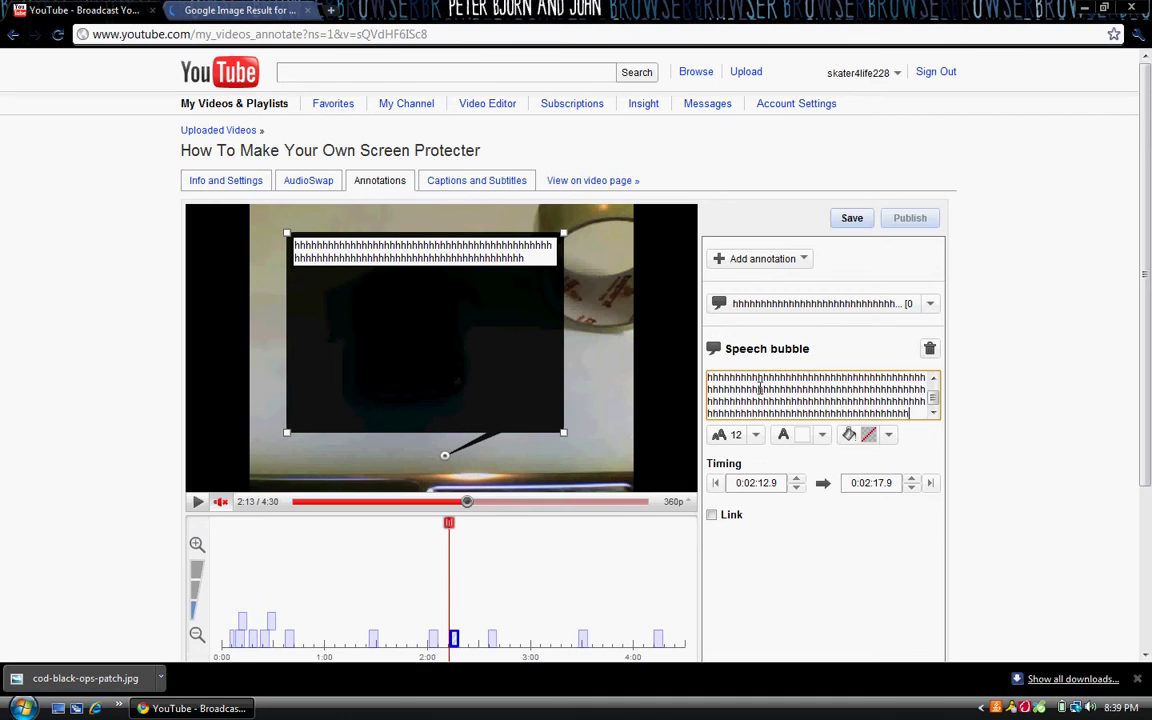
pyautogui.write('hhhhhhhhhhhhhhhhhhhhhhhh')
pyautogui.press('BackSpace')
pyautogui.press('BackSpace')
pyautogui.press('BackSpace')
pyautogui.press('BackSpace')
pyautogui.press('BackSpace')
pyautogui.press('BackSpace')
pyautogui.press('BackSpace')
pyautogui.press('BackSpace')
pyautogui.press('BackSpace')
pyautogui.press('BackSpace')
pyautogui.press('BackSpace')
pyautogui.press('BackSpace')
pyautogui.press('BackSpace')
pyautogui.press('BackSpace')
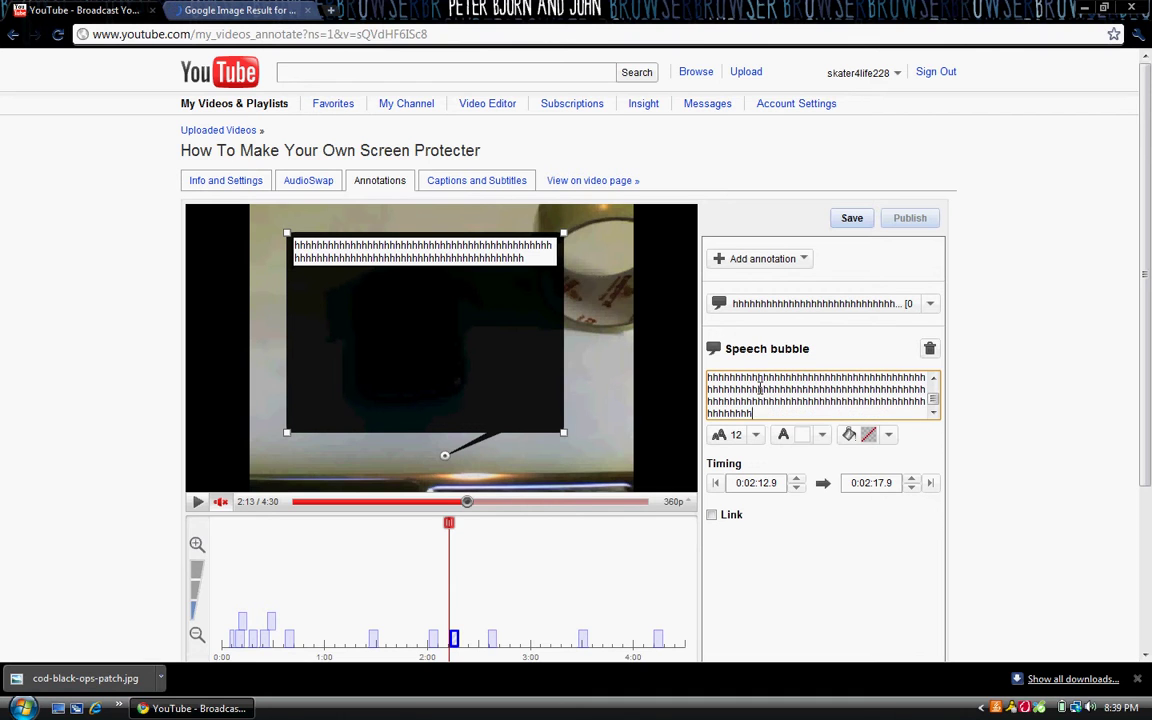
pyautogui.press('BackSpace')
pyautogui.press('BackSpace')
pyautogui.press('BackSpace')
pyautogui.press('BackSpace')
pyautogui.press('BackSpace')
pyautogui.press('BackSpace')
pyautogui.press('BackSpace')
pyautogui.press('BackSpace')
pyautogui.press('BackSpace')
pyautogui.press('BackSpace')
pyautogui.press('BackSpace')
pyautogui.press('BackSpace')
pyautogui.press('BackSpace')
pyautogui.press('BackSpace')
pyautogui.press('BackSpace')
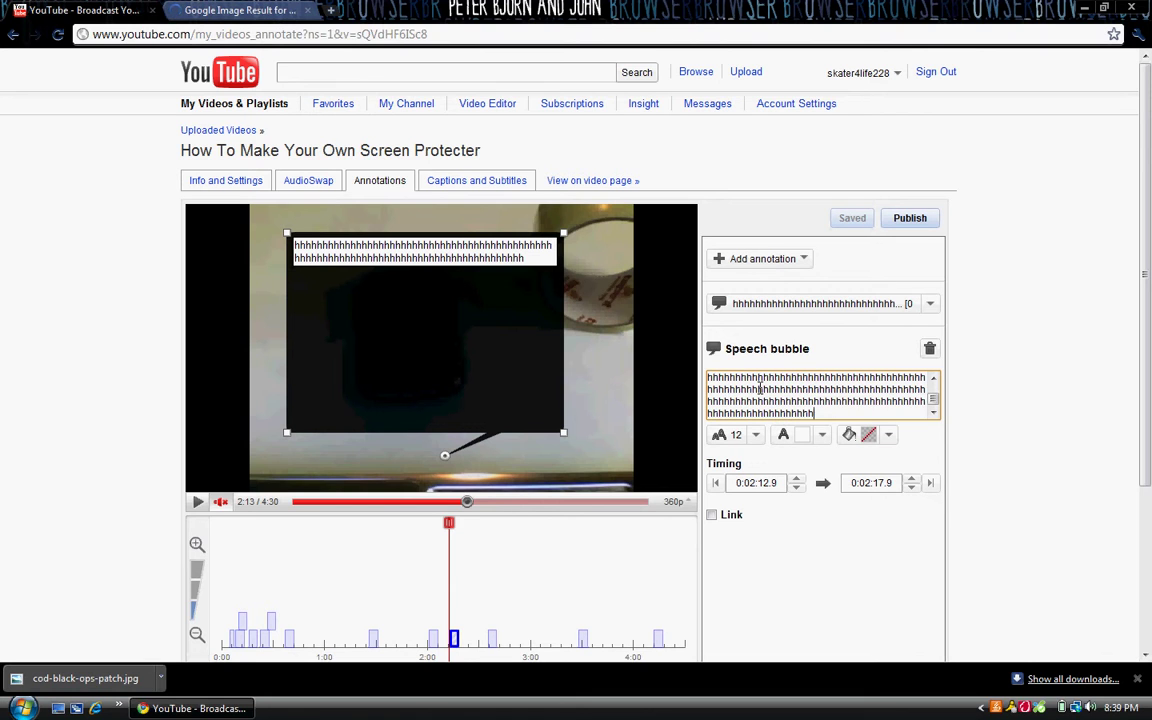
pyautogui.write('hhhh')
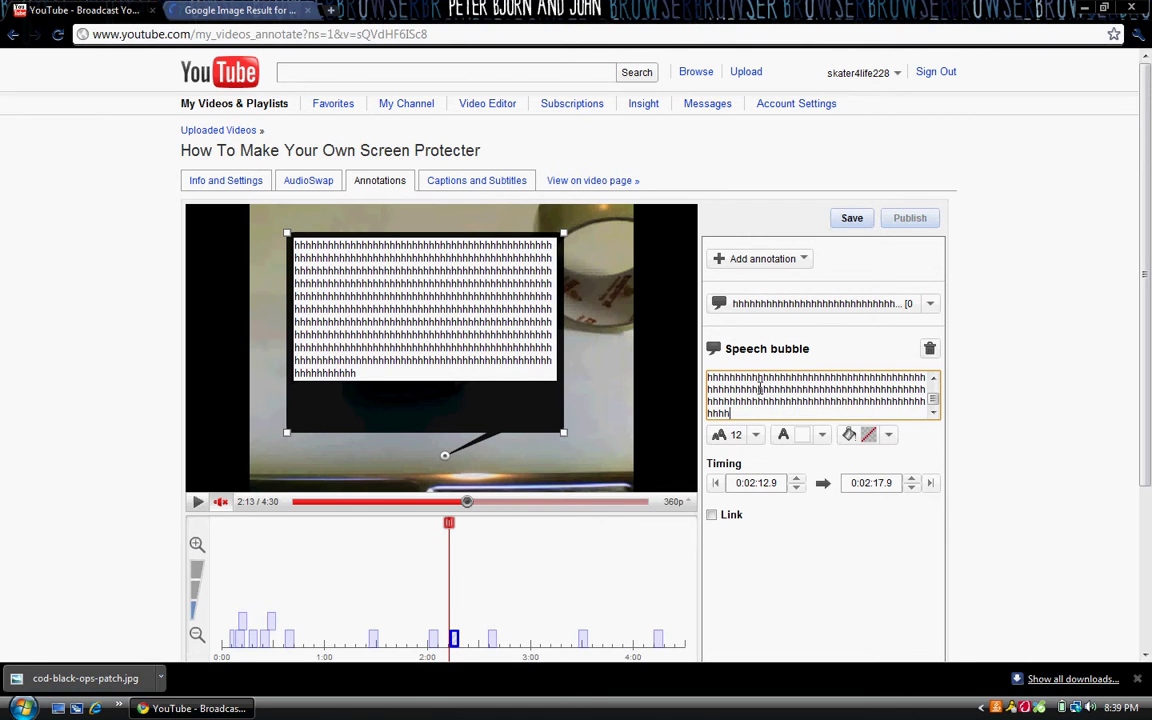
pyautogui.write('hhhhhhhhhhhhhhhhhh')
pyautogui.press('BackSpace')
pyautogui.press('BackSpace')
pyautogui.press('BackSpace')
pyautogui.press('BackSpace')
pyautogui.press('BackSpace')
pyautogui.press('BackSpace')
pyautogui.press('BackSpace')
pyautogui.press('BackSpace')
pyautogui.press('BackSpace')
pyautogui.press('BackSpace')
pyautogui.press('BackSpace')
pyautogui.press('BackSpace')
pyautogui.press('BackSpace')
pyautogui.press('BackSpace')
pyautogui.press('BackSpace')
pyautogui.press('BackSpace')
pyautogui.press('BackSpace')
pyautogui.press('BackSpace')
pyautogui.press('BackSpace')
pyautogui.press('BackSpace')
pyautogui.write('hhhhhhhhhhhhhhhhhhhhhhhhhhhhhh')
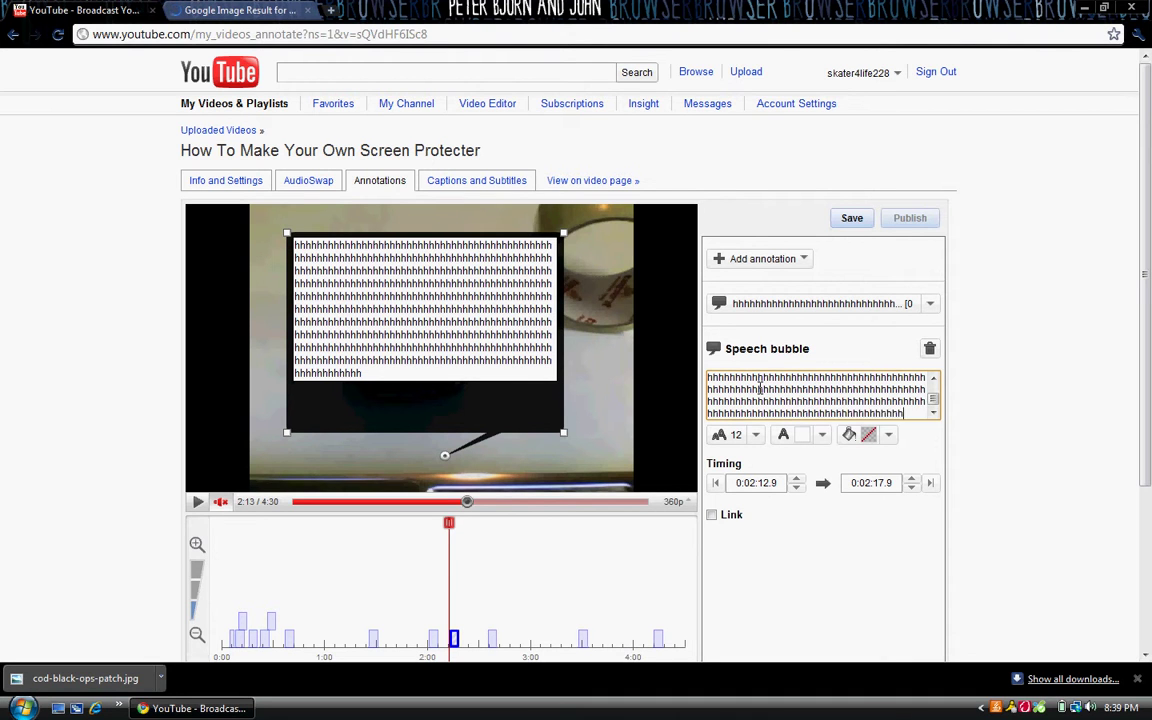
pyautogui.press('BackSpace')
pyautogui.press('BackSpace')
pyautogui.press('BackSpace')
pyautogui.press('BackSpace')
pyautogui.press('BackSpace')
pyautogui.press('BackSpace')
pyautogui.press('BackSpace')
pyautogui.press('BackSpace')
pyautogui.press('BackSpace')
pyautogui.press('BackSpace')
pyautogui.press('BackSpace')
pyautogui.press('BackSpace')
pyautogui.press('BackSpace')
pyautogui.press('BackSpace')
pyautogui.press('BackSpace')
pyautogui.press('BackSpace')
pyautogui.press('BackSpace')
pyautogui.press('BackSpace')
pyautogui.press('BackSpace')
pyautogui.press('BackSpace')
pyautogui.write('hhhhhhhhhhhhhhhhhhh')
pyautogui.press('BackSpace')
pyautogui.press('BackSpace')
pyautogui.press('BackSpace')
pyautogui.press('BackSpace')
pyautogui.press('BackSpace')
pyautogui.press('BackSpace')
pyautogui.press('BackSpace')
pyautogui.press('BackSpace')
pyautogui.press('BackSpace')
pyautogui.press('BackSpace')
pyautogui.press('BackSpace')
pyautogui.press('BackSpace')
pyautogui.press('BackSpace')
pyautogui.press('BackSpace')
pyautogui.press('BackSpace')
pyautogui.press('BackSpace')
pyautogui.press('BackSpace')
pyautogui.press('BackSpace')
pyautogui.press('BackSpace')
pyautogui.press('BackSpace')
pyautogui.write('hhhhhhhhhhhhhhhhhhhhhhhhhhhhhh')
pyautogui.press('BackSpace')
pyautogui.press('BackSpace')
pyautogui.press('BackSpace')
pyautogui.press('BackSpace')
pyautogui.press('BackSpace')
pyautogui.press('BackSpace')
pyautogui.press('BackSpace')
pyautogui.press('BackSpace')
pyautogui.press('BackSpace')
pyautogui.press('BackSpace')
pyautogui.press('BackSpace')
pyautogui.press('BackSpace')
pyautogui.press('BackSpace')
pyautogui.press('BackSpace')
pyautogui.press('BackSpace')
pyautogui.press('BackSpace')
pyautogui.press('BackSpace')
pyautogui.press('BackSpace')
pyautogui.press('BackSpace')
pyautogui.press('BackSpace')
pyautogui.write('hhhhhhhhhhhhhhhhhhhhhhhhhhhhhhhhhh')
pyautogui.press('BackSpace')
pyautogui.press('BackSpace')
pyautogui.press('BackSpace')
pyautogui.press('BackSpace')
pyautogui.press('BackSpace')
pyautogui.press('BackSpace')
pyautogui.press('BackSpace')
pyautogui.press('BackSpace')
pyautogui.press('BackSpace')
pyautogui.press('BackSpace')
pyautogui.press('BackSpace')
pyautogui.press('BackSpace')
pyautogui.press('BackSpace')
pyautogui.press('BackSpace')
pyautogui.press('BackSpace')
pyautogui.press('BackSpace')
pyautogui.press('BackSpace')
pyautogui.press('BackSpace')
pyautogui.press('BackSpace')
pyautogui.press('BackSpace')
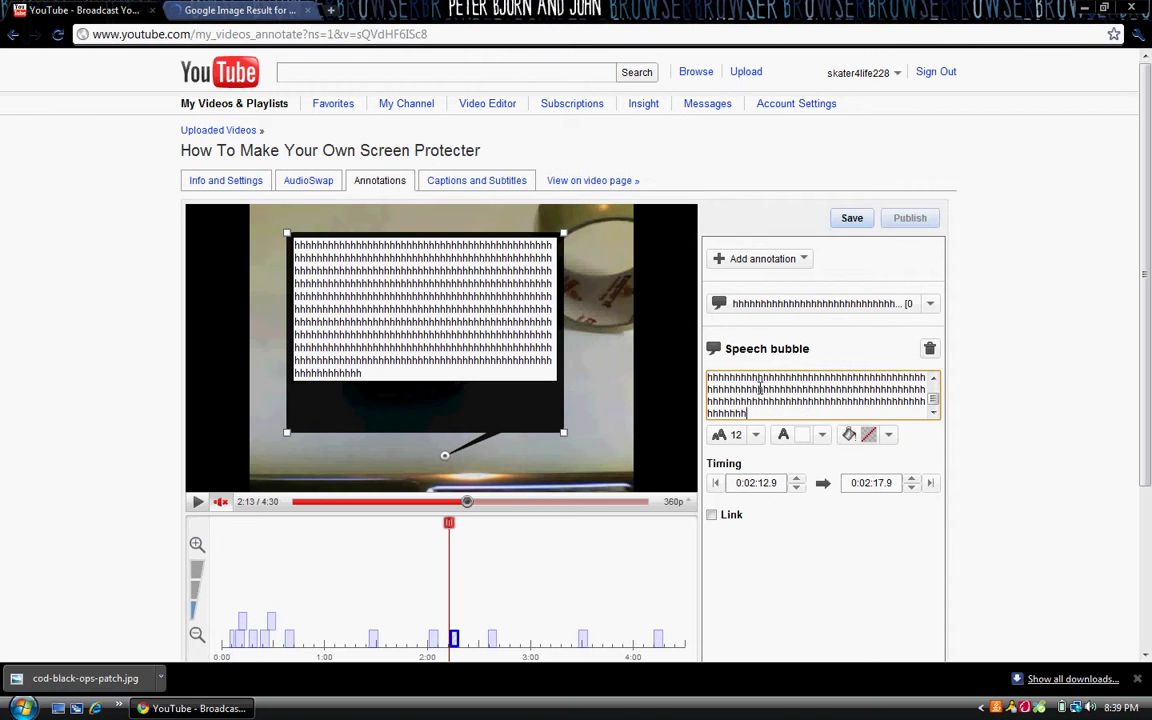
# Keep adding lines of the repeated letter "h" to the speech bubble at 0:02:12.9 until the text fills the whole bubble.
pyautogui.write('hhhhhhhhhhhhhhhhhhhhhhhhhhh')
pyautogui.press('BackSpace')
pyautogui.press('BackSpace')
pyautogui.press('BackSpace')
pyautogui.press('BackSpace')
pyautogui.press('BackSpace')
pyautogui.press('BackSpace')
pyautogui.press('BackSpace')
pyautogui.press('BackSpace')
pyautogui.press('BackSpace')
pyautogui.press('BackSpace')
pyautogui.press('BackSpace')
pyautogui.press('BackSpace')
pyautogui.press('BackSpace')
pyautogui.press('BackSpace')
pyautogui.press('BackSpace')
pyautogui.press('BackSpace')
pyautogui.press('BackSpace')
pyautogui.press('BackSpace')
pyautogui.press('BackSpace')
pyautogui.press('BackSpace')
pyautogui.write('hhhhhhhhhhhhhhhhhhhhhhhhhh')
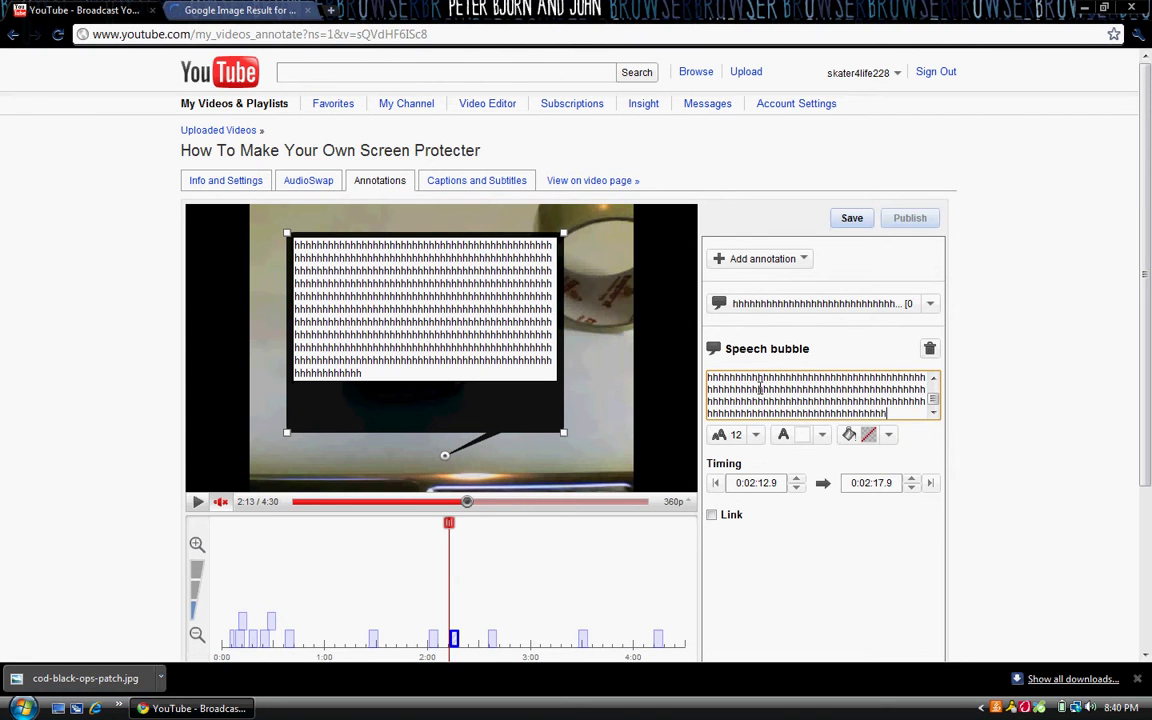
pyautogui.press('BackSpace')
pyautogui.press('BackSpace')
pyautogui.press('BackSpace')
pyautogui.press('BackSpace')
pyautogui.press('BackSpace')
pyautogui.press('BackSpace')
pyautogui.press('BackSpace')
pyautogui.press('BackSpace')
pyautogui.press('BackSpace')
pyautogui.press('BackSpace')
pyautogui.press('BackSpace')
pyautogui.press('BackSpace')
pyautogui.press('BackSpace')
pyautogui.press('BackSpace')
pyautogui.press('BackSpace')
pyautogui.press('BackSpace')
pyautogui.press('BackSpace')
pyautogui.press('BackSpace')
pyautogui.write('hhhhhhhhhhhhhhhhhhhhhhh')
pyautogui.press('BackSpace')
pyautogui.press('BackSpace')
pyautogui.press('BackSpace')
pyautogui.press('BackSpace')
pyautogui.press('BackSpace')
pyautogui.press('BackSpace')
pyautogui.press('BackSpace')
pyautogui.press('BackSpace')
pyautogui.press('BackSpace')
pyautogui.press('BackSpace')
pyautogui.press('BackSpace')
pyautogui.press('BackSpace')
pyautogui.press('BackSpace')
pyautogui.press('BackSpace')
pyautogui.press('BackSpace')
pyautogui.press('BackSpace')
pyautogui.press('BackSpace')
pyautogui.press('BackSpace')
pyautogui.press('BackSpace')
pyautogui.press('BackSpace')
pyautogui.write('hhhhhhhhhhhhhhhhhhh')
pyautogui.press('BackSpace')
pyautogui.press('BackSpace')
pyautogui.press('BackSpace')
pyautogui.press('BackSpace')
pyautogui.press('BackSpace')
pyautogui.press('BackSpace')
pyautogui.press('BackSpace')
pyautogui.press('BackSpace')
pyautogui.press('BackSpace')
pyautogui.press('BackSpace')
pyautogui.press('BackSpace')
pyautogui.press('BackSpace')
pyautogui.press('BackSpace')
pyautogui.press('BackSpace')
pyautogui.press('BackSpace')
pyautogui.press('BackSpace')
pyautogui.press('BackSpace')
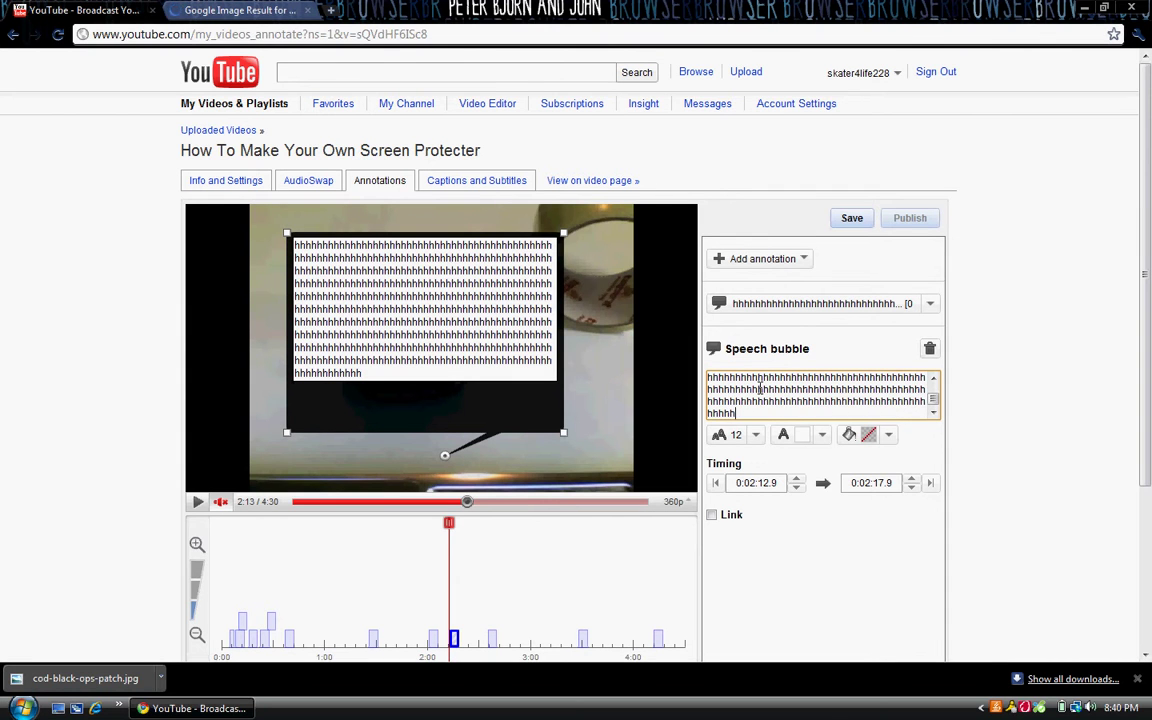
pyautogui.write('hhhhhhhhhhhhhhhhhhhhhhhhhhhhh')
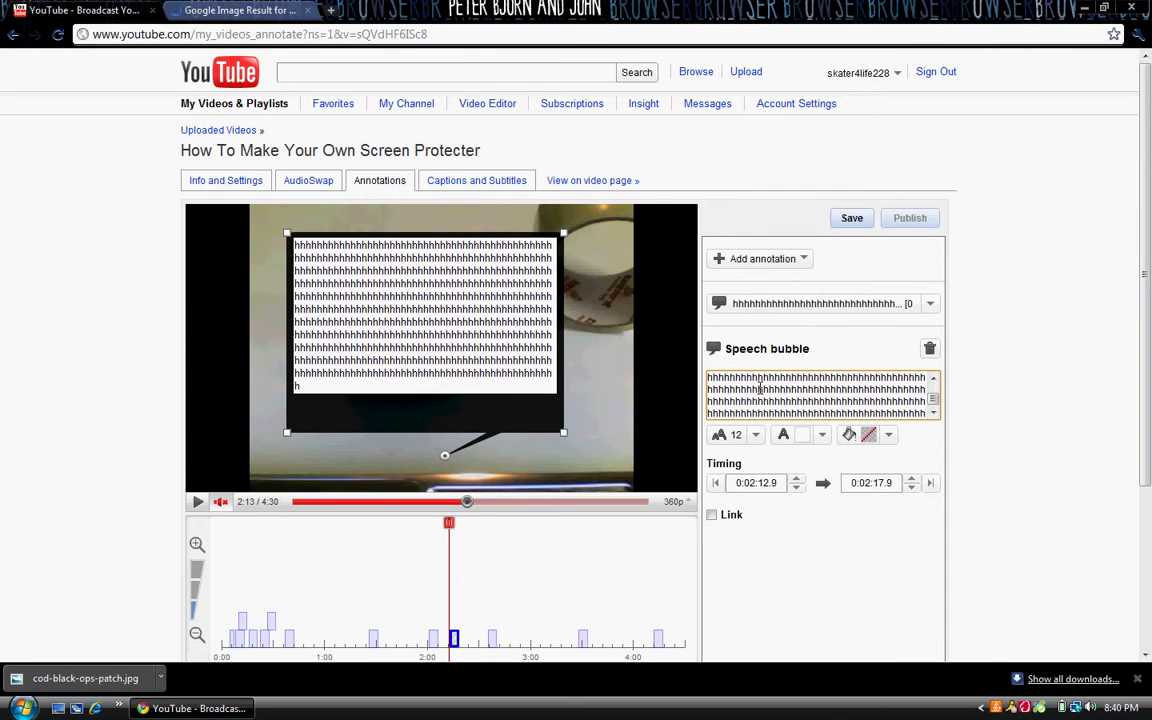
pyautogui.write('hhhhhhhhhhhhhhhh')
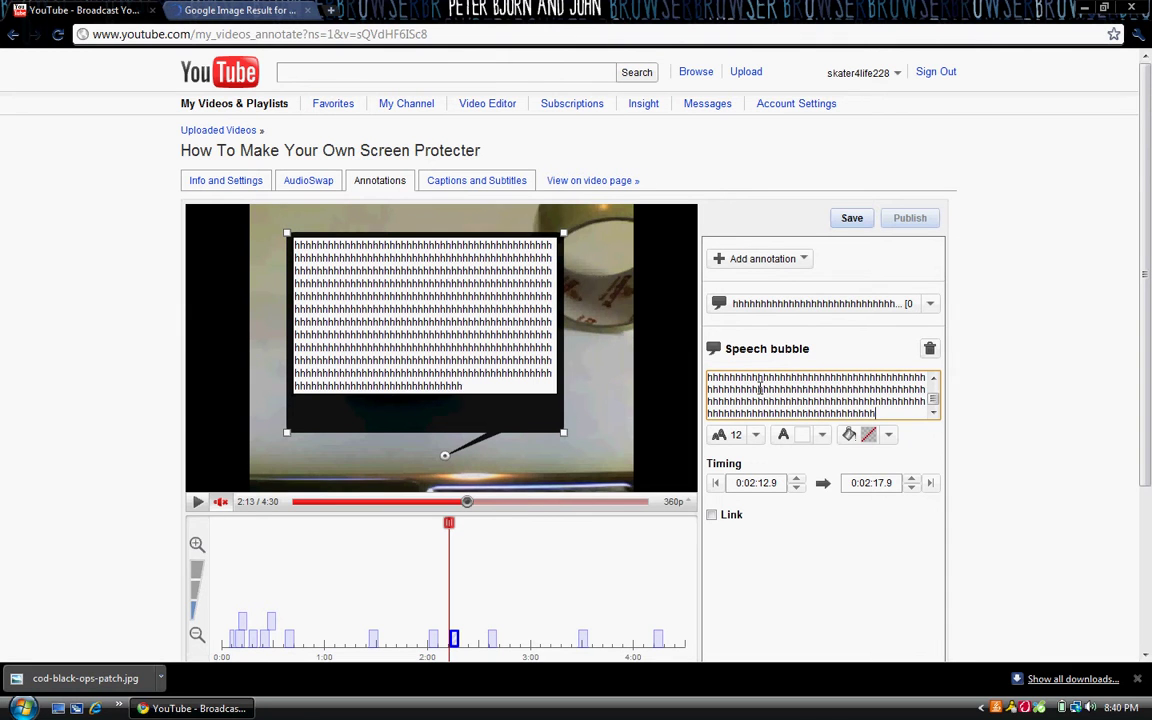
pyautogui.write('hhhhhhhhhhhhhhhhhhhhhhhhh')
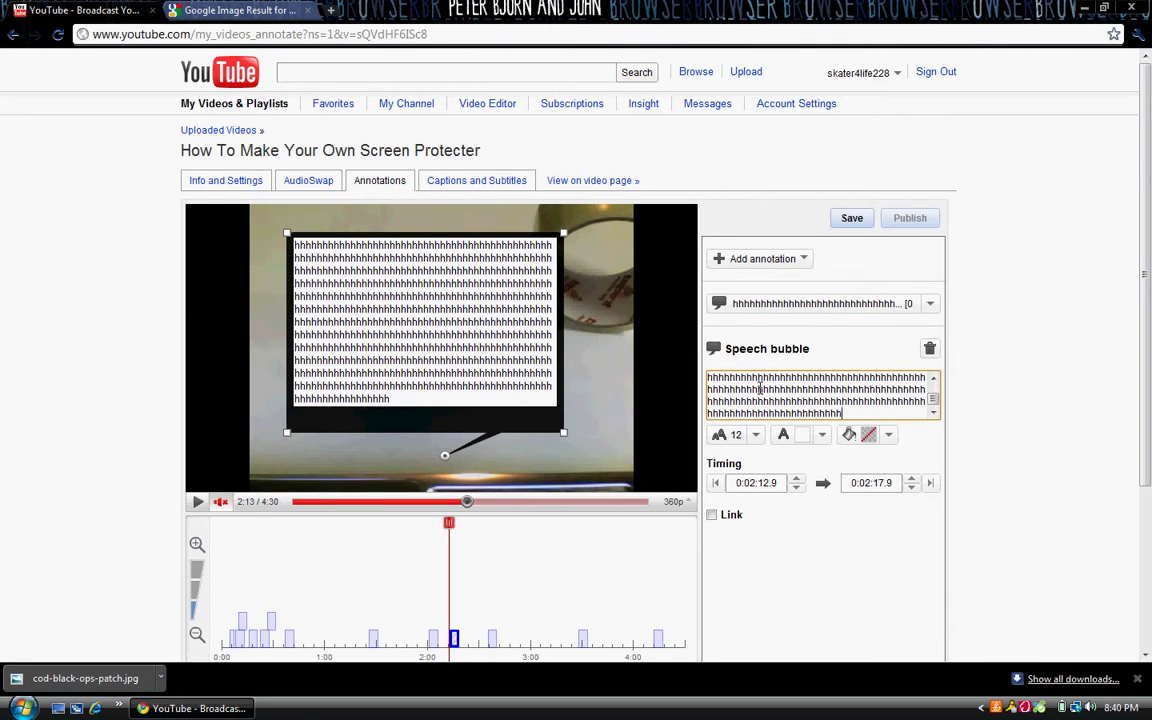
pyautogui.press('BackSpace')
pyautogui.press('BackSpace')
pyautogui.press('BackSpace')
pyautogui.press('BackSpace')
pyautogui.press('BackSpace')
pyautogui.press('BackSpace')
pyautogui.press('BackSpace')
pyautogui.press('BackSpace')
pyautogui.press('BackSpace')
pyautogui.press('BackSpace')
pyautogui.press('BackSpace')
pyautogui.press('BackSpace')
pyautogui.press('BackSpace')
pyautogui.press('BackSpace')
pyautogui.press('BackSpace')
pyautogui.press('BackSpace')
pyautogui.press('BackSpace')
pyautogui.write('hhhhhhhhhhhhhhhhhhhhhhhhhhhhhhhhhhhhhhhhh')
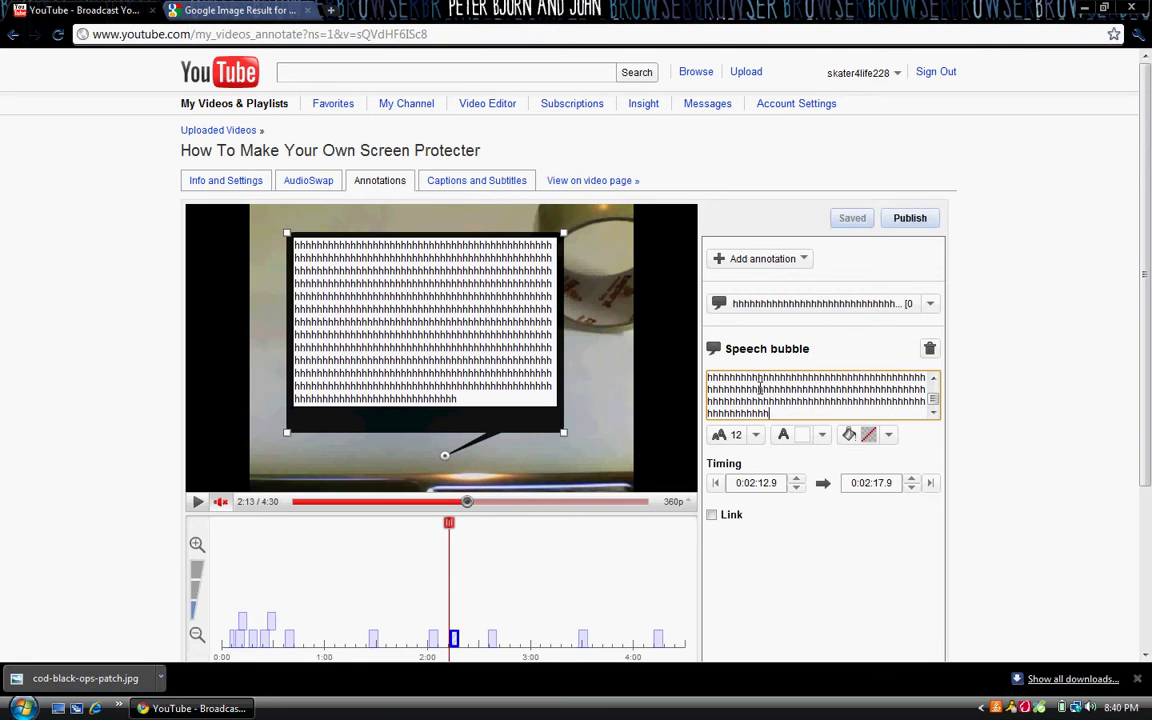
pyautogui.write('hhhhhhhhhhhhhhhhh')
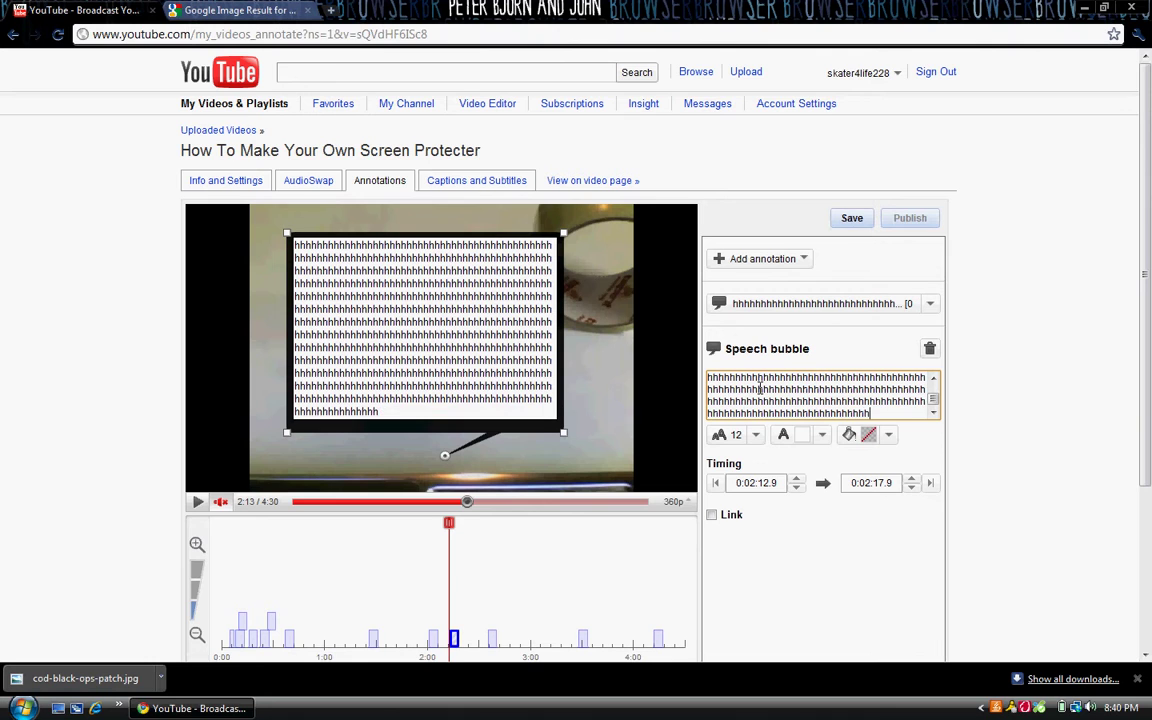
pyautogui.write('hhhhhhhhhhh')
pyautogui.press('BackSpace')
pyautogui.press('BackSpace')
pyautogui.press('BackSpace')
pyautogui.press('BackSpace')
pyautogui.press('BackSpace')
pyautogui.press('BackSpace')
pyautogui.press('BackSpace')
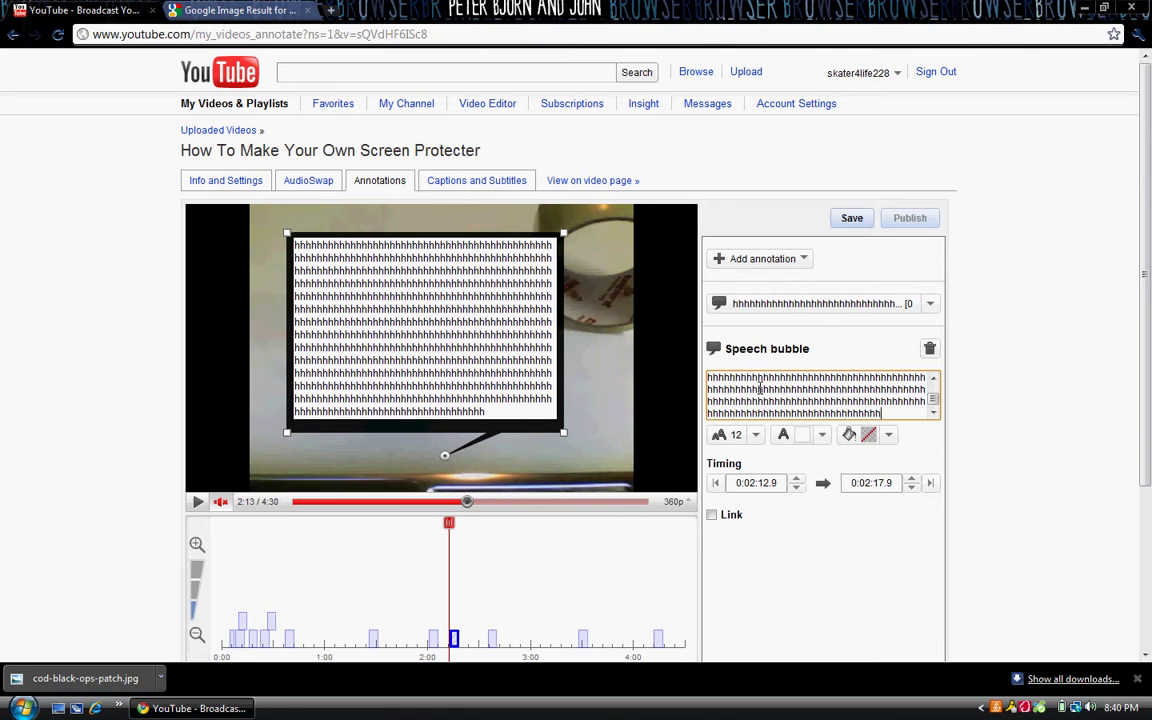
pyautogui.write('hhhhhhhhh')
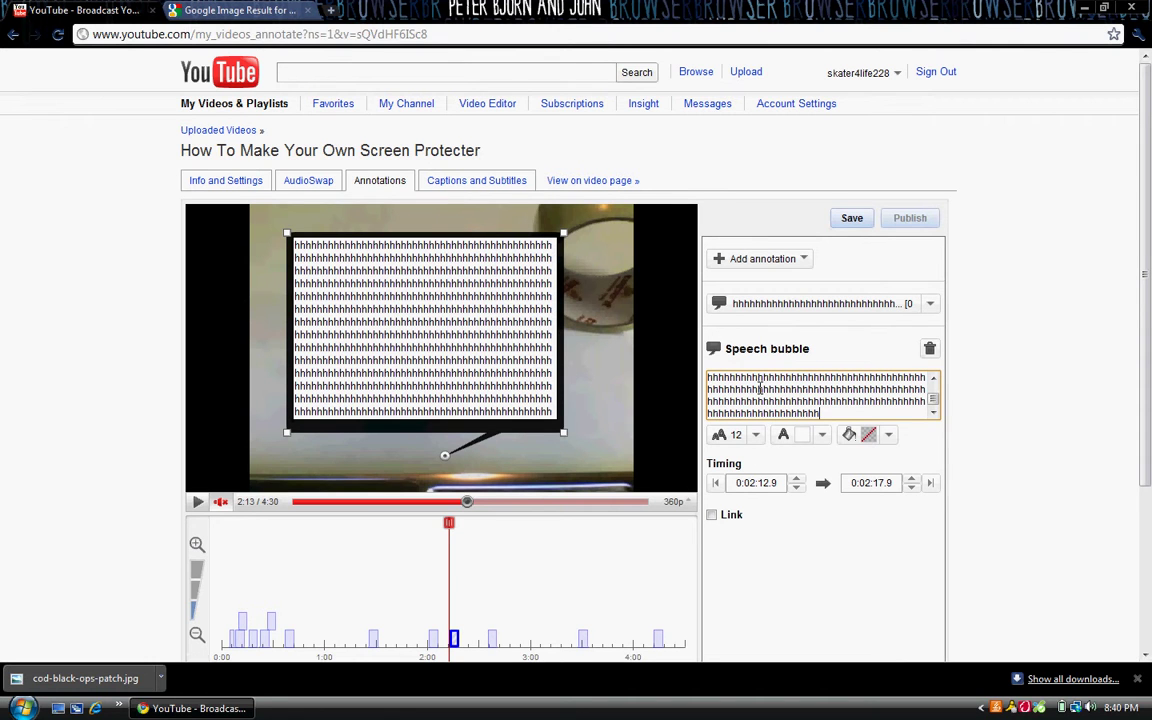
# Save and publish the filled speech bubble annotation.
pyautogui.click(851, 217)
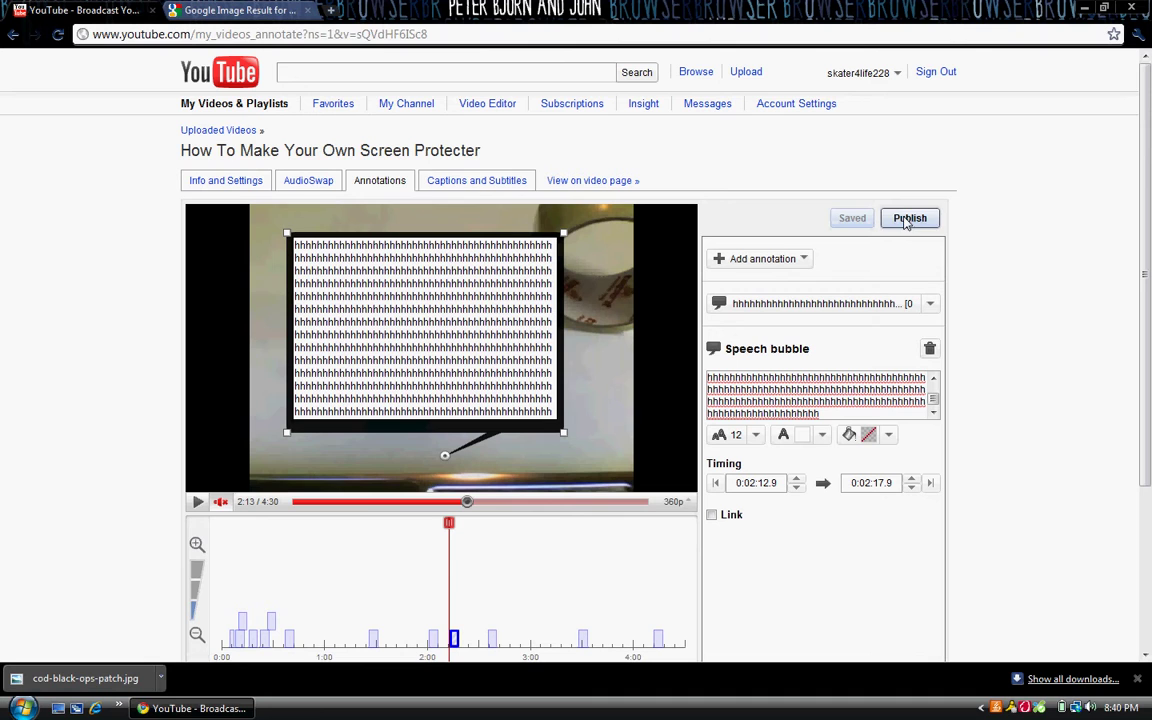
pyautogui.click(901, 221)
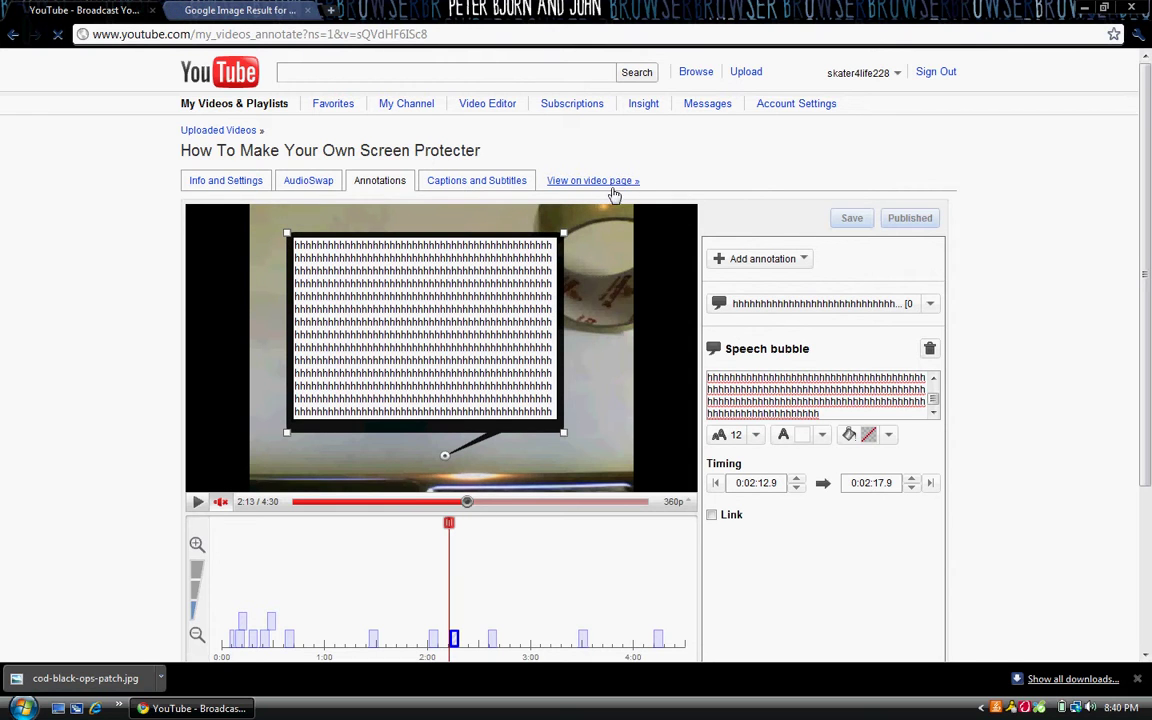
# Open the video's public page and watch it muted from about 2:10 to check the published speech bubble.
pyautogui.click(580, 182)
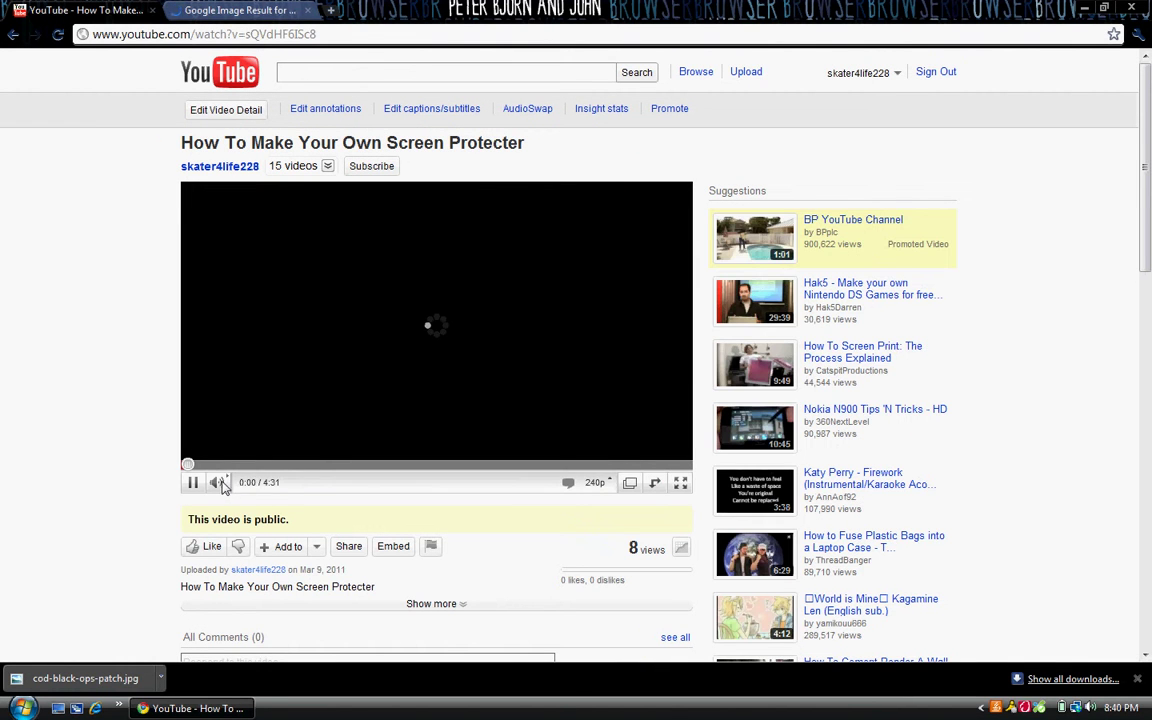
pyautogui.click(219, 483)
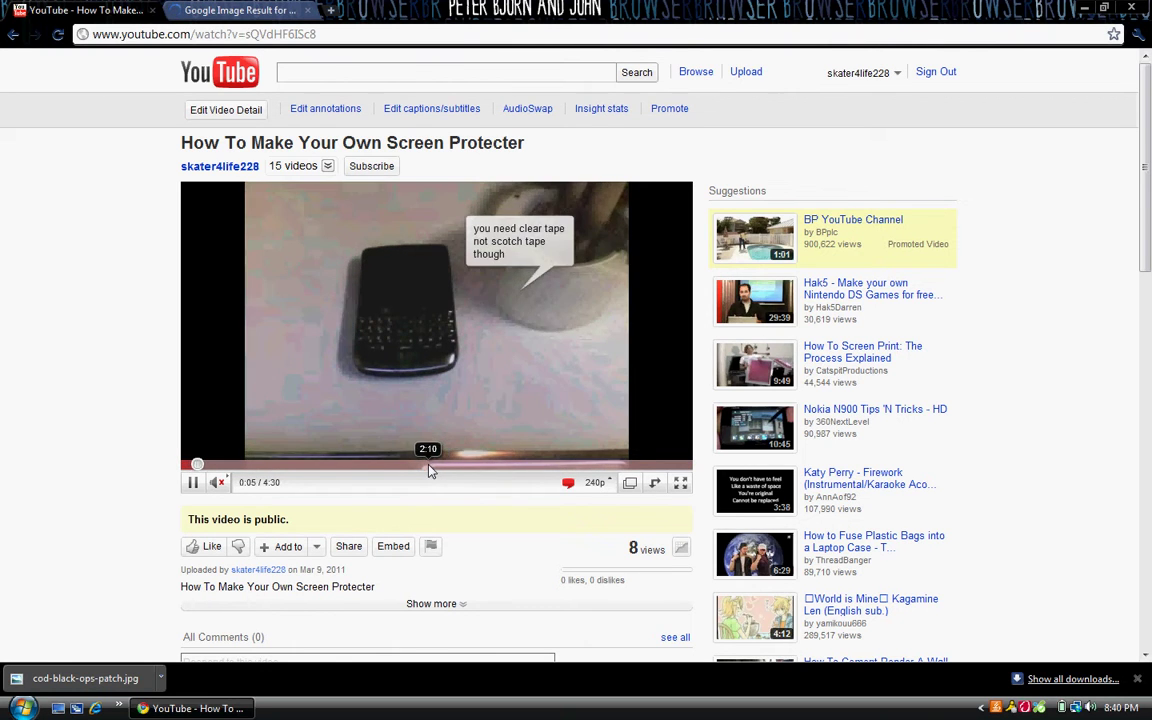
pyautogui.click(429, 465)
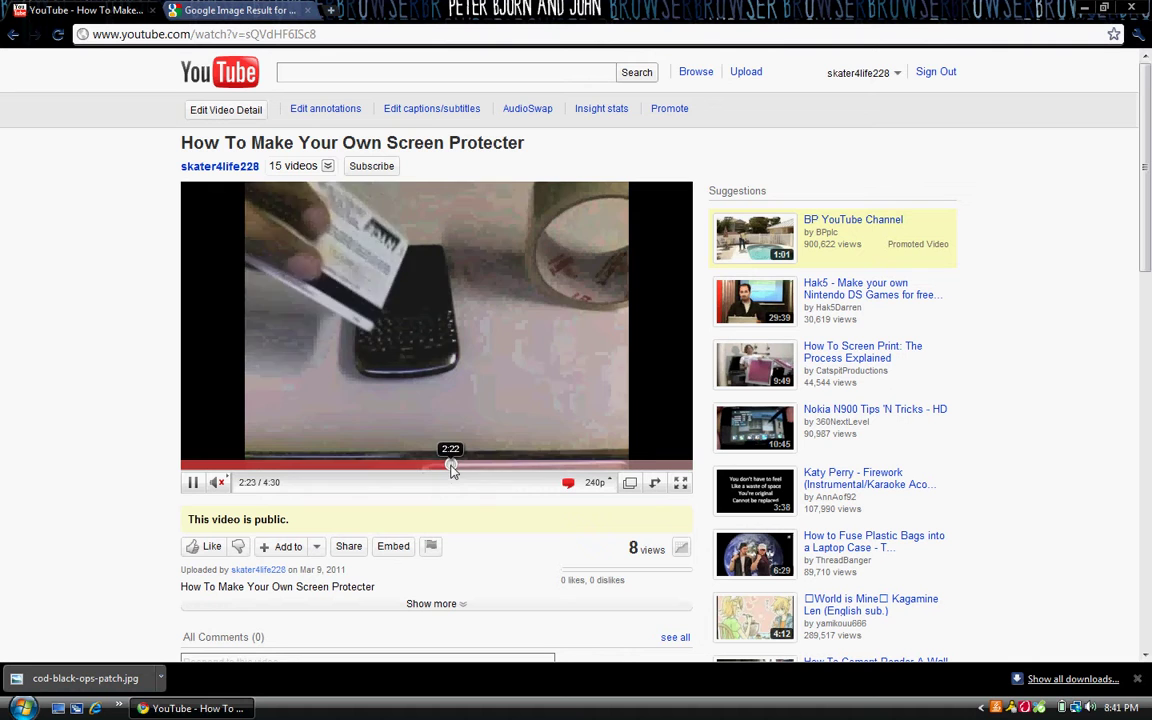
# Return to editing the video's annotations and extend the speech bubble that starts at 0:02:12.9 so it ends at 0:02:24.2.
pyautogui.click(353, 113)
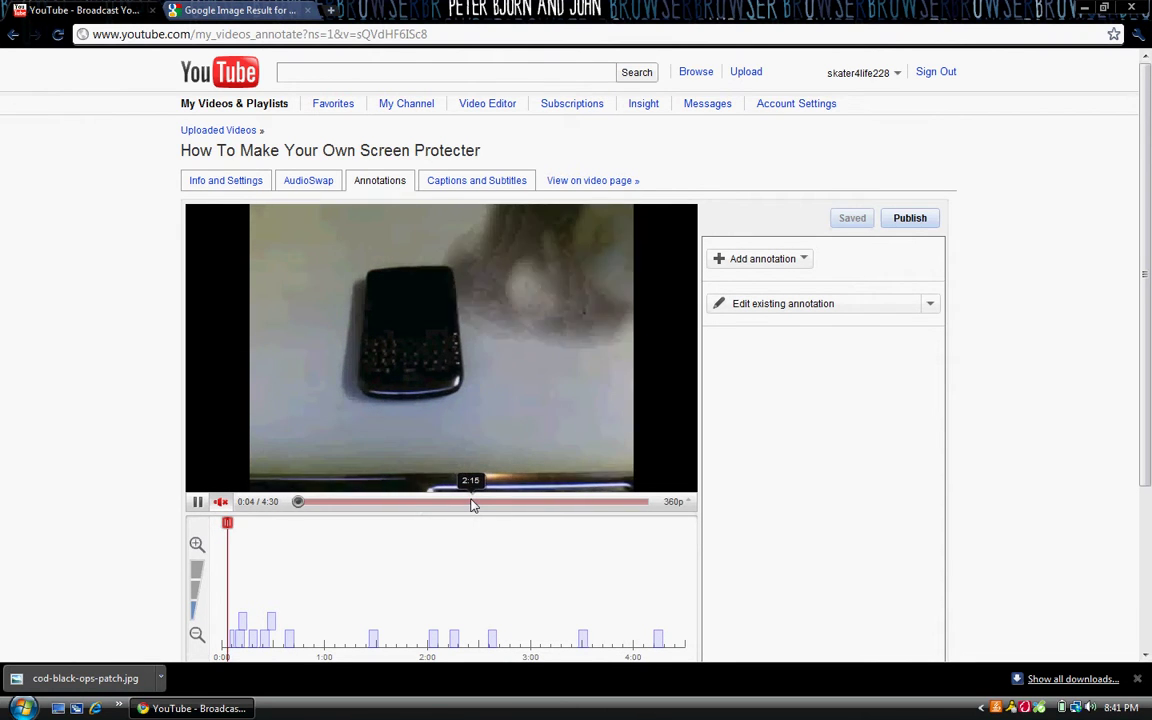
pyautogui.click(464, 503)
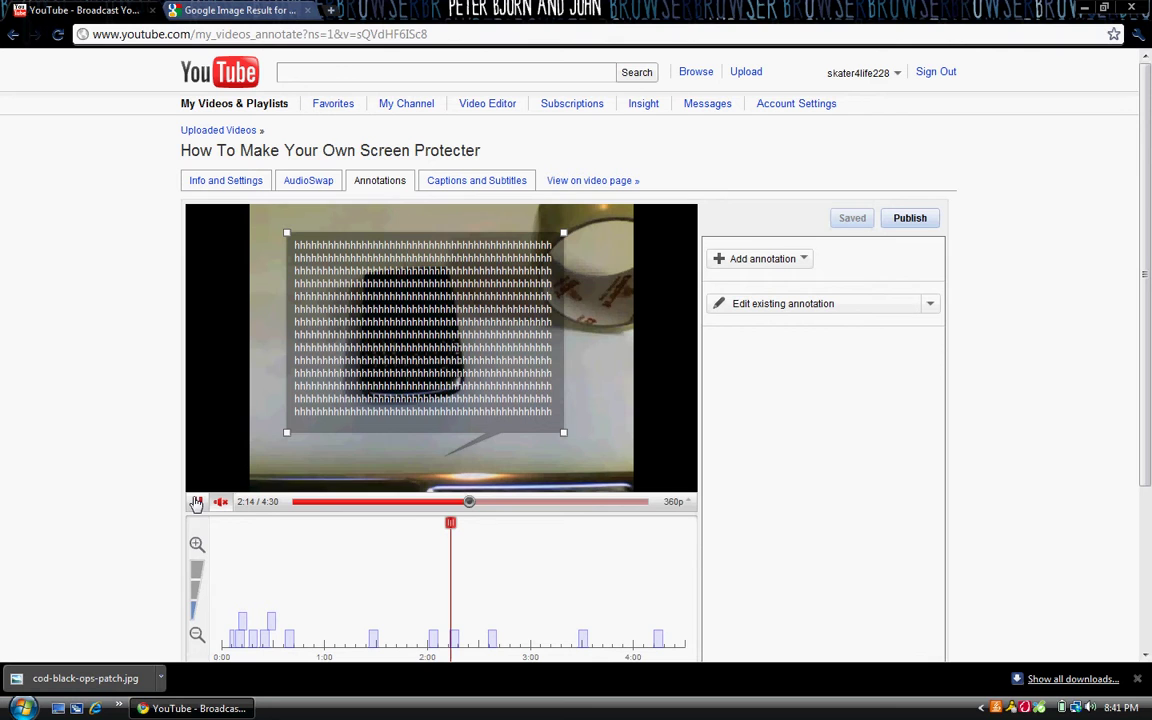
pyautogui.click(197, 502)
pyautogui.click(455, 640)
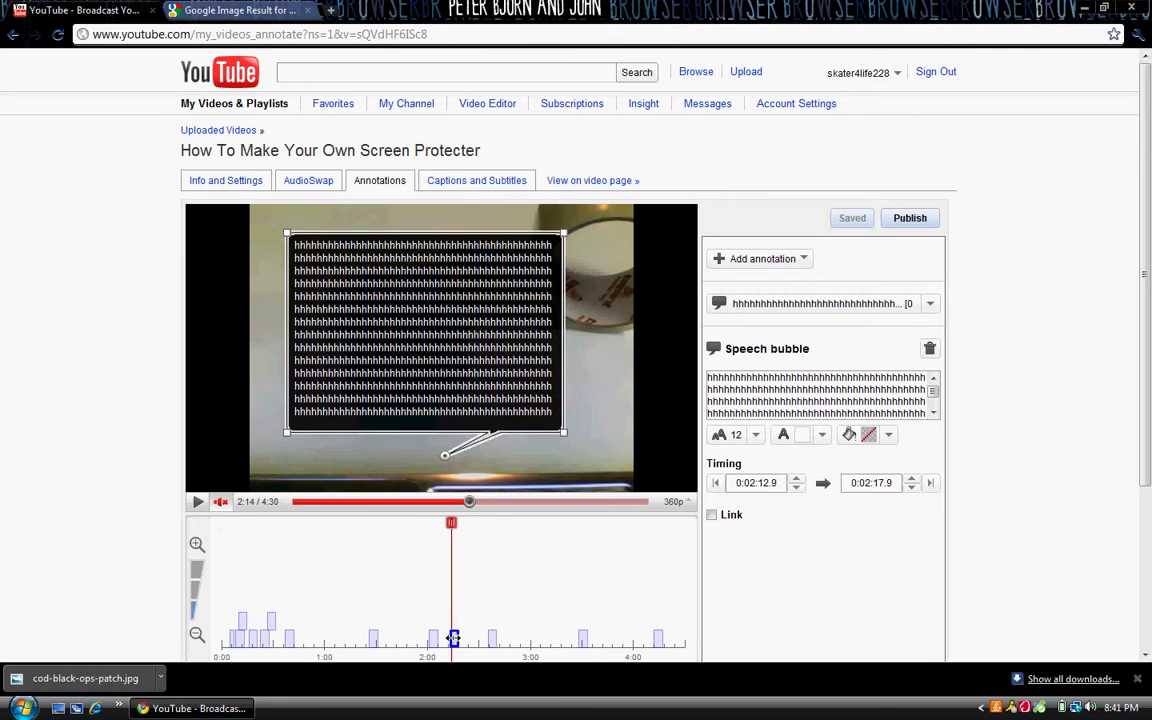
pyautogui.moveTo(458, 636); pyautogui.dragTo(471, 641)
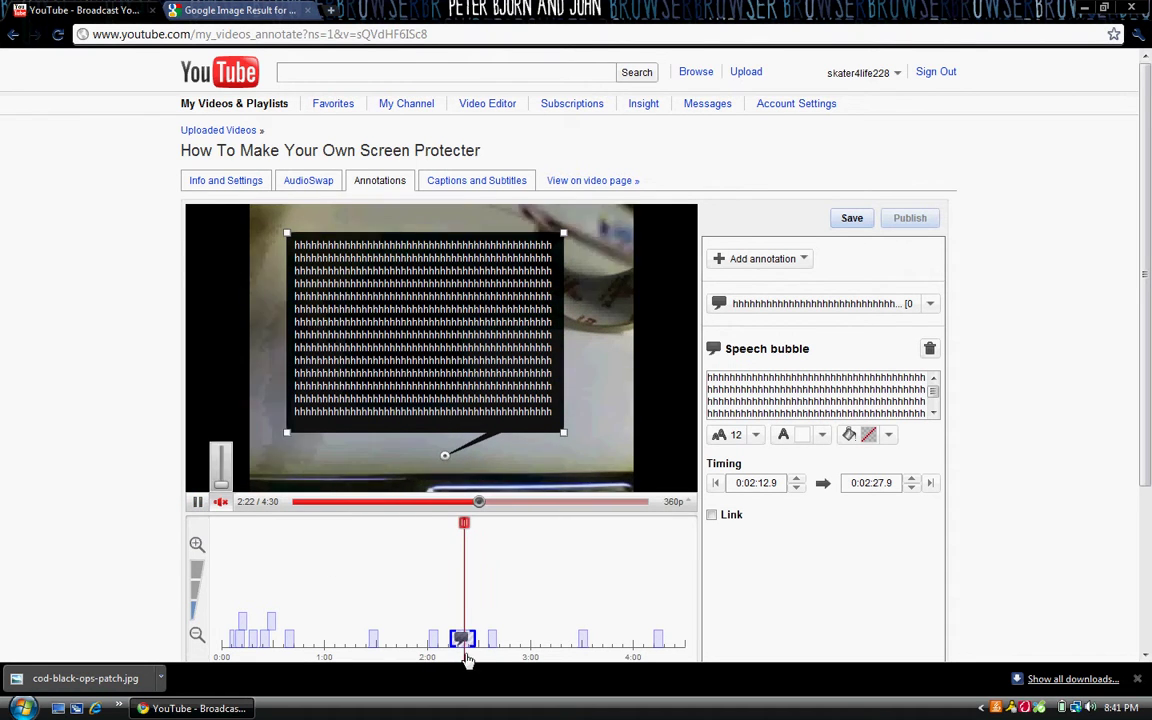
pyautogui.moveTo(472, 640); pyautogui.dragTo(464, 640)
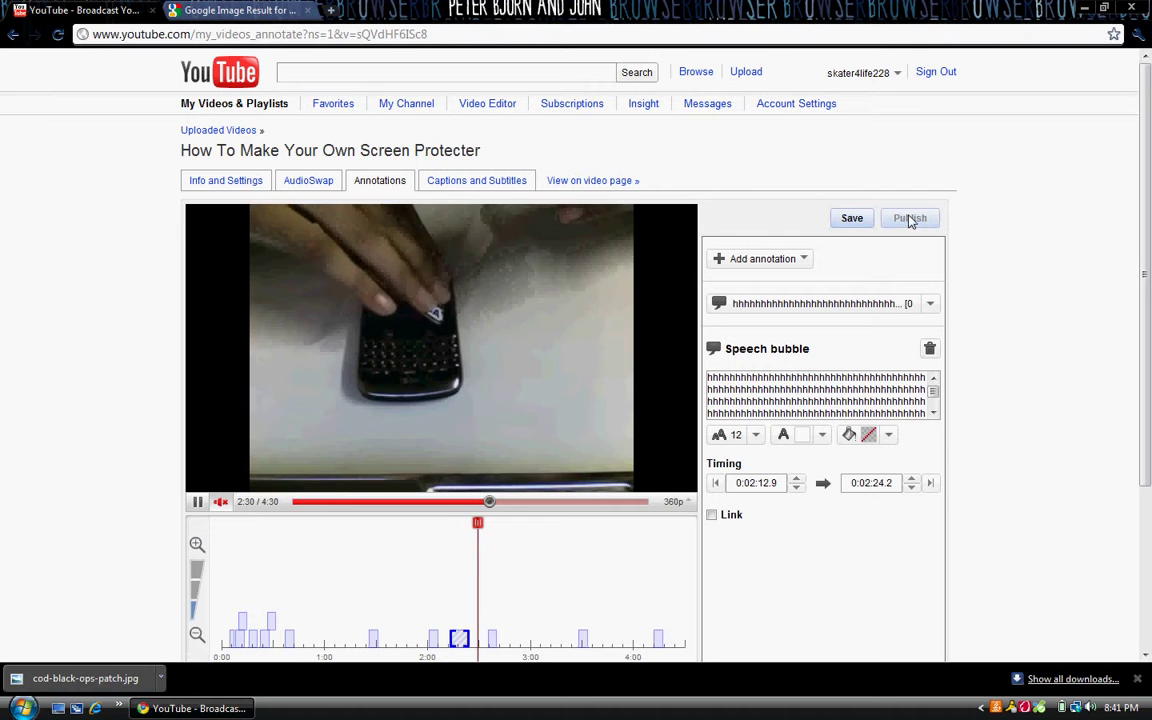
# Save and publish the speech bubble's new timing, returning the preview to the start of the video.
pyautogui.click(856, 221)
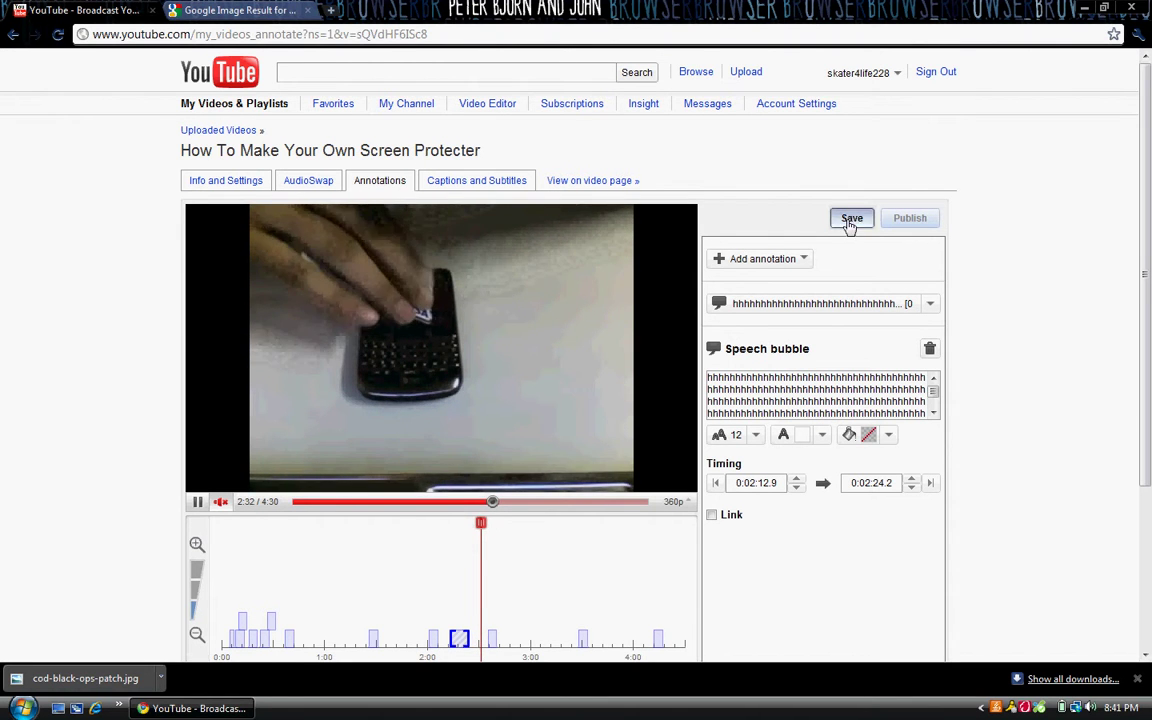
pyautogui.click(295, 502)
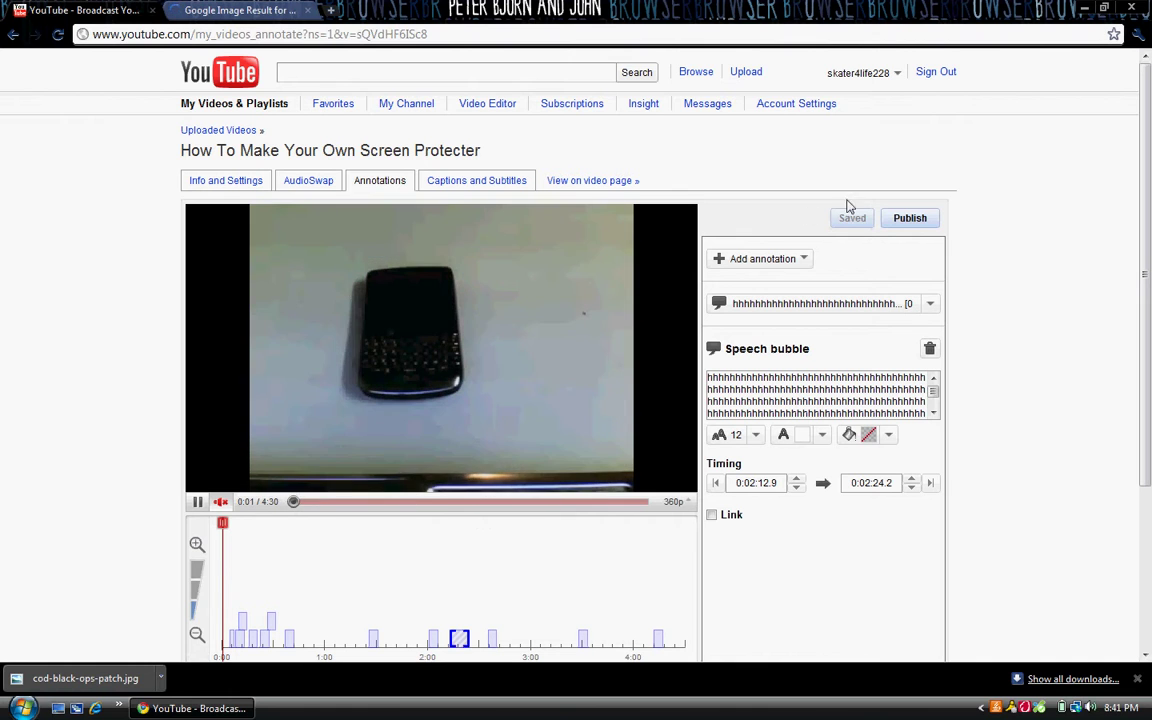
pyautogui.click(910, 218)
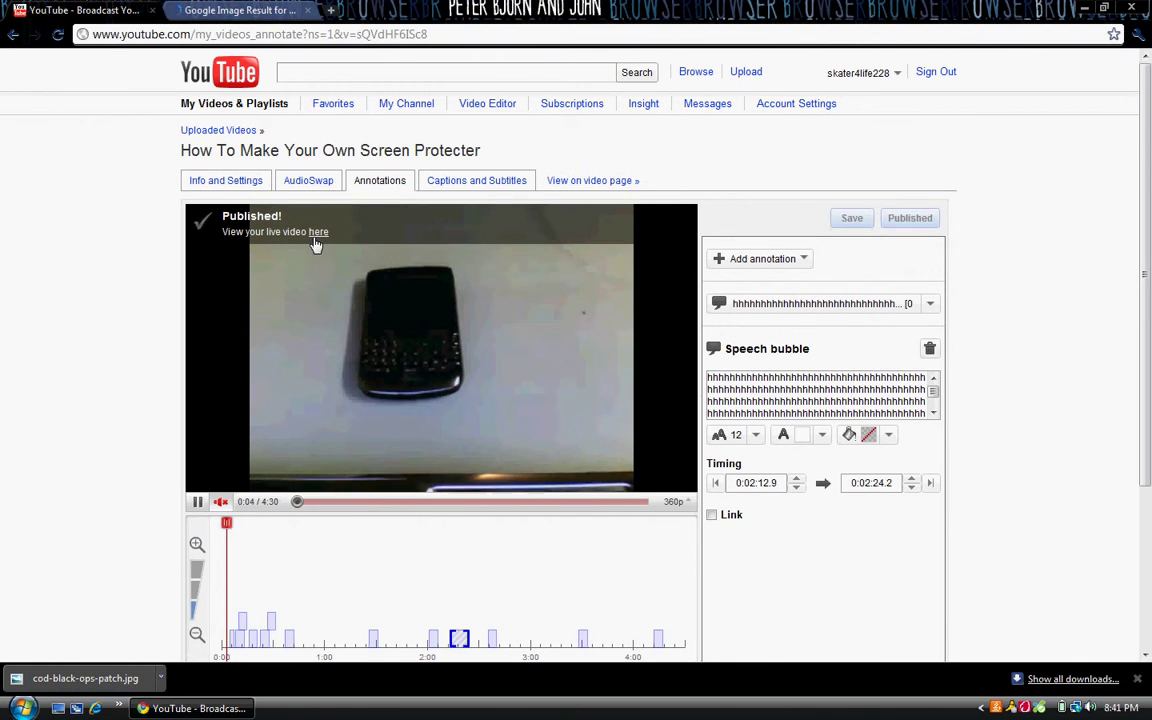
# View the live video muted from about 2:10 to check how long the speech bubble stays on screen.
pyautogui.click(317, 232)
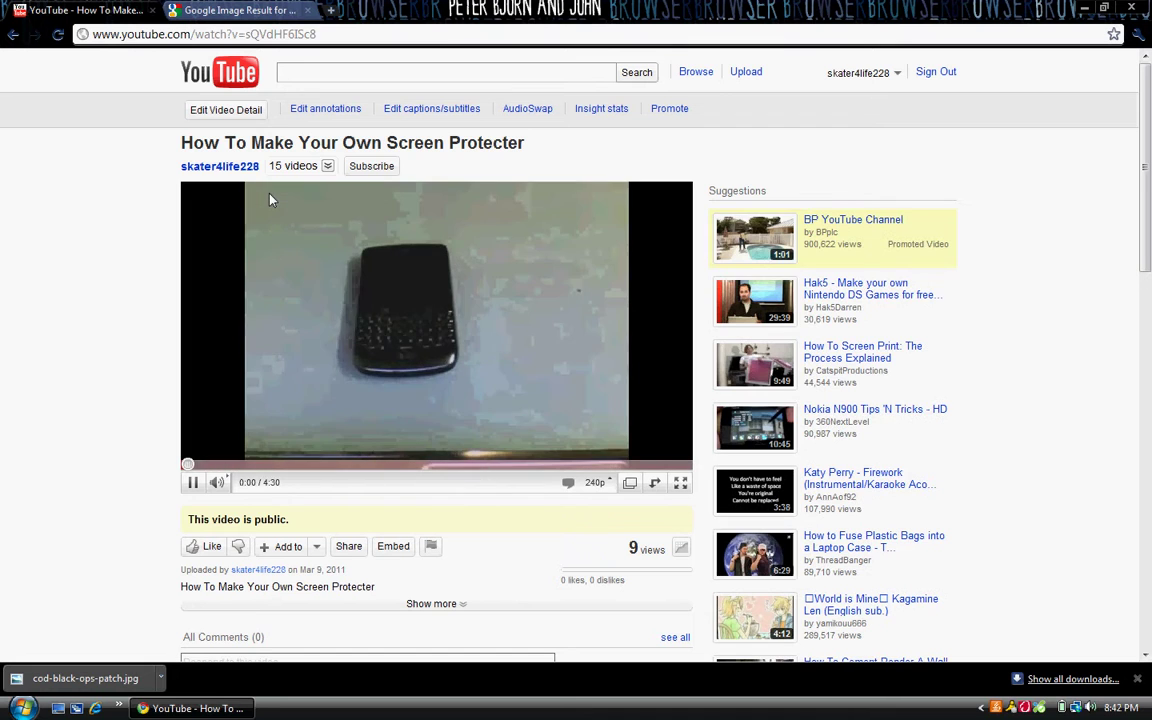
pyautogui.click(217, 482)
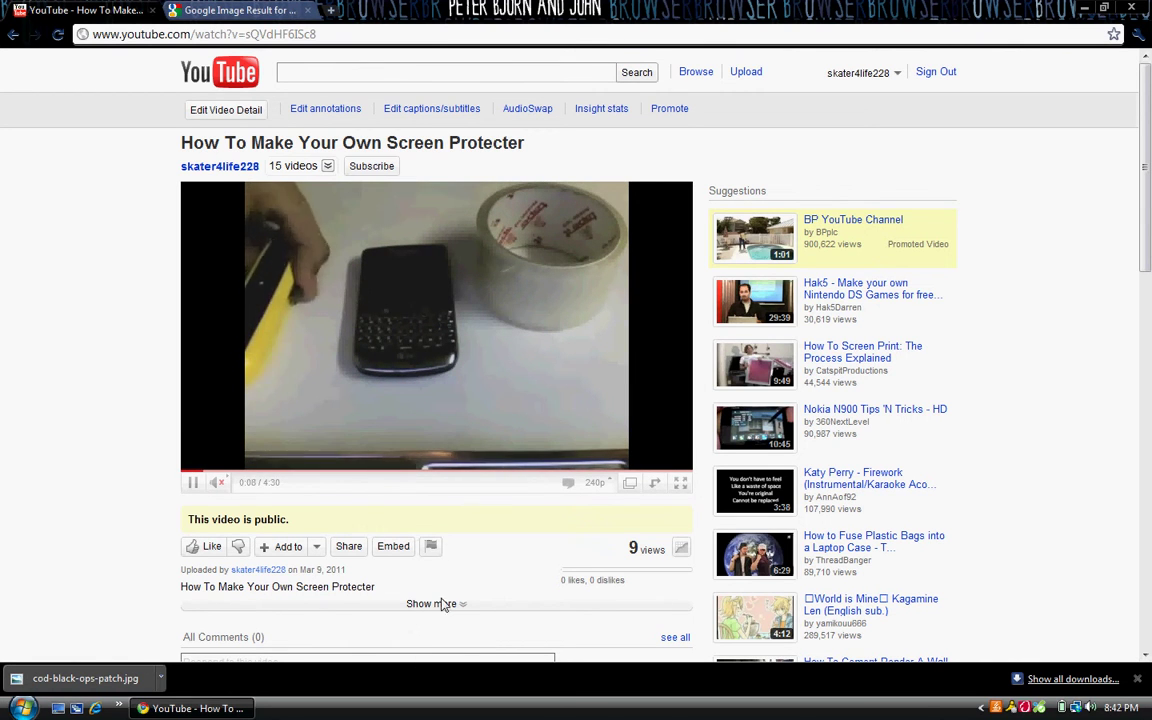
pyautogui.click(430, 467)
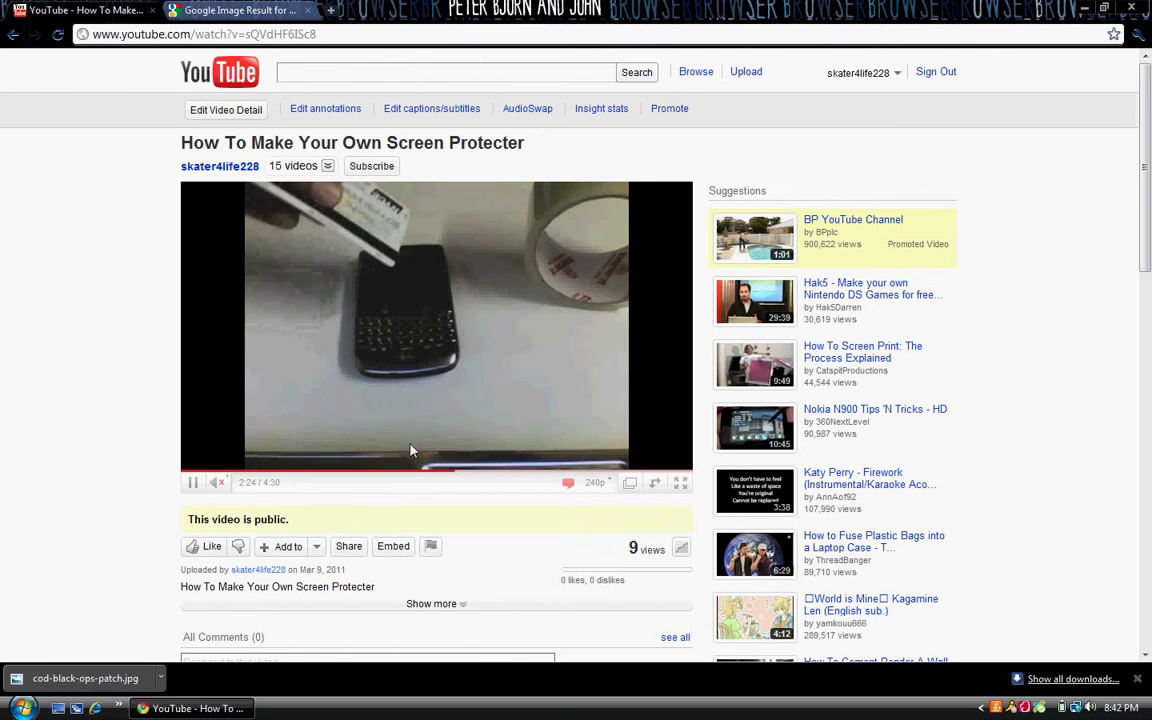
# Reload the page of the "How To Make Your Own Screen Protecter" video and pause its playback.
pyautogui.click(357, 110)
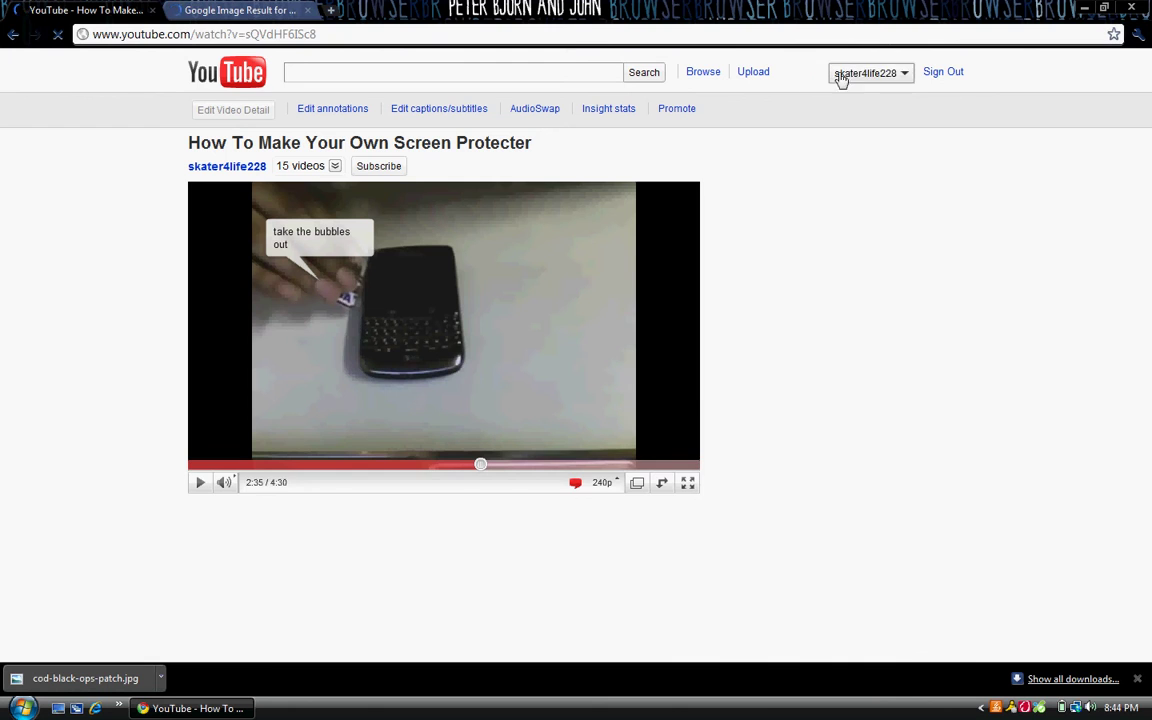
pyautogui.rightClick(761, 141)
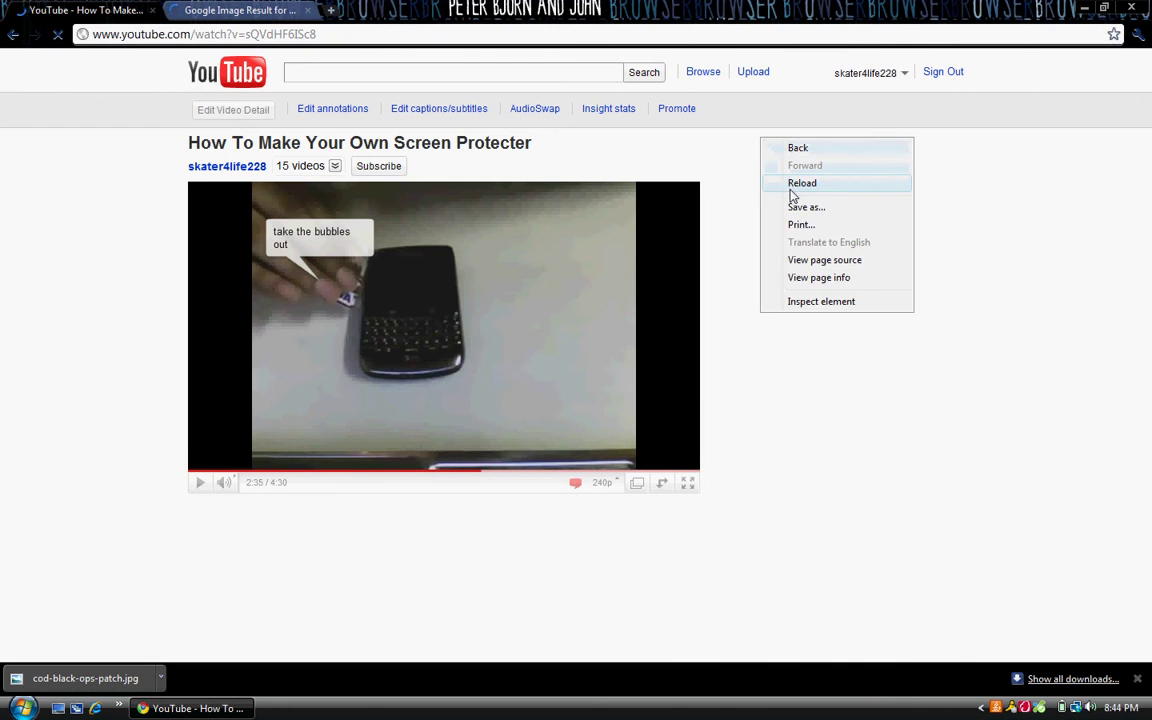
pyautogui.click(790, 188)
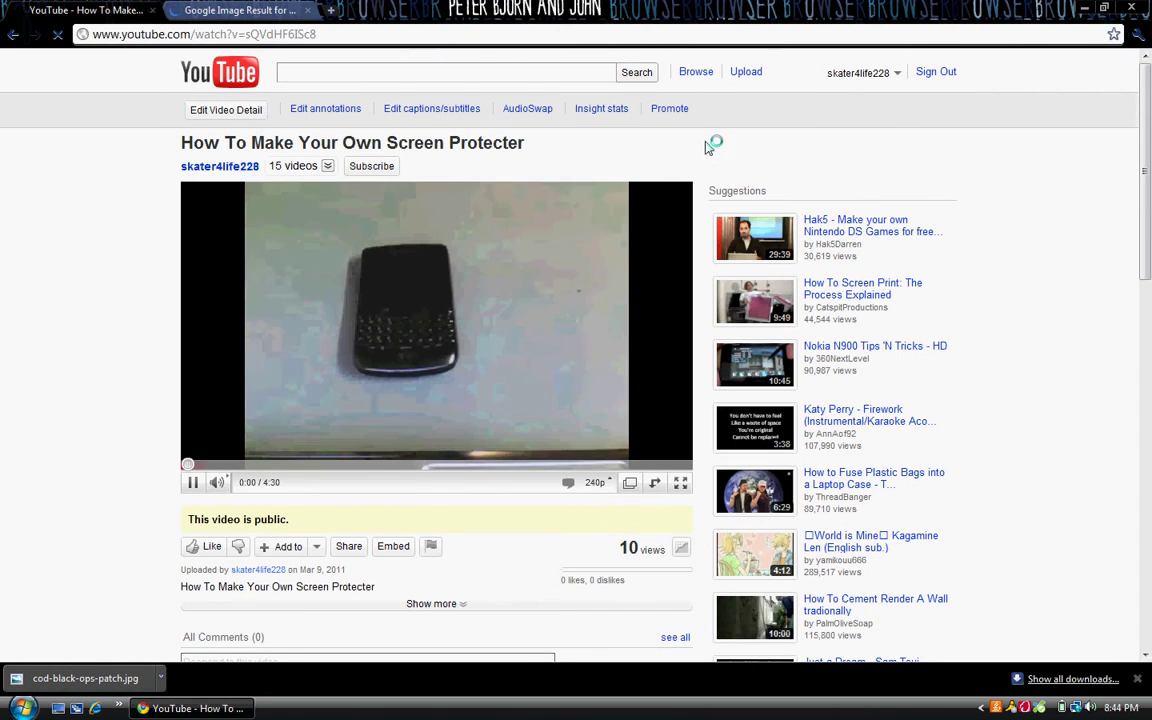
pyautogui.click(194, 483)
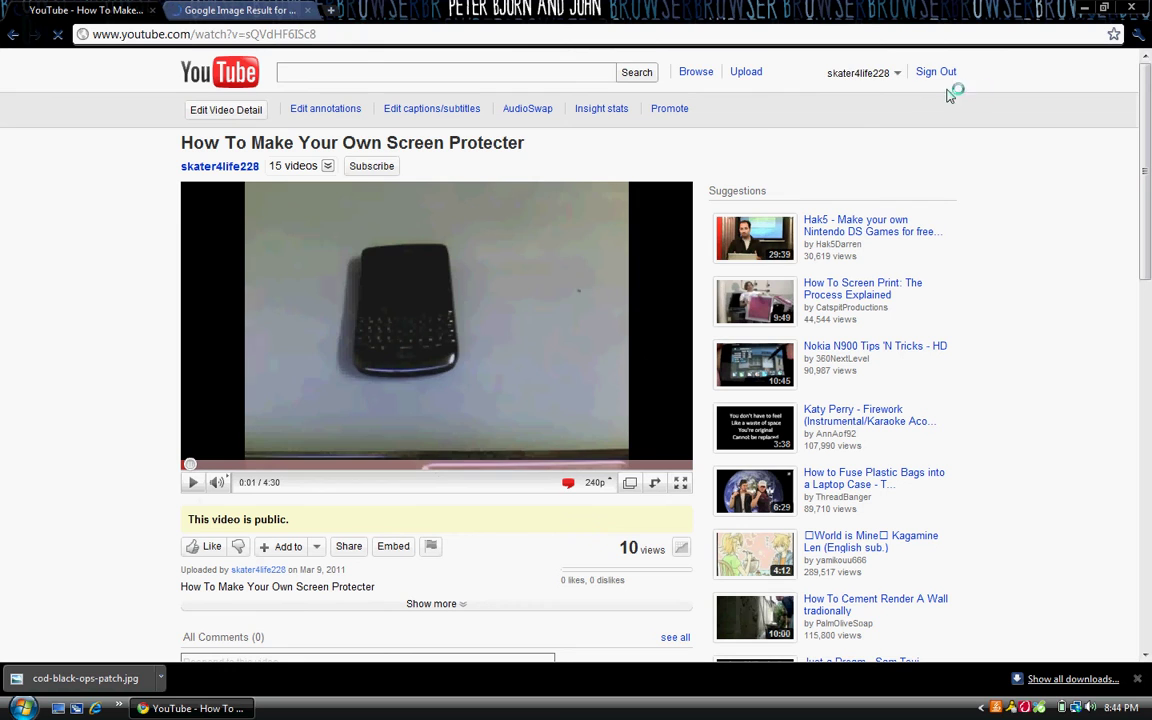
# Open one of the account's own pages from the signed-in account options.
pyautogui.click(862, 74)
pyautogui.click(822, 116)
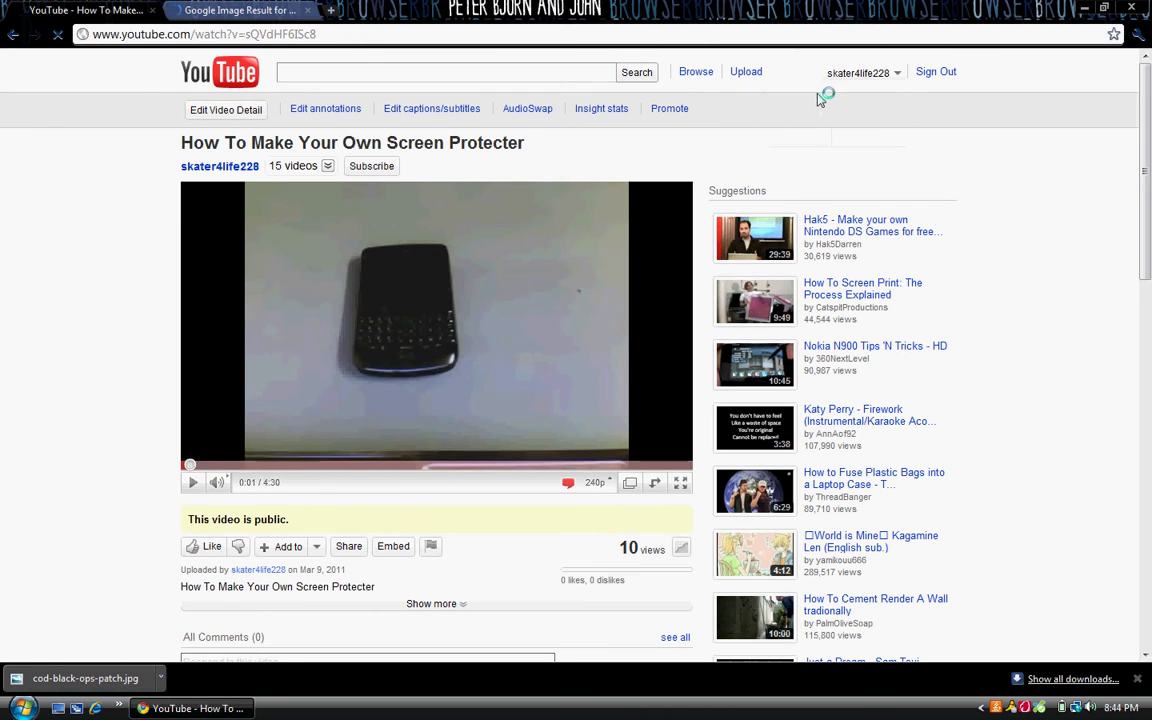